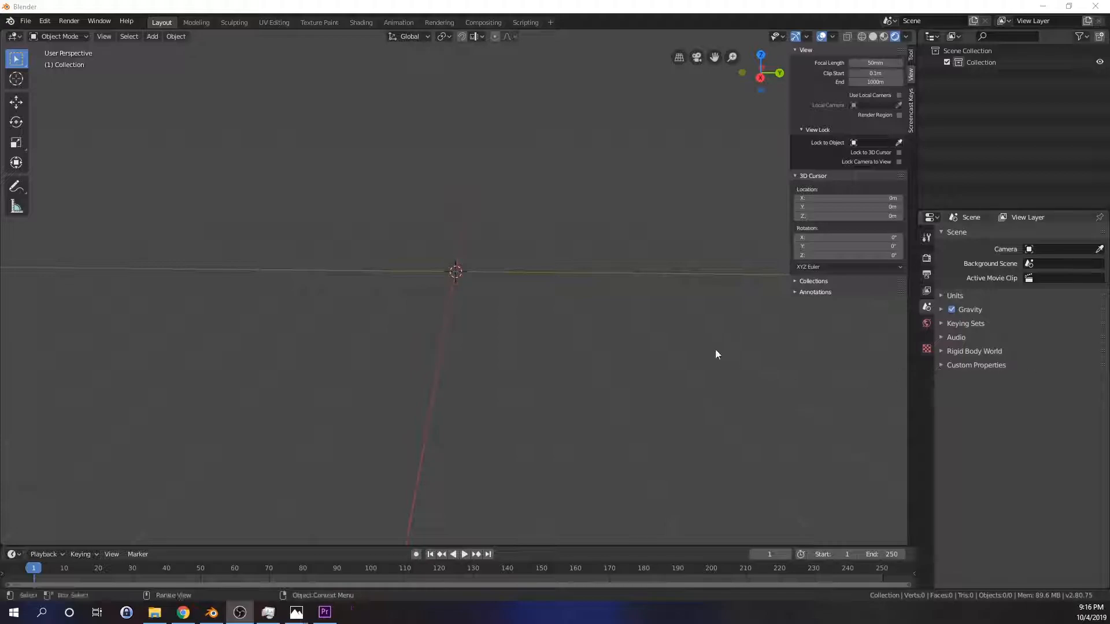
# Step: Load cube_ref.jpg into the scene as a reference image aligned to the view
pyautogui.moveTo(552, 345); pyautogui.dragTo(547, 298, button='middle')
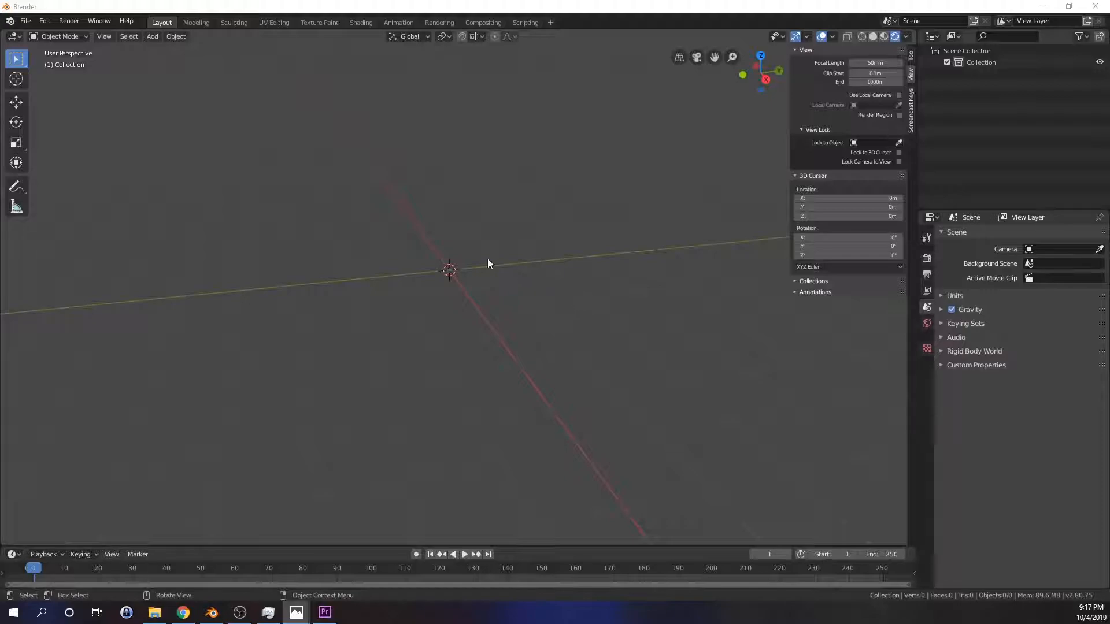
pyautogui.click(154, 38)
pyautogui.moveTo(164, 61)
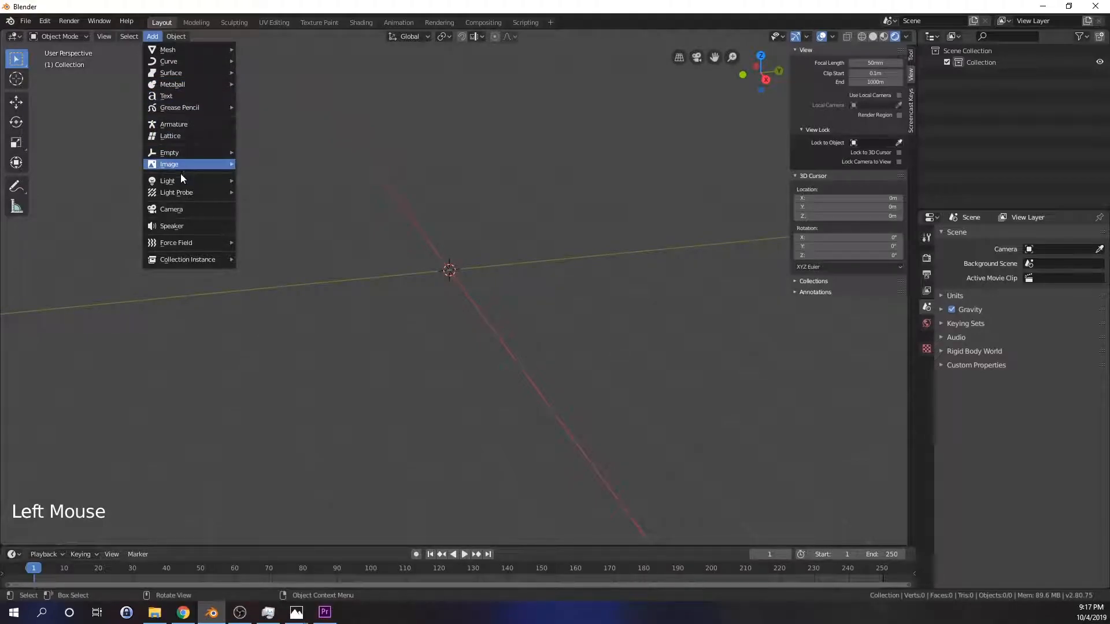
pyautogui.moveTo(181, 166)
pyautogui.click(259, 163)
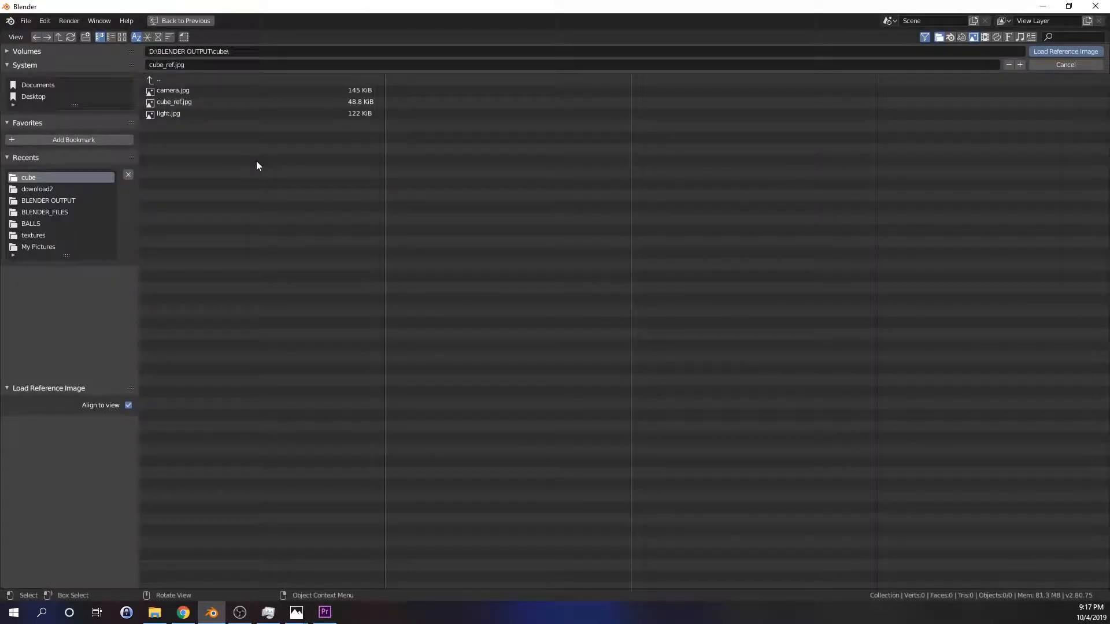
pyautogui.doubleClick(178, 102)
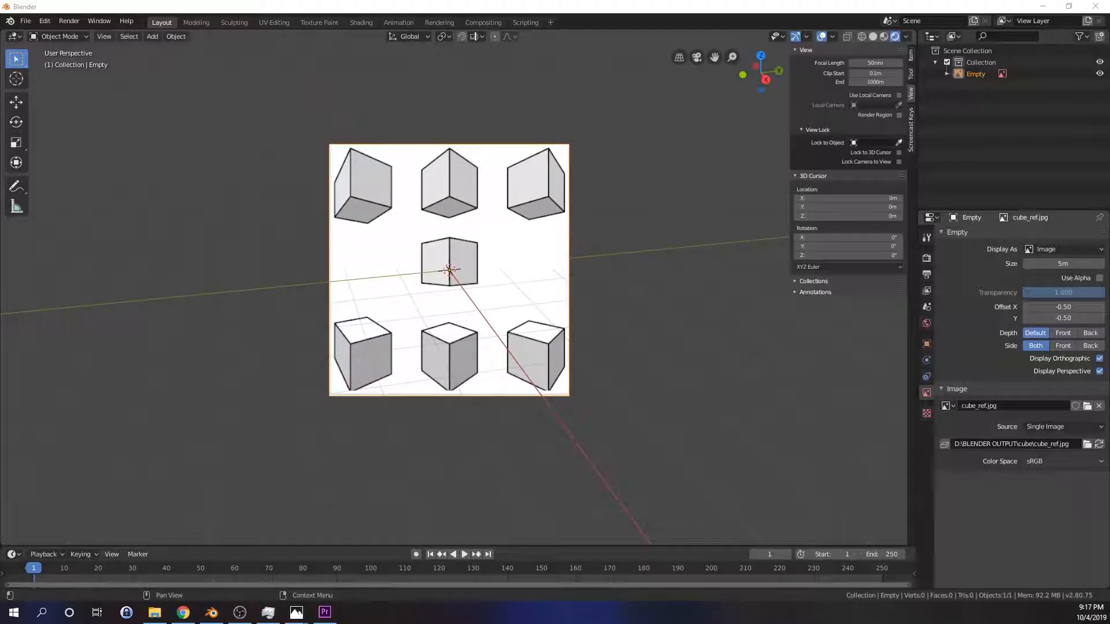
# Step: Move the reference image along the positive Y axis, clear of the origin, and hide the viewport sidebar
pyautogui.click(526, 280)
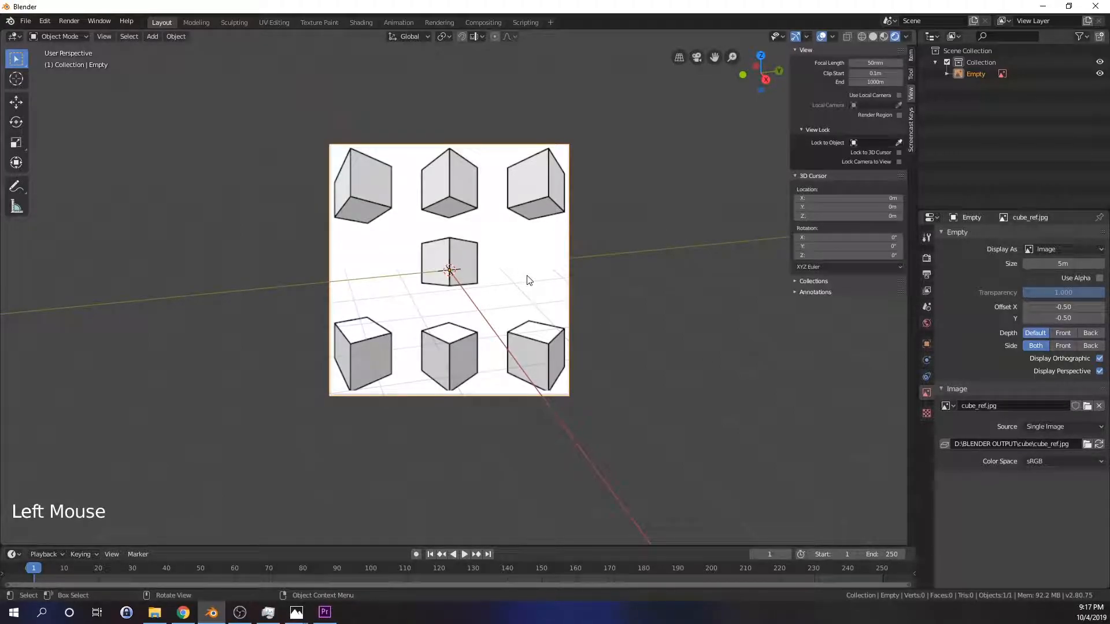
pyautogui.press('g')
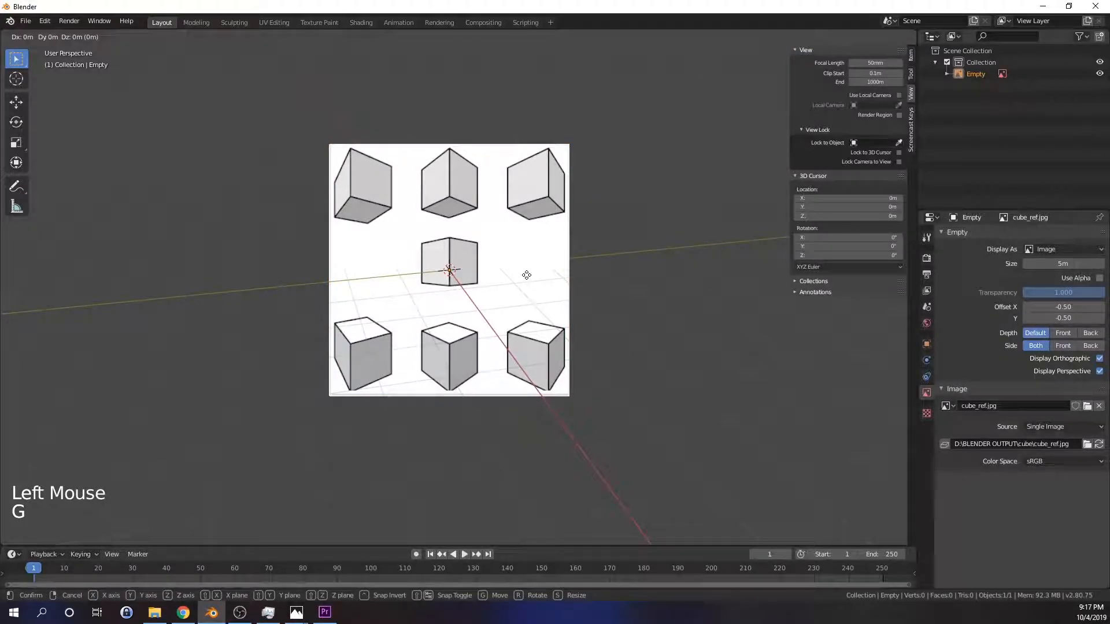
pyautogui.press('y')
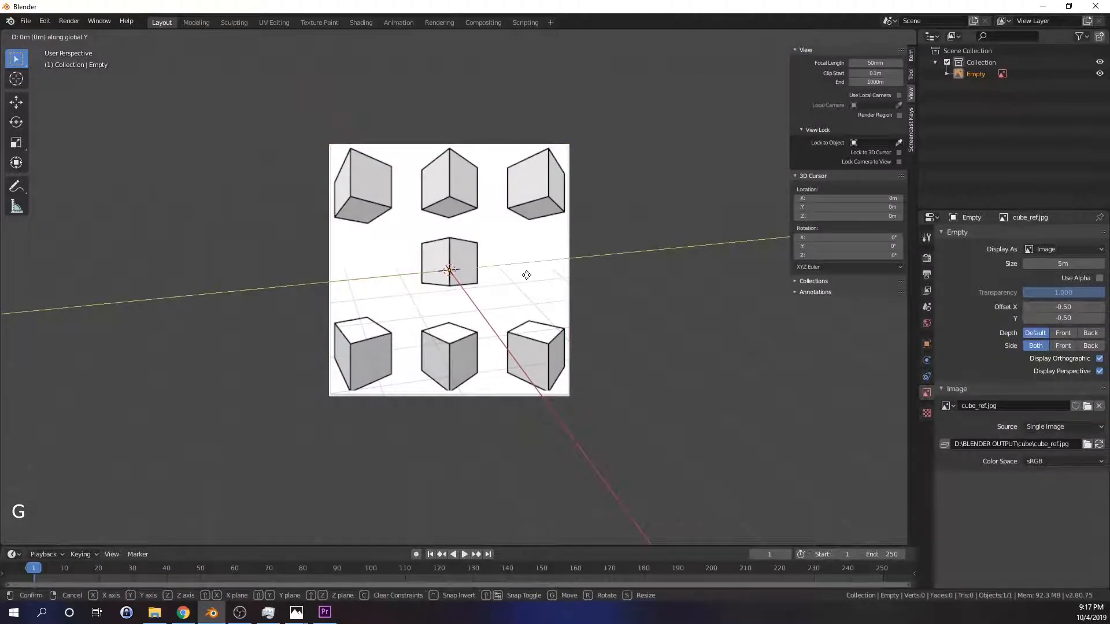
pyautogui.click(775, 259)
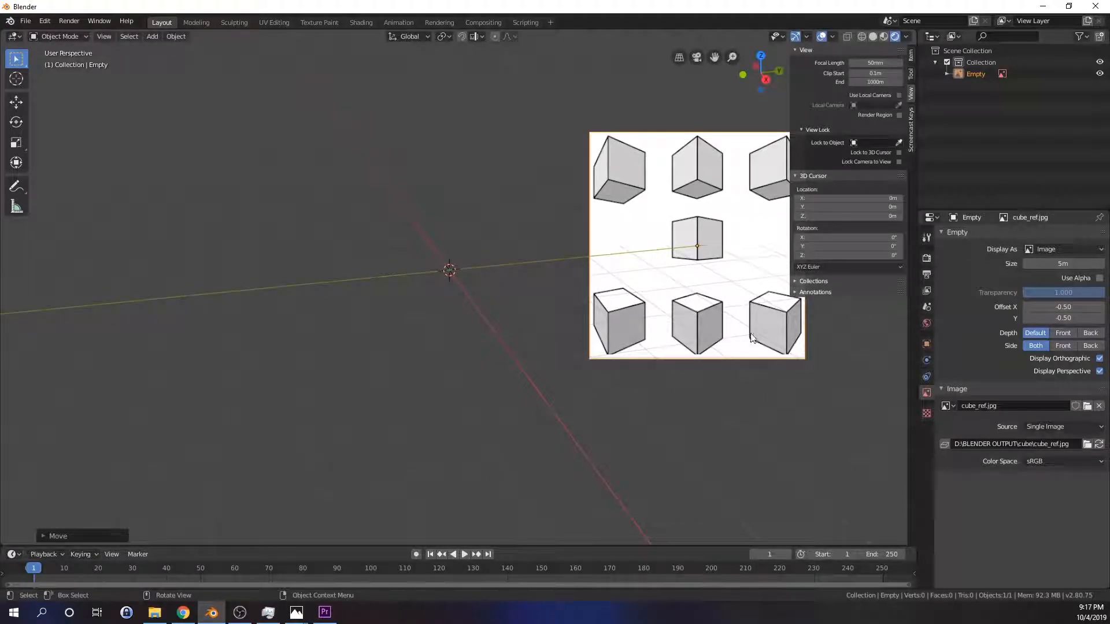
pyautogui.moveTo(726, 389); pyautogui.dragTo(726, 393, button='middle')
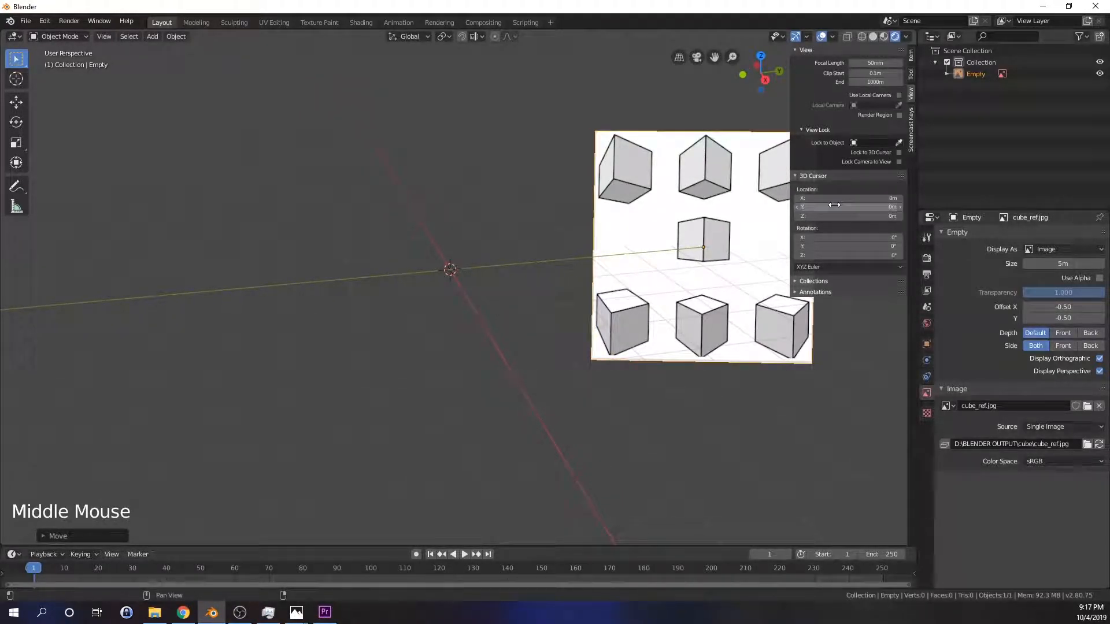
pyautogui.press('n')
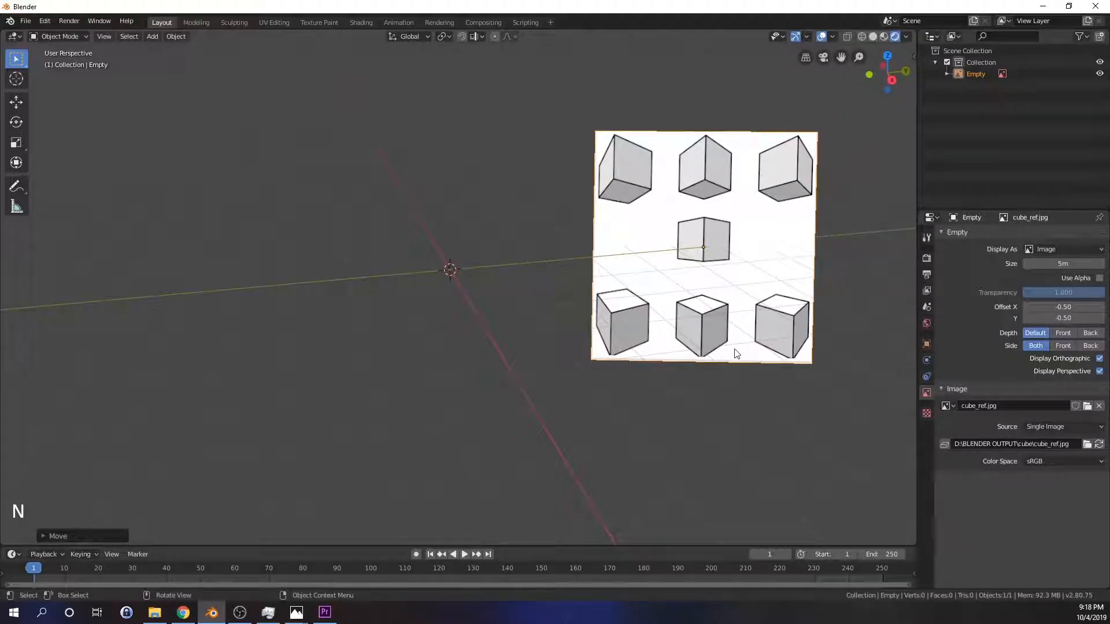
pyautogui.moveTo(731, 256); pyautogui.dragTo(695, 252, button='middle')
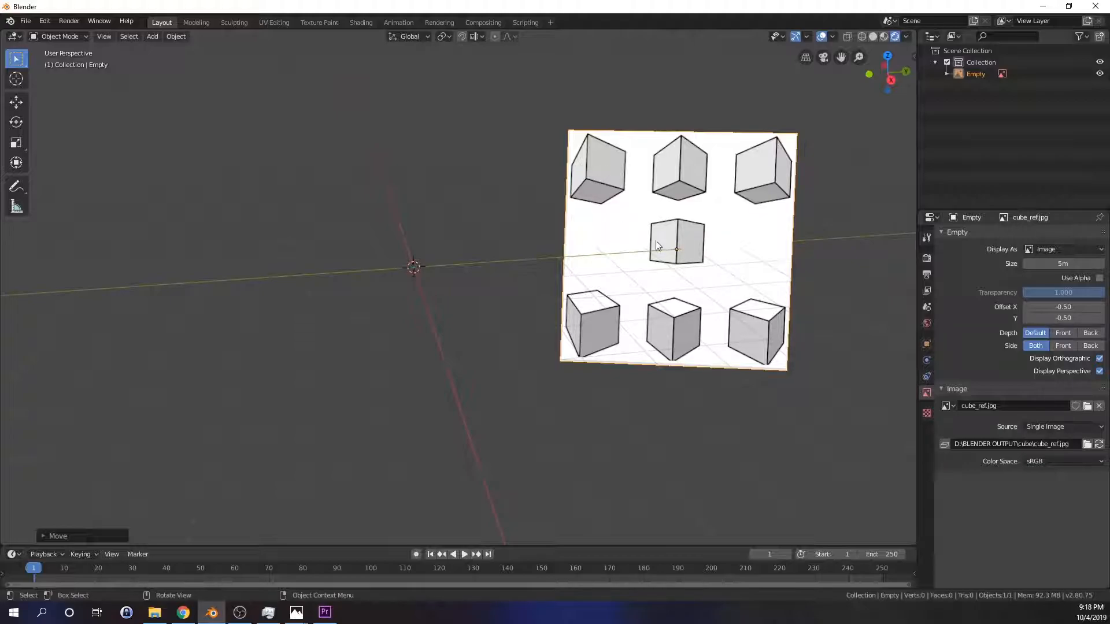
pyautogui.keyDown('shift'); pyautogui.moveTo(537, 314); pyautogui.dragTo(574, 311, button='middle'); pyautogui.keyUp('shift')
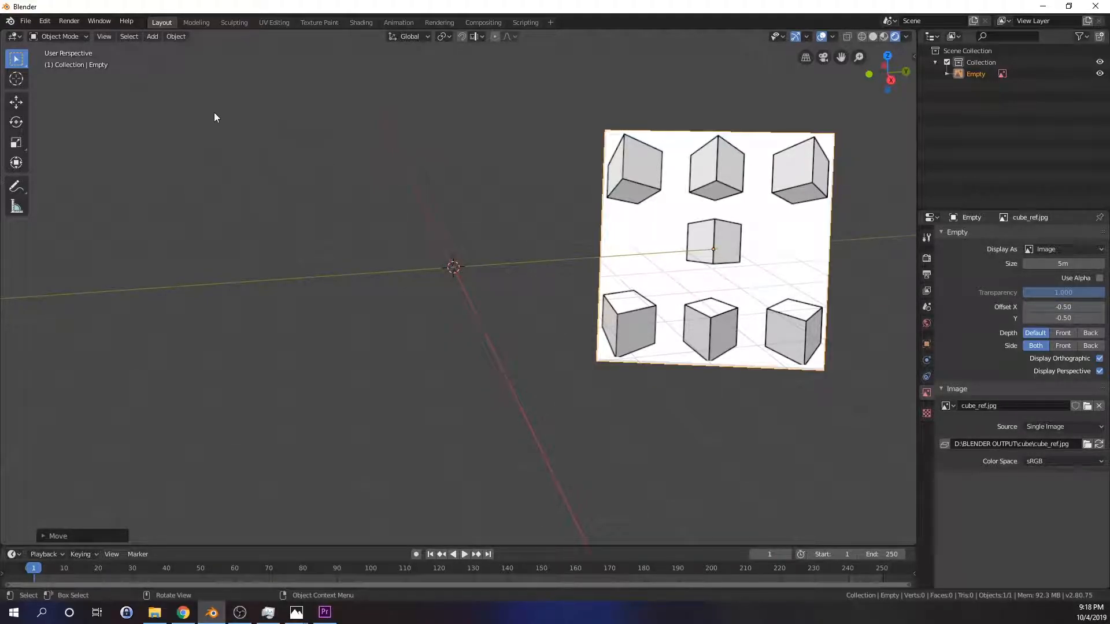
# Step: Enable the Add Mesh: Extra Objects add-on in the preferences and close them
pyautogui.click(46, 21)
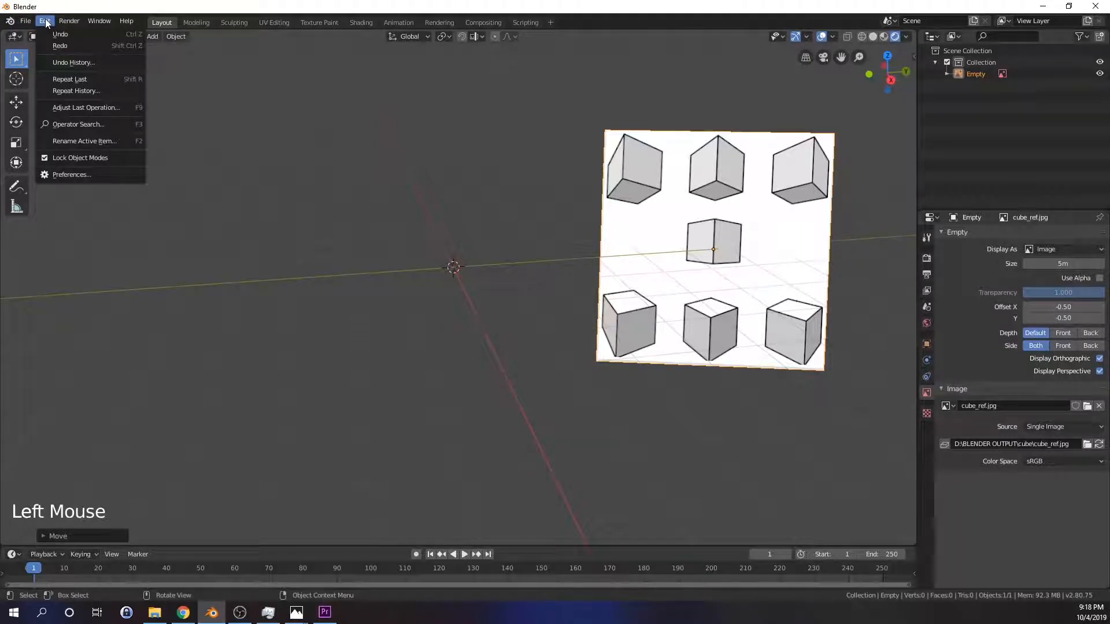
pyautogui.click(76, 174)
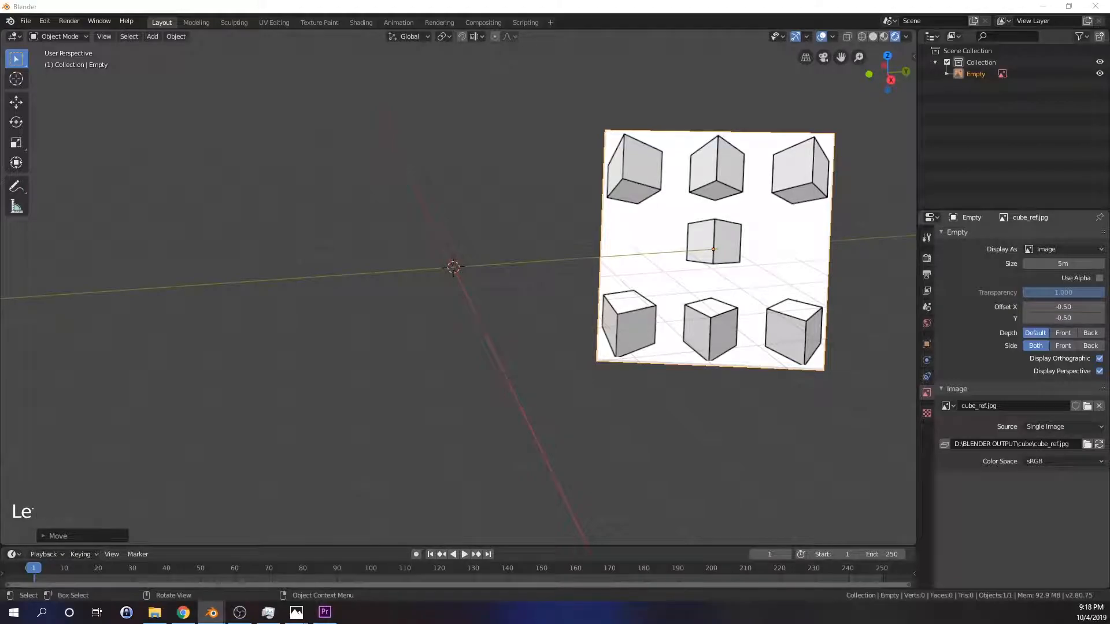
pyautogui.moveTo(1058, 58); pyautogui.dragTo(557, 116)
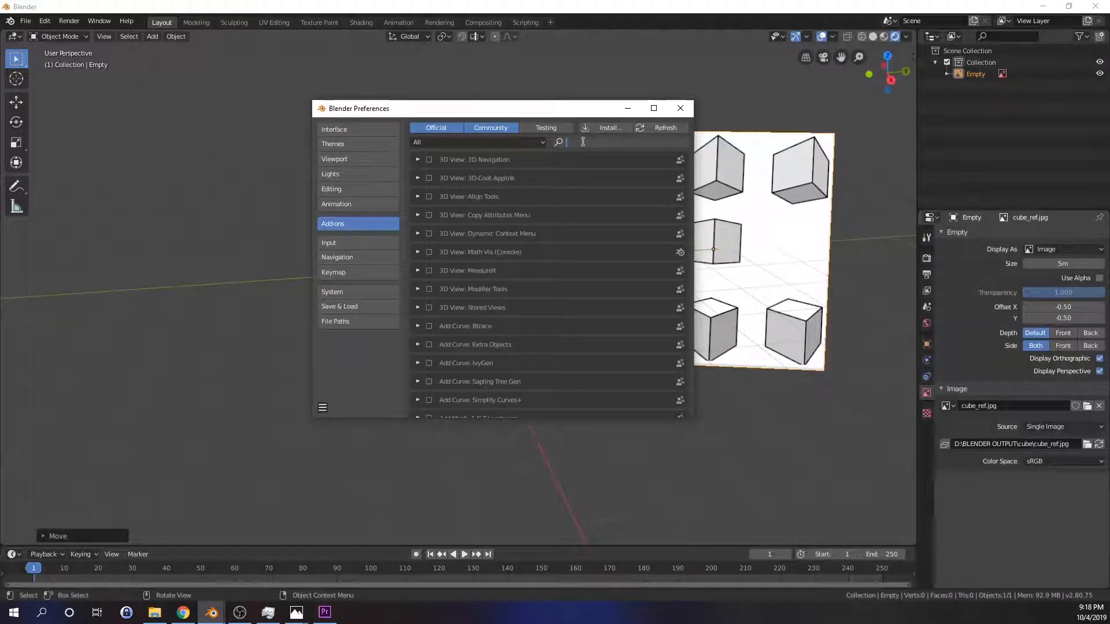
pyautogui.write('me')
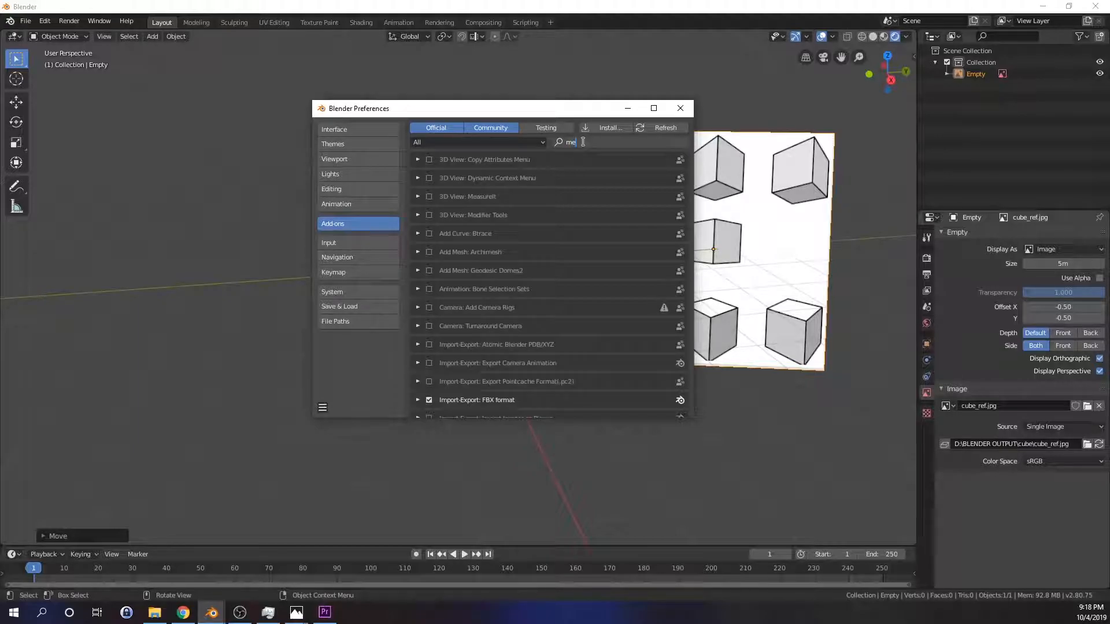
pyautogui.write('s')
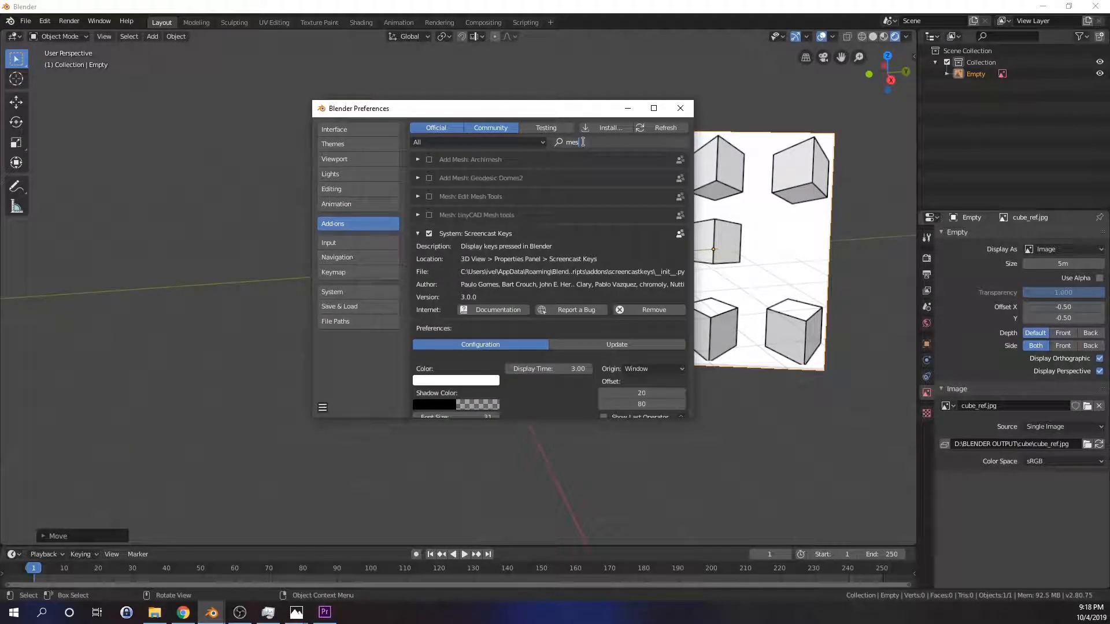
pyautogui.write('h')
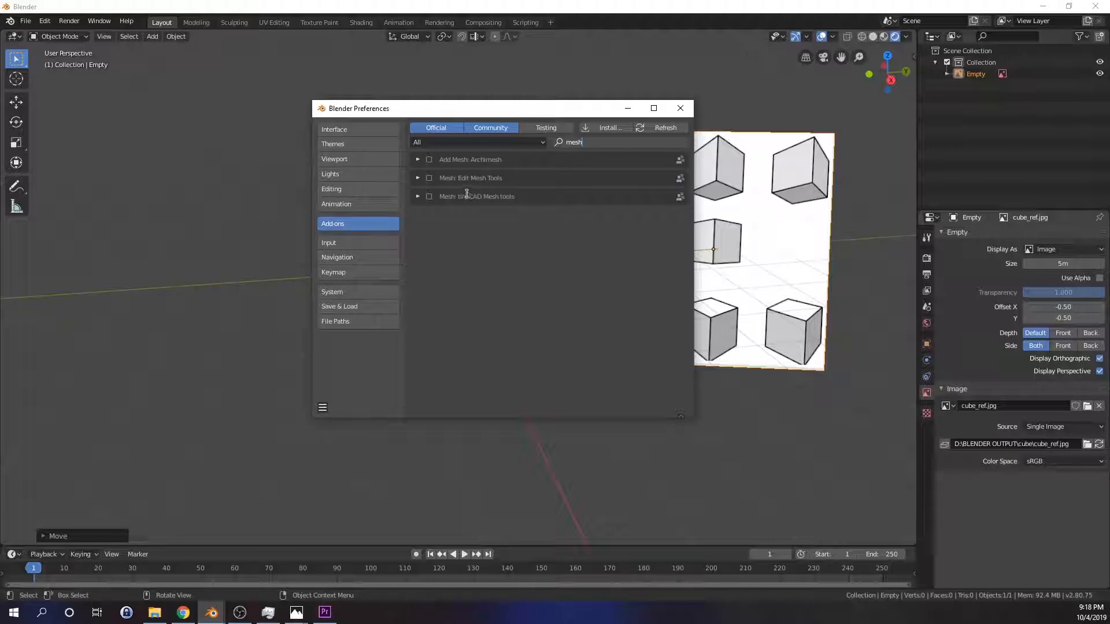
pyautogui.moveTo(600, 144); pyautogui.dragTo(547, 144)
pyautogui.write('ex')
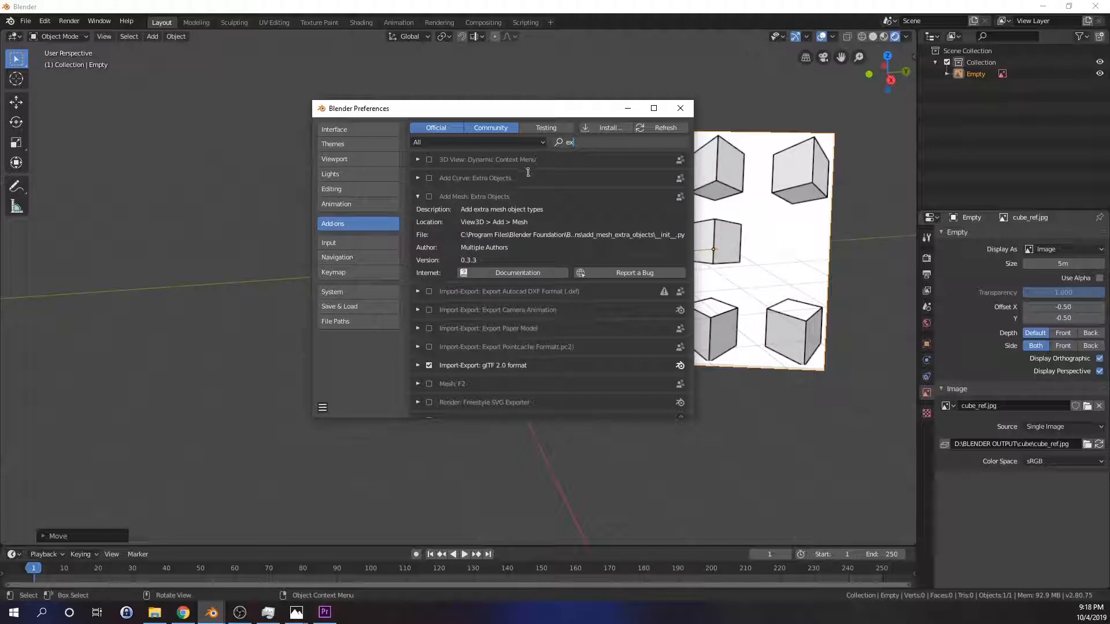
pyautogui.click(431, 197)
pyautogui.click(428, 196)
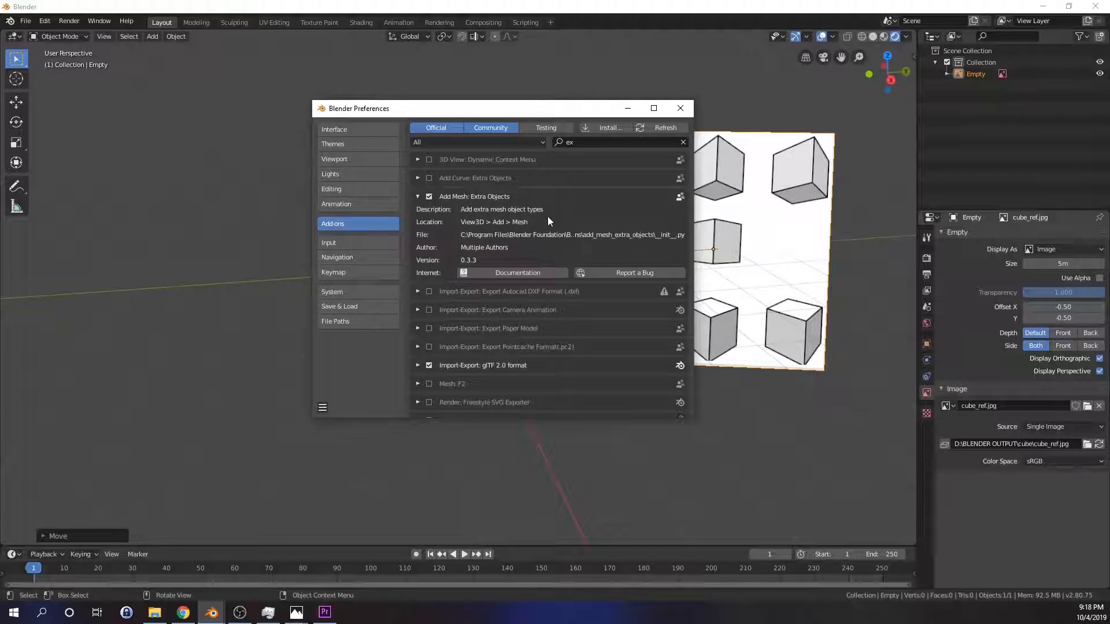
pyautogui.click(681, 111)
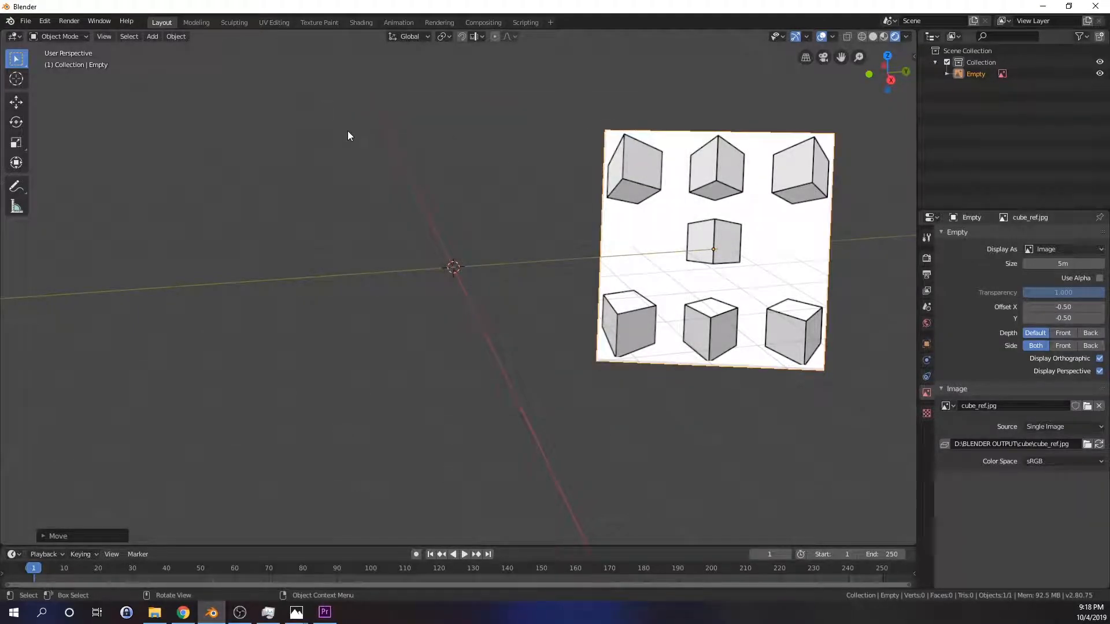
# Step: Add a single-vertex mesh object at the origin
pyautogui.click(154, 37)
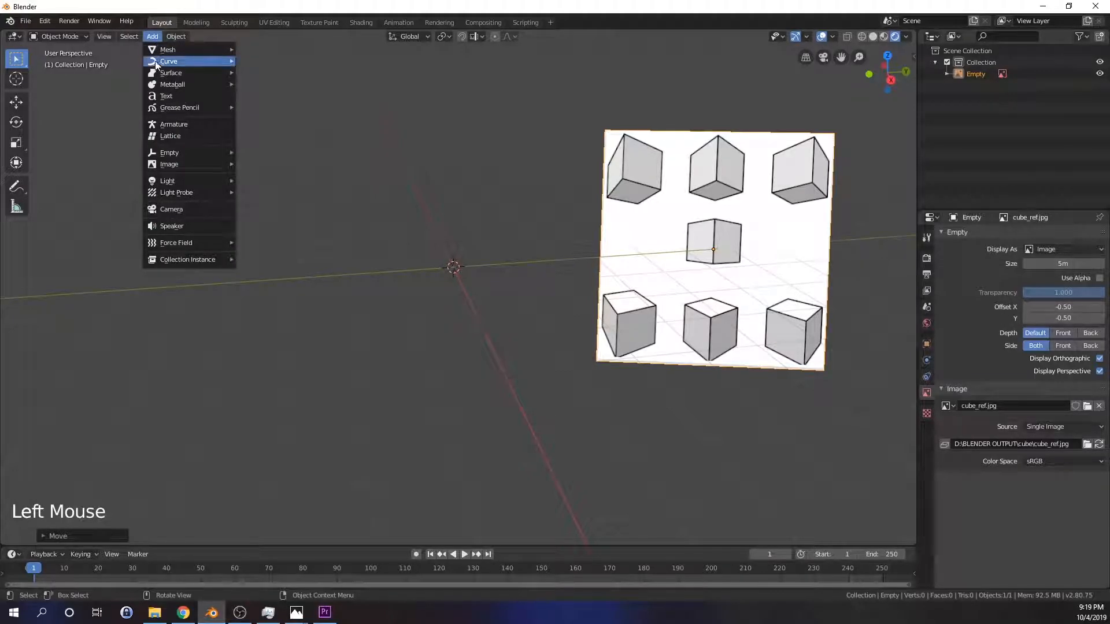
pyautogui.moveTo(168, 51)
pyautogui.moveTo(262, 175)
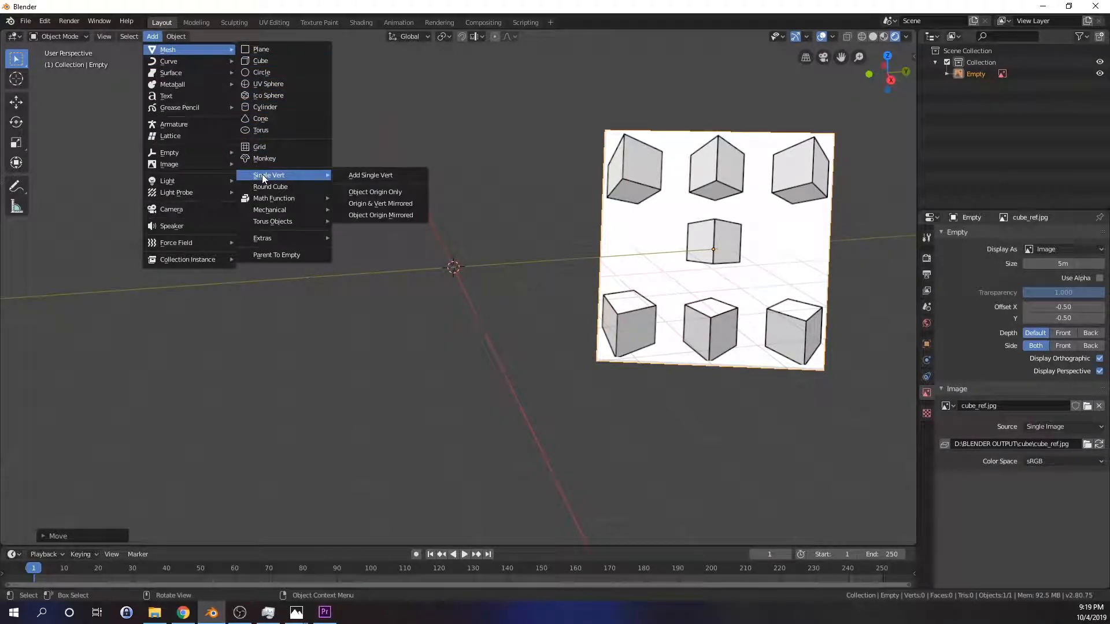
pyautogui.click(358, 176)
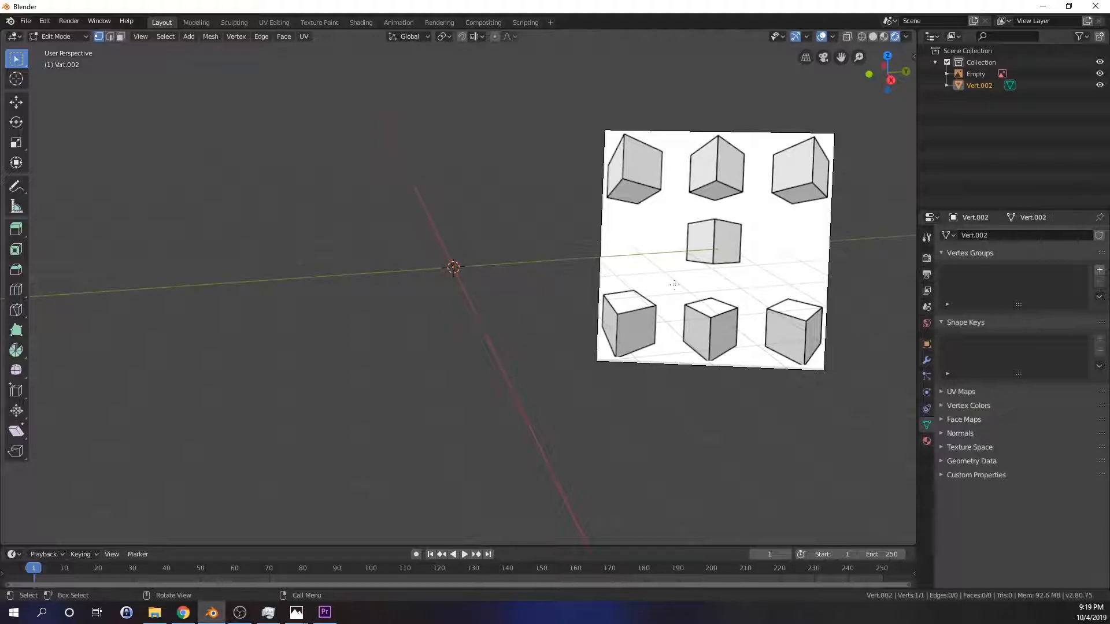
# Step: Return to Object Mode and nudge the reference image slightly upward along the Z axis
pyautogui.click(650, 263)
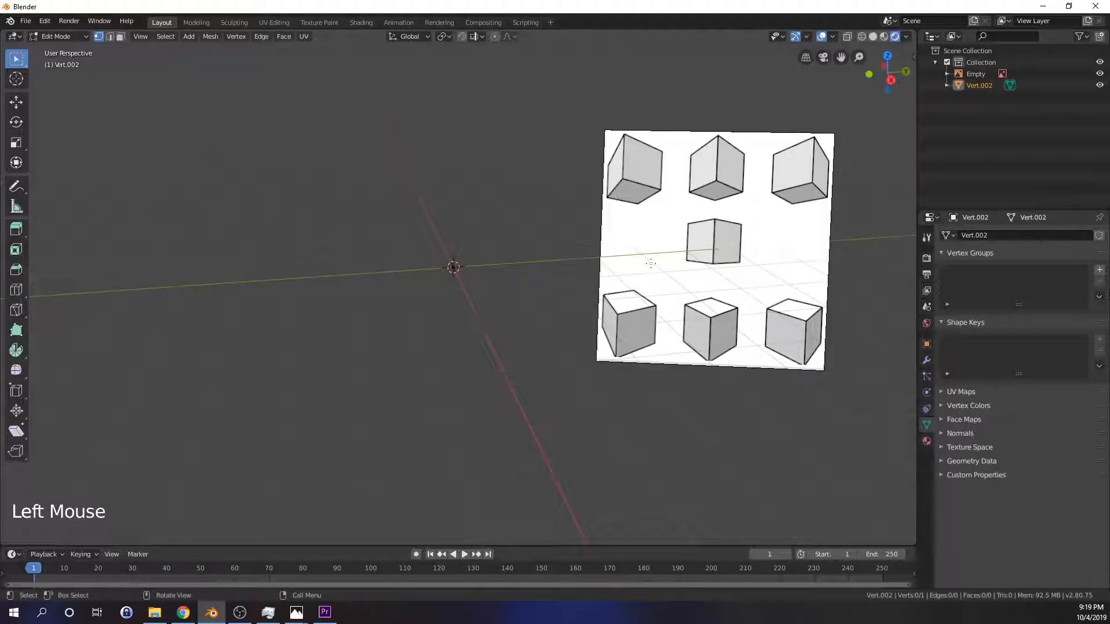
pyautogui.press('g')
pyautogui.click(687, 278)
pyautogui.press('Tab')
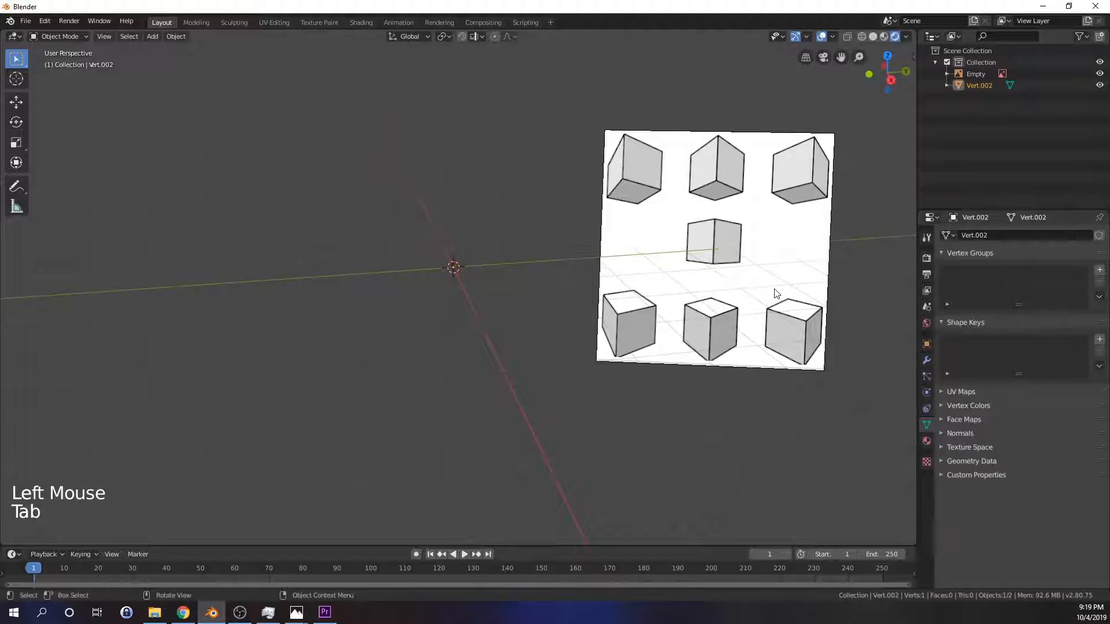
pyautogui.click(703, 284)
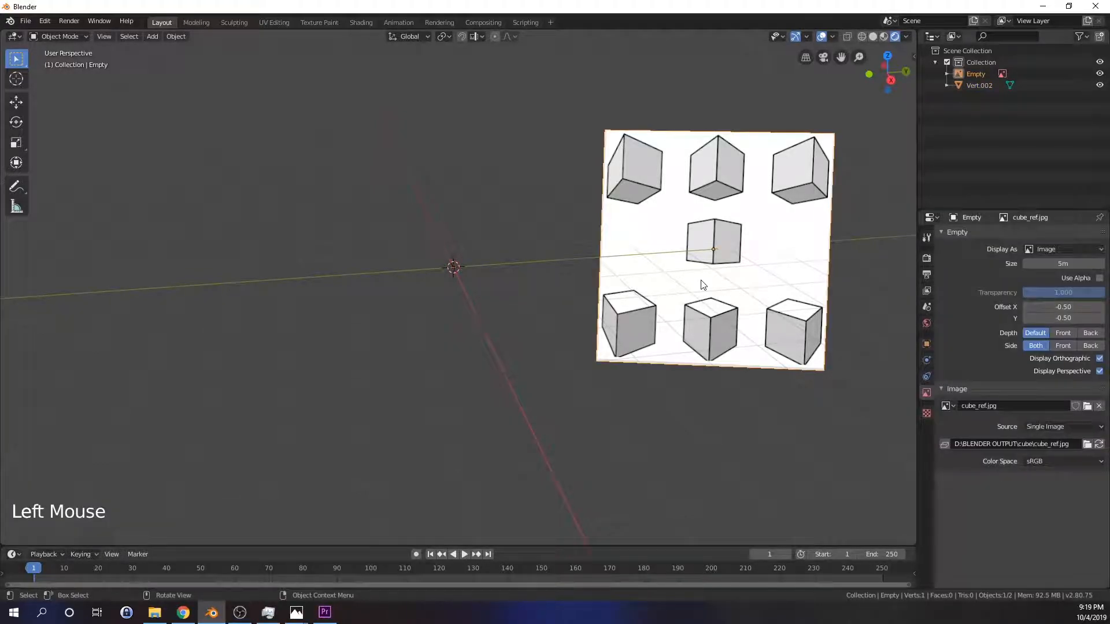
pyautogui.press('g')
pyautogui.press('z')
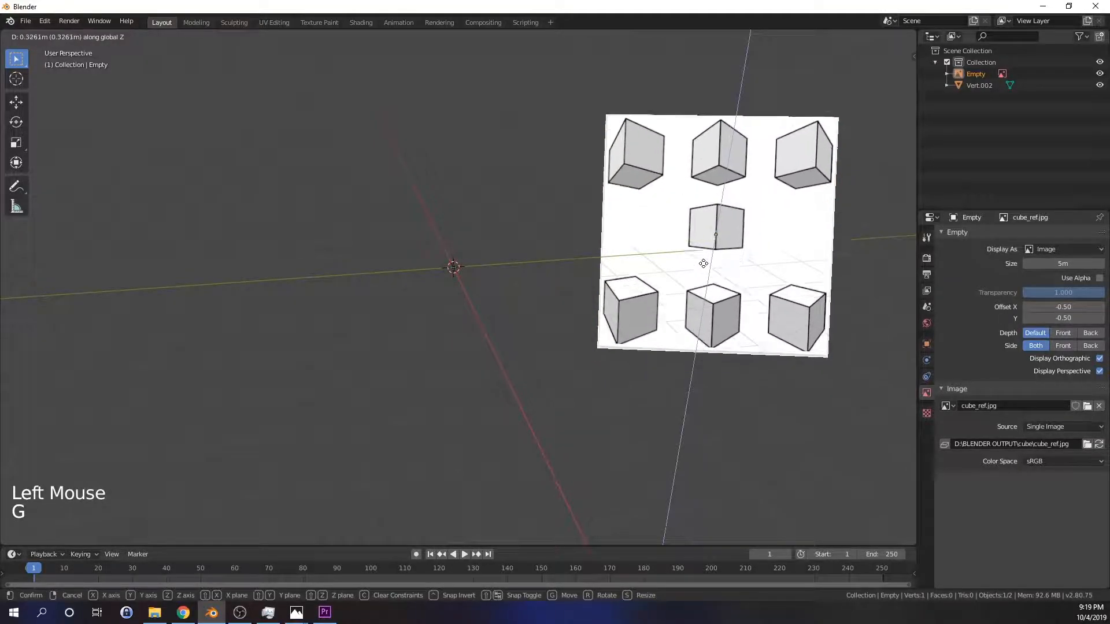
pyautogui.click(709, 279)
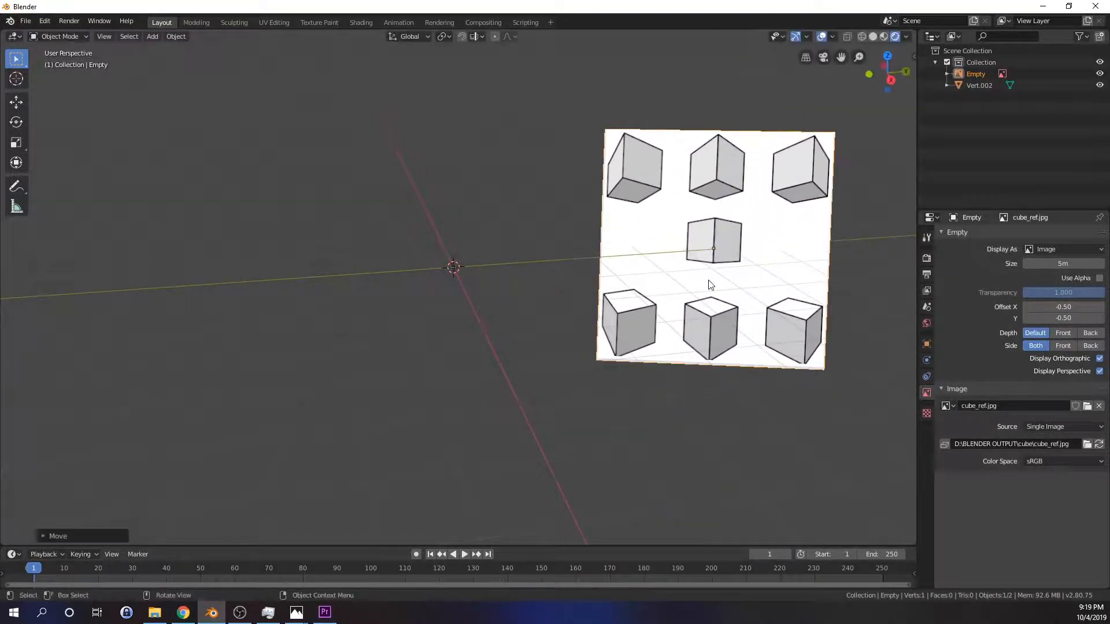
# Step: Reopen the single-vertex object in Edit Mode and select its vertex with the item transform values displayed
pyautogui.click(530, 295)
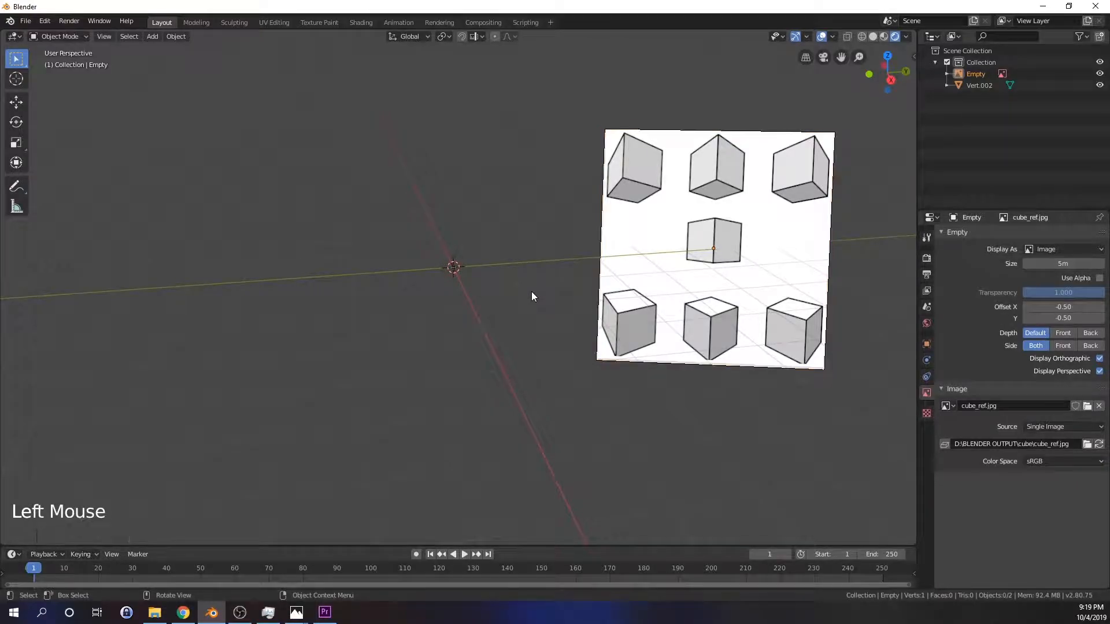
pyautogui.click(973, 88)
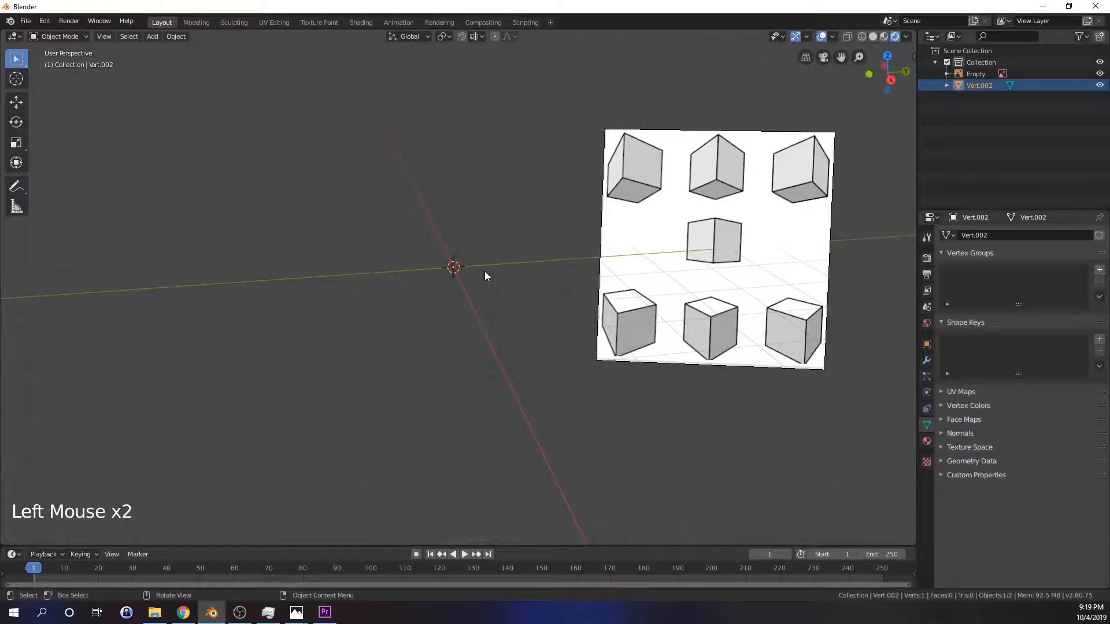
pyautogui.press('Tab')
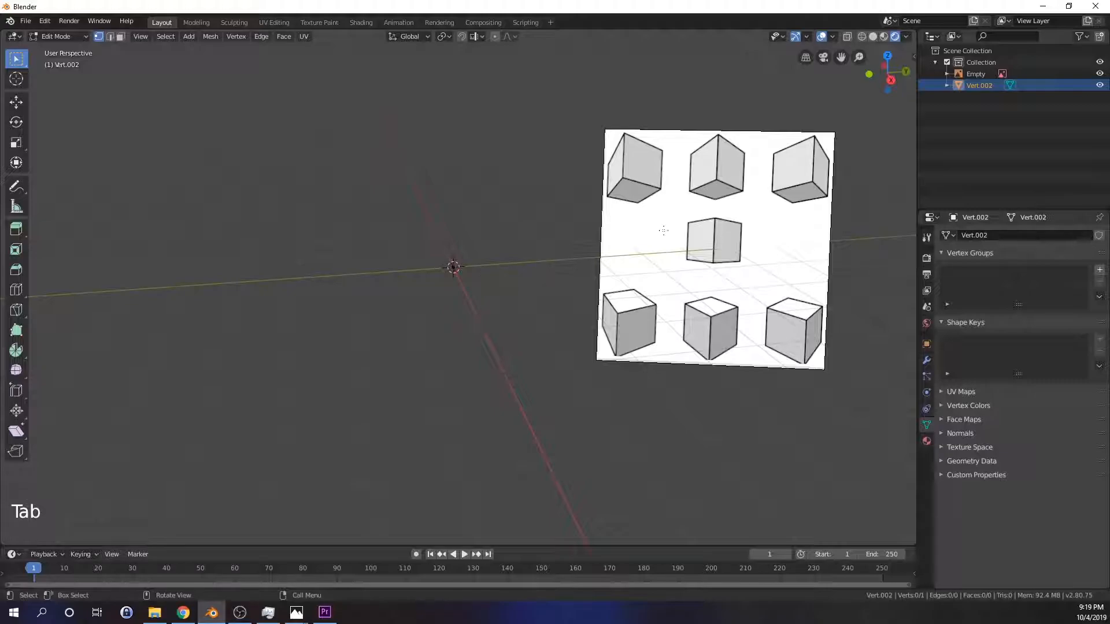
pyautogui.press('n')
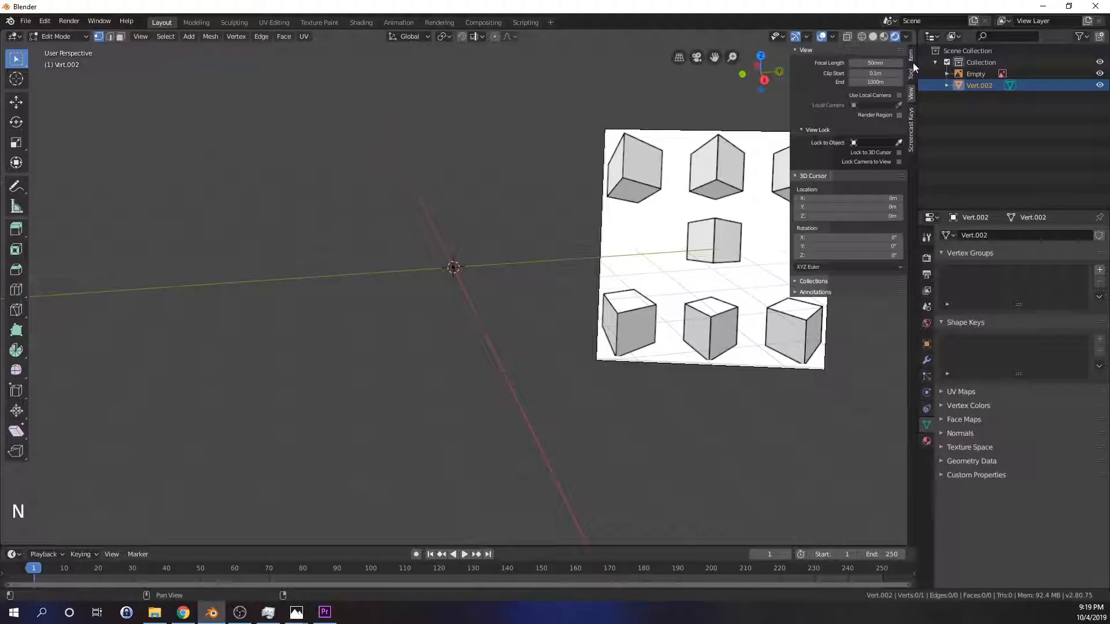
pyautogui.click(911, 56)
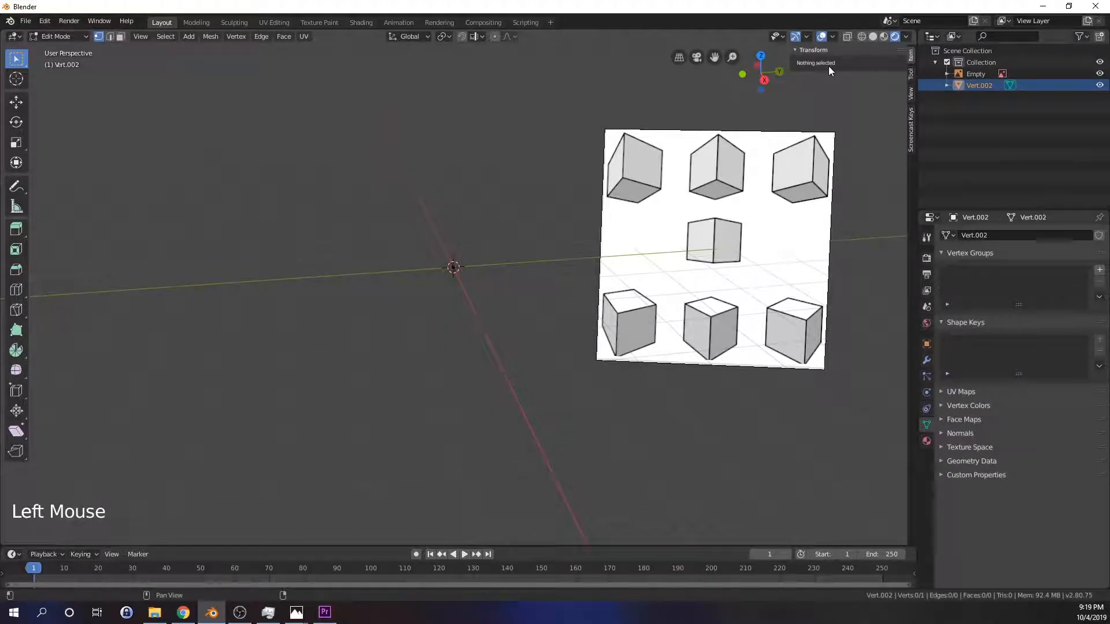
pyautogui.click(972, 86)
pyautogui.click(405, 269)
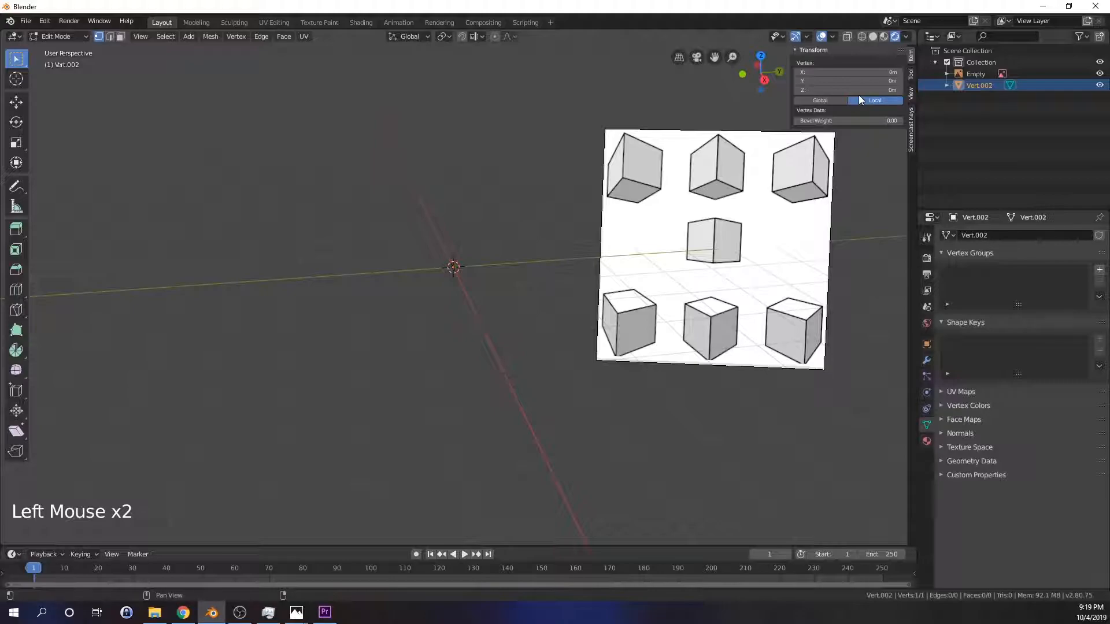
pyautogui.click(911, 73)
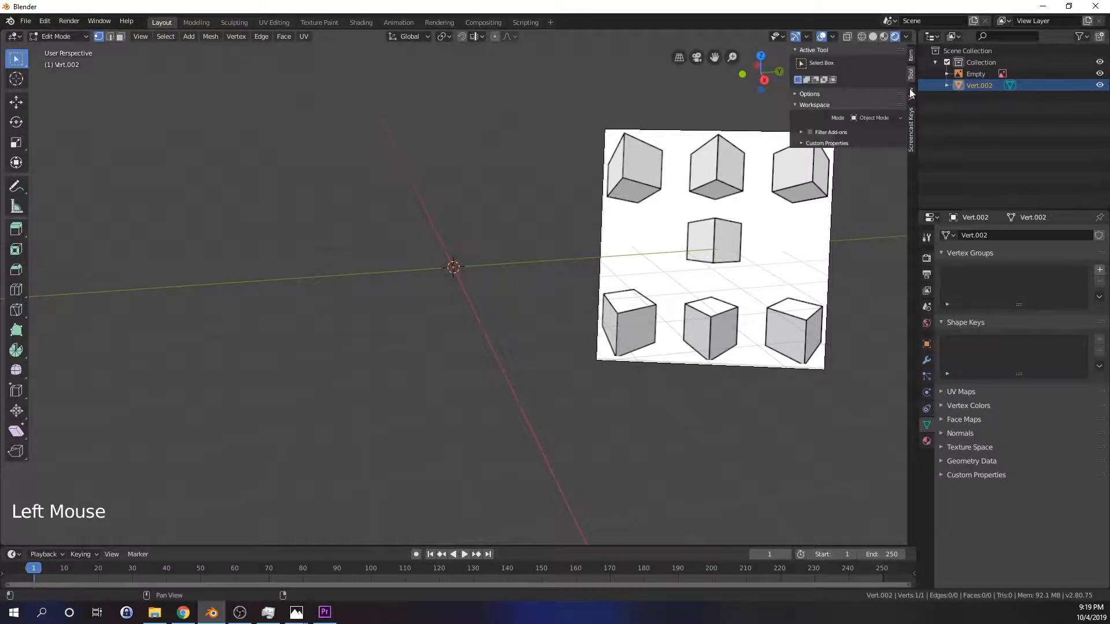
pyautogui.click(911, 94)
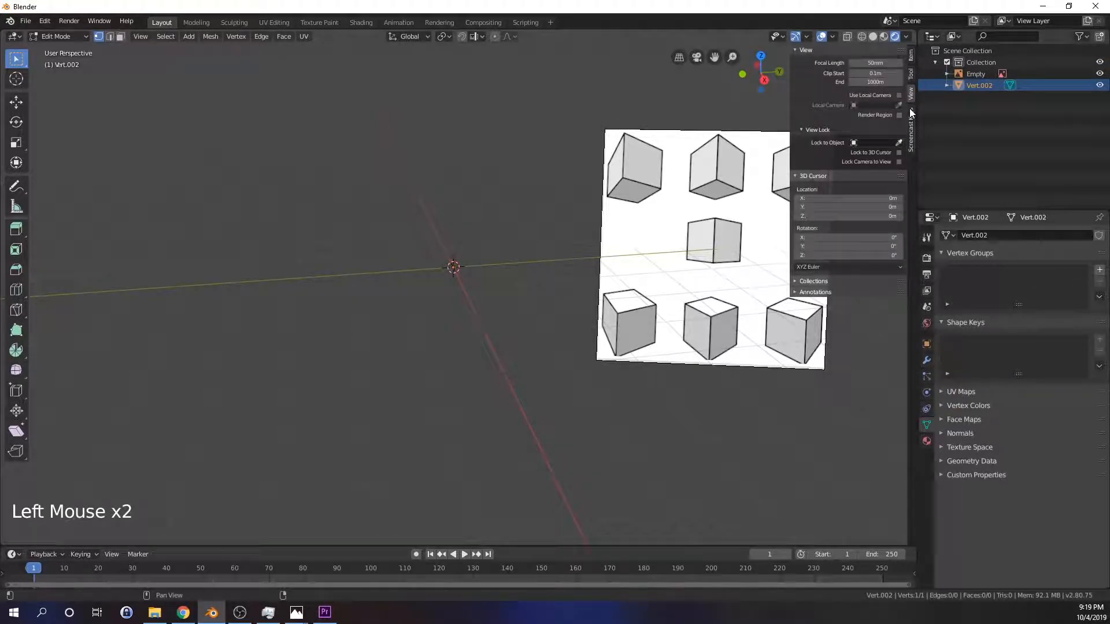
pyautogui.click(911, 55)
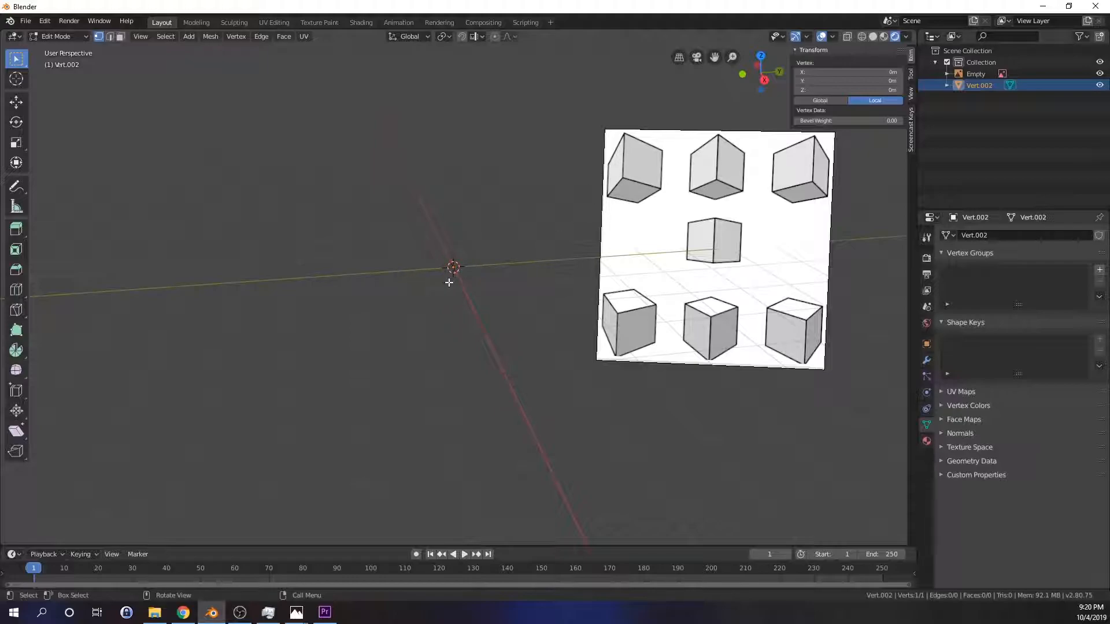
# Step: Set the selected vertex's local X, Y and Z coordinates to 1 m each
pyautogui.scroll(2, 485, 285)
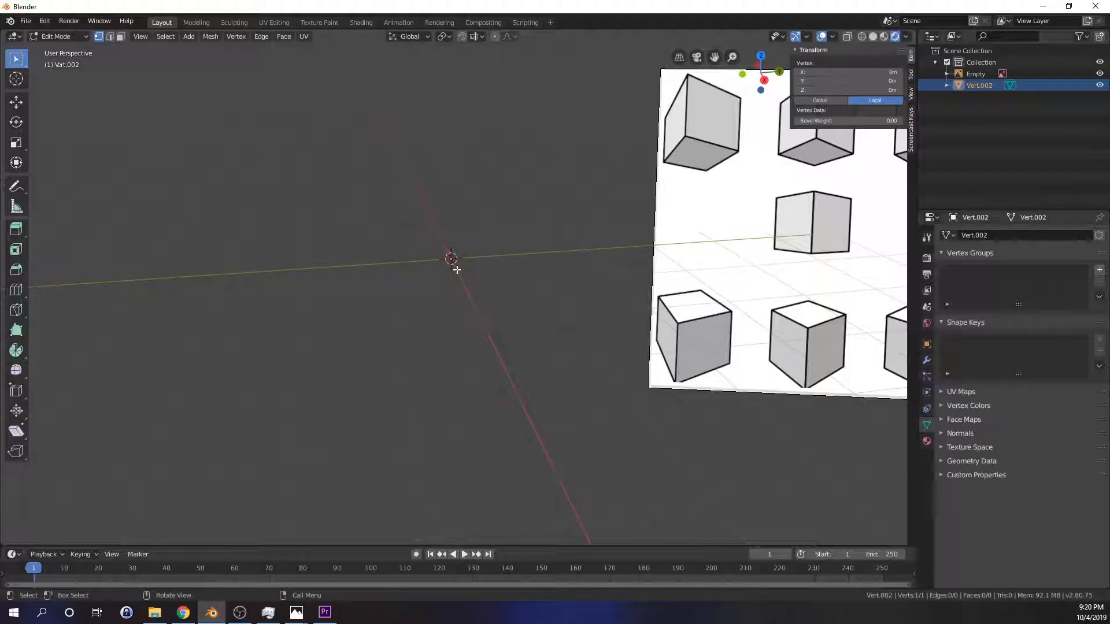
pyautogui.click(856, 72)
pyautogui.write('1')
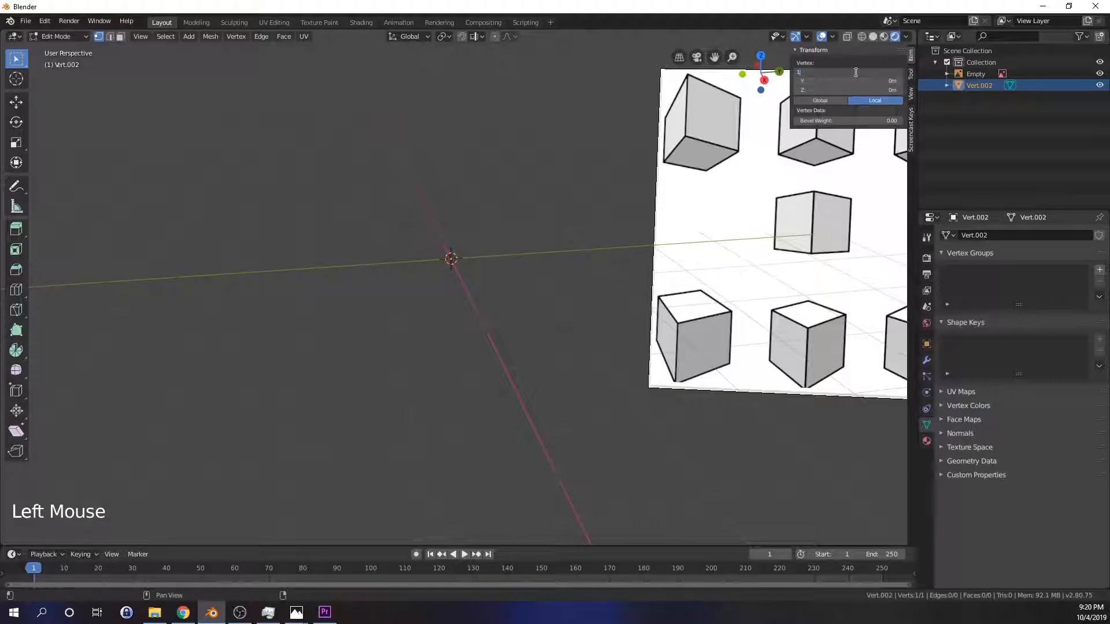
pyautogui.press('Tab')
pyautogui.write('1')
pyautogui.press('Tab')
pyautogui.write('1')
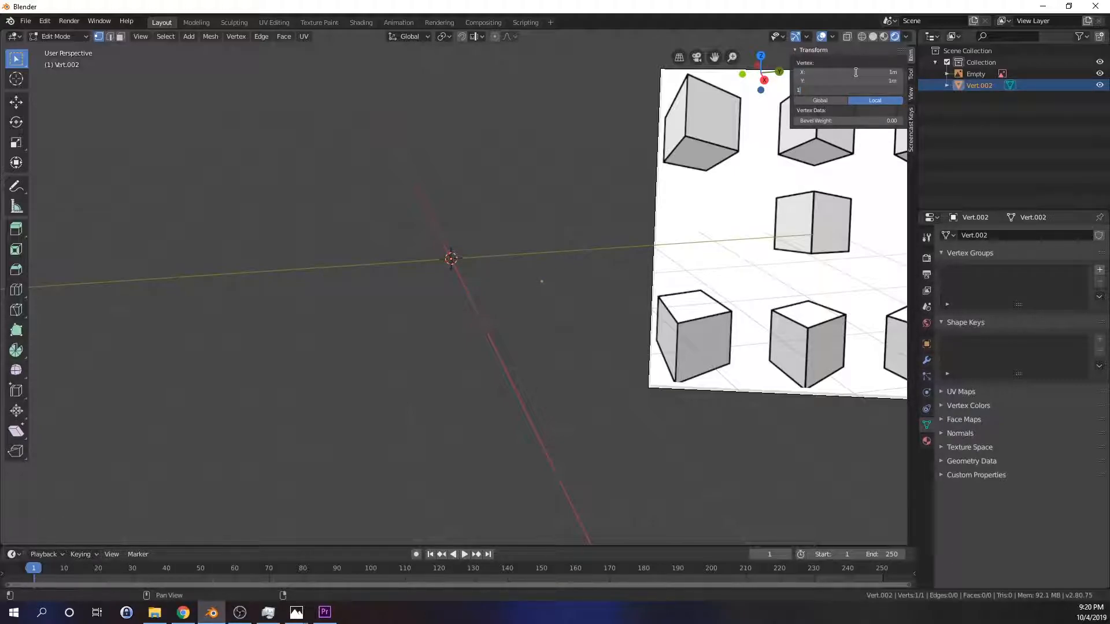
pyautogui.press('Return')
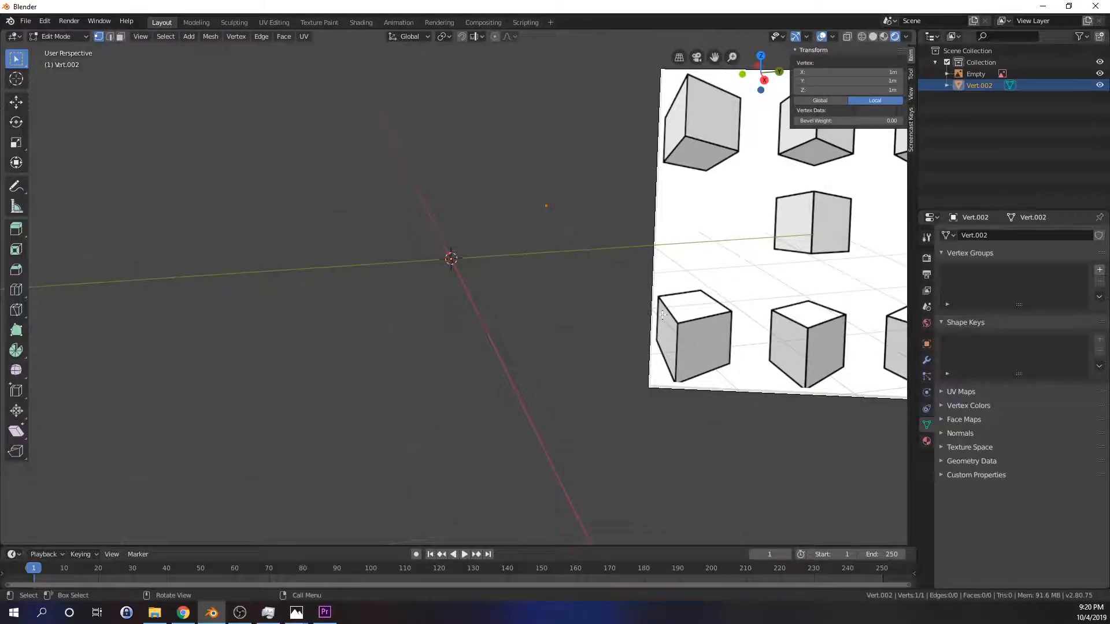
# Step: Add a second single vertex to the mesh at the origin
pyautogui.moveTo(537, 242); pyautogui.dragTo(512, 306, button='middle')
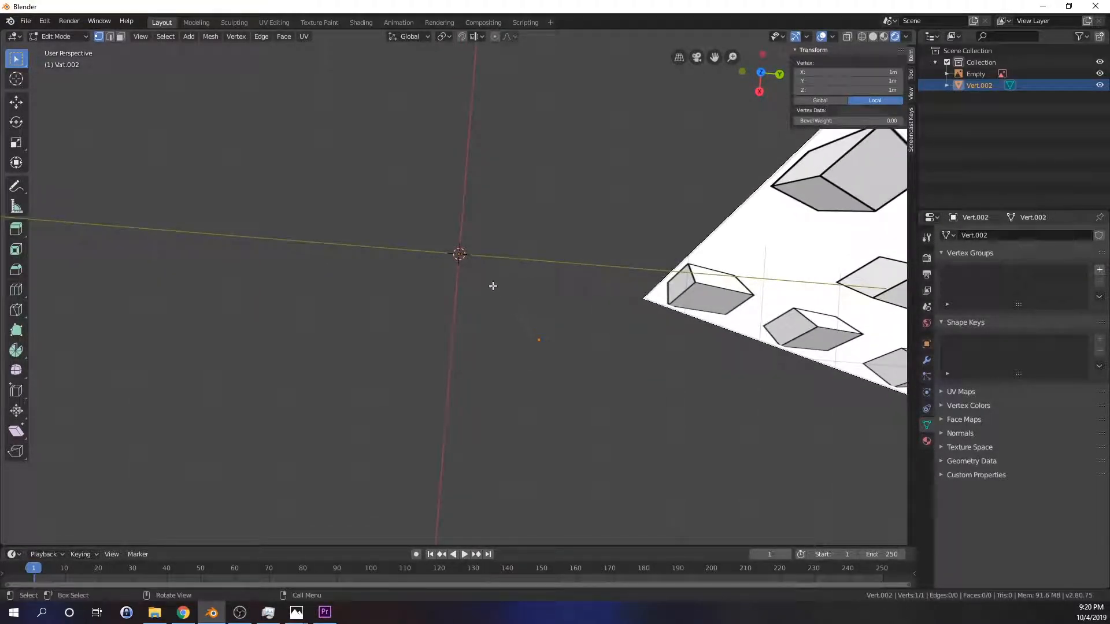
pyautogui.moveTo(454, 333); pyautogui.dragTo(454, 332, button='middle')
pyautogui.moveTo(528, 343); pyautogui.dragTo(488, 320, button='middle')
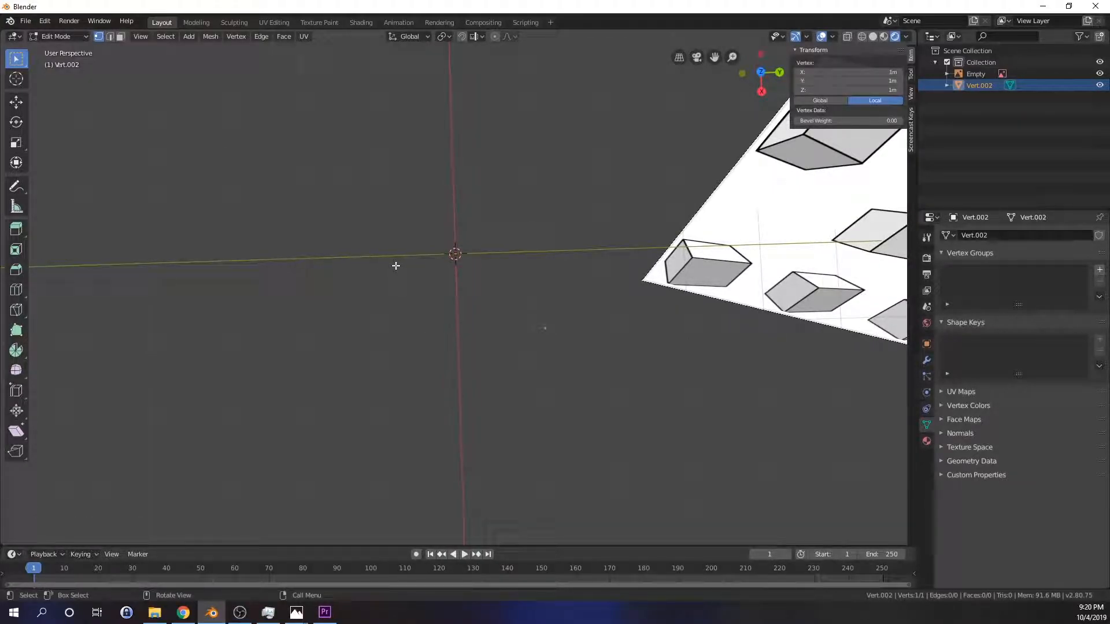
pyautogui.hotkey('shift', 'a')
pyautogui.moveTo(396, 267)
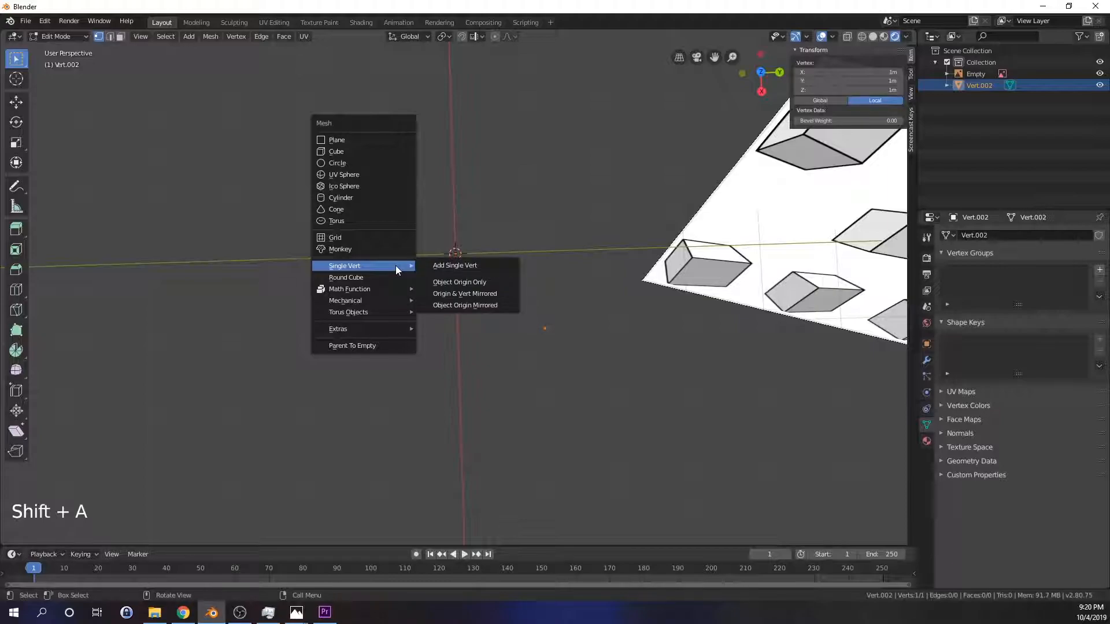
pyautogui.click(432, 264)
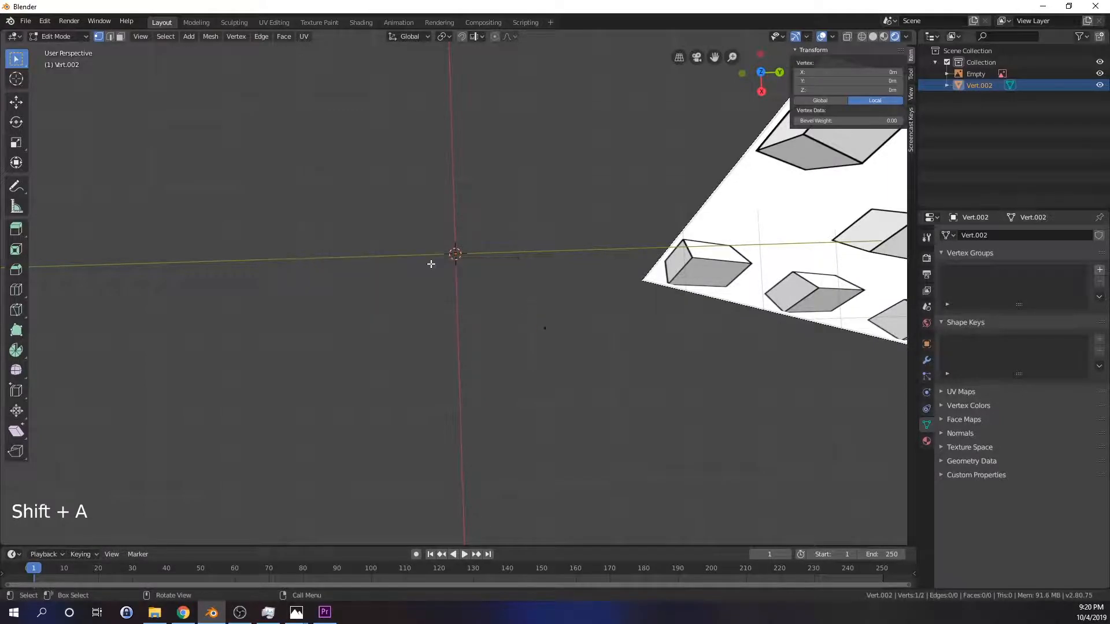
# Step: Set the second vertex's local coordinates to X -1 m, Y 1 m and Z 1 m
pyautogui.click(865, 74)
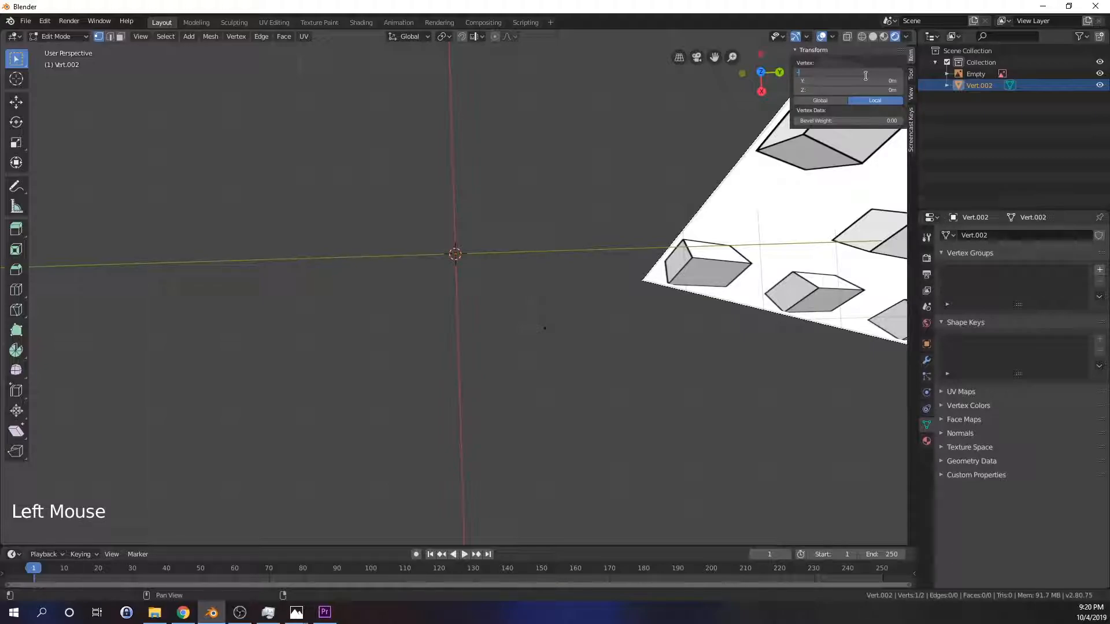
pyautogui.press('Return')
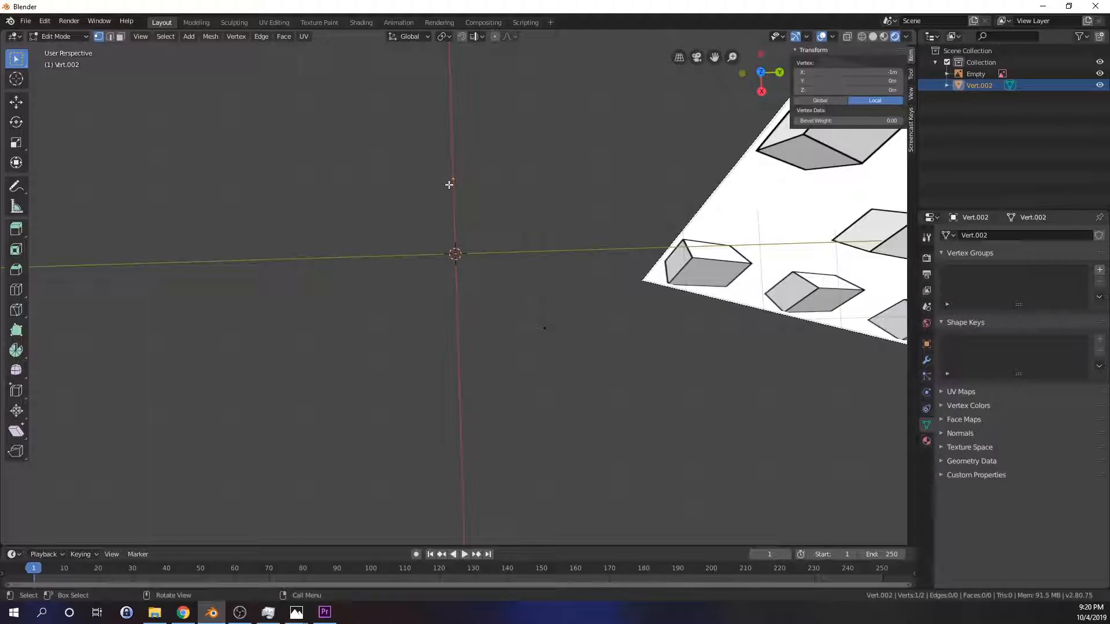
pyautogui.click(828, 83)
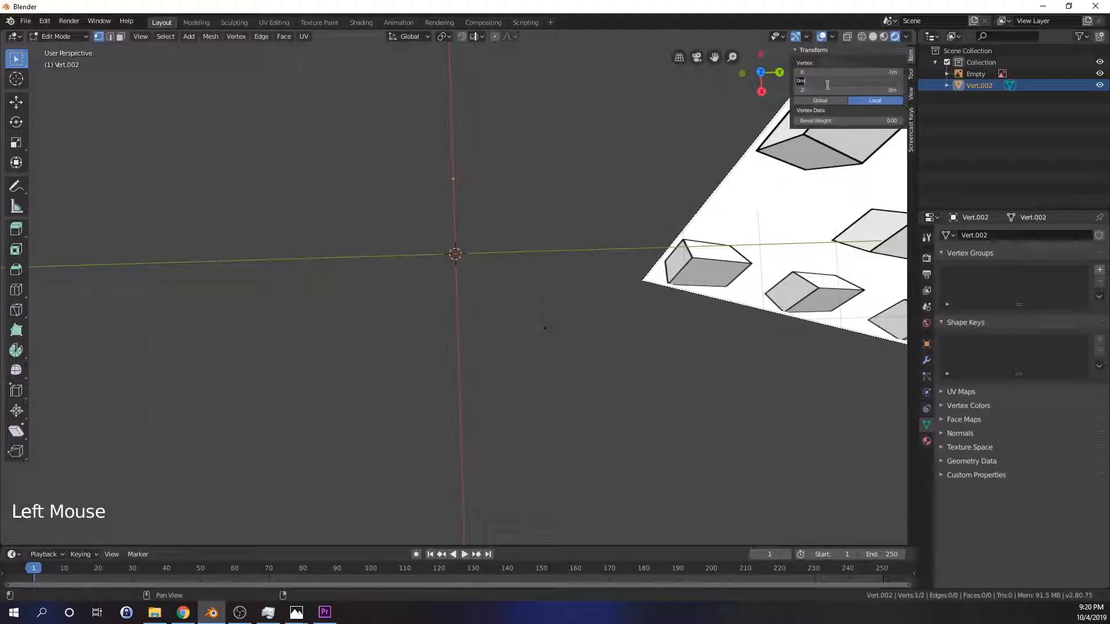
pyautogui.press('Return')
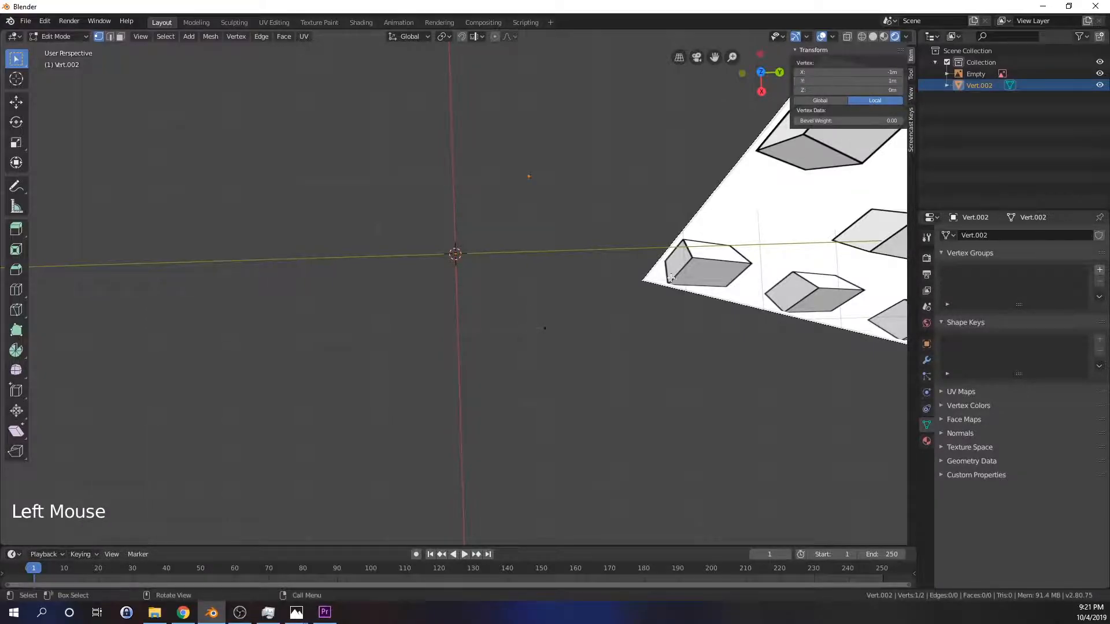
pyautogui.moveTo(574, 297); pyautogui.dragTo(580, 231, button='middle')
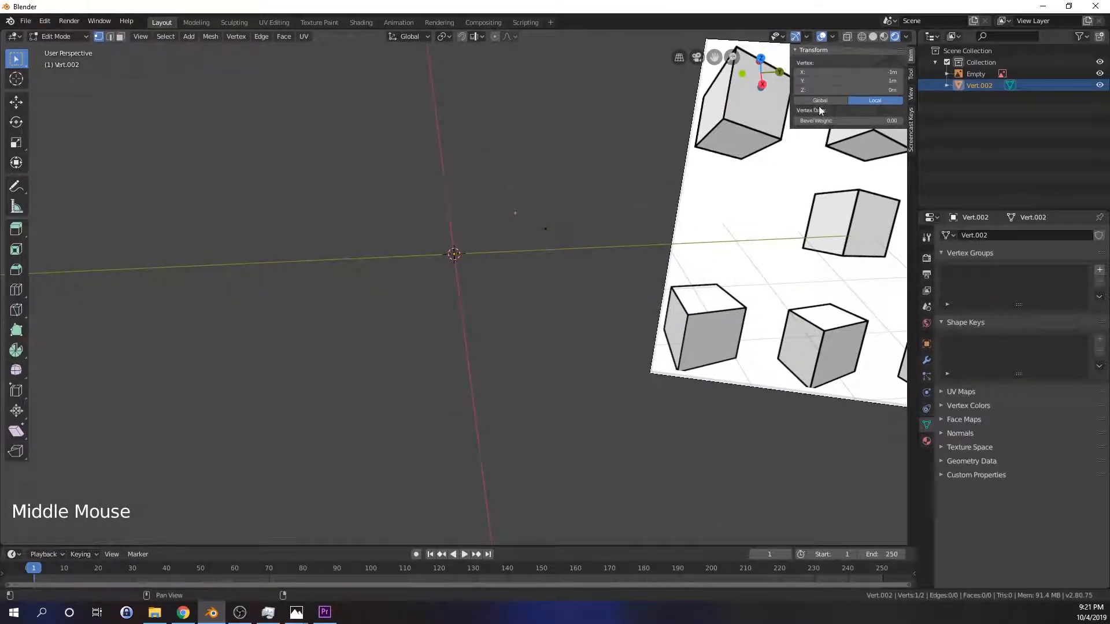
pyautogui.click(836, 91)
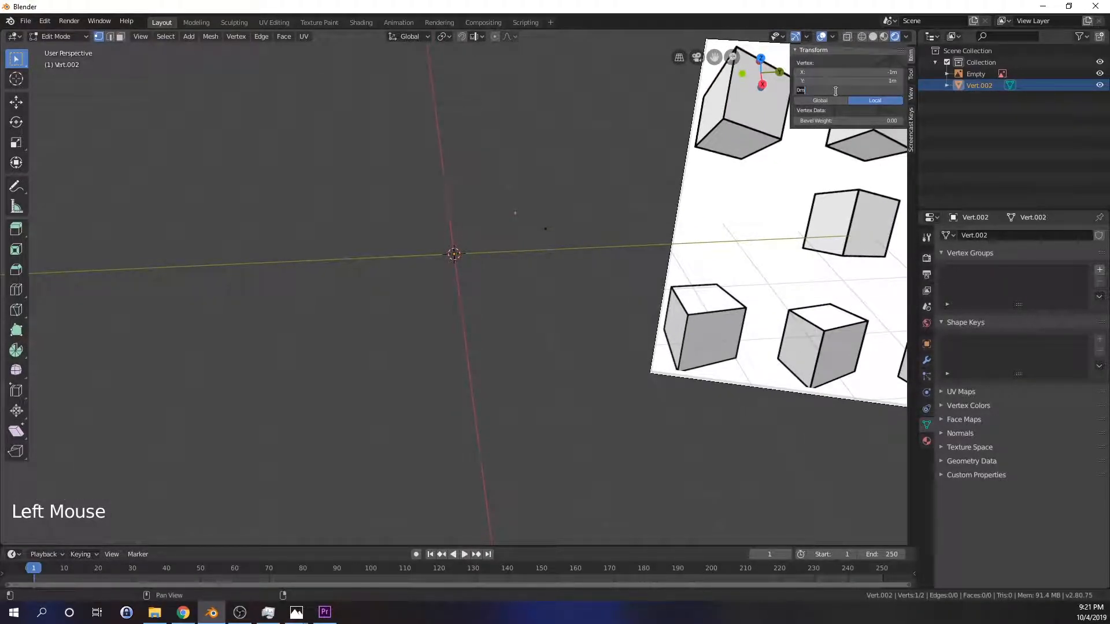
pyautogui.write('1')
pyautogui.press('Return')
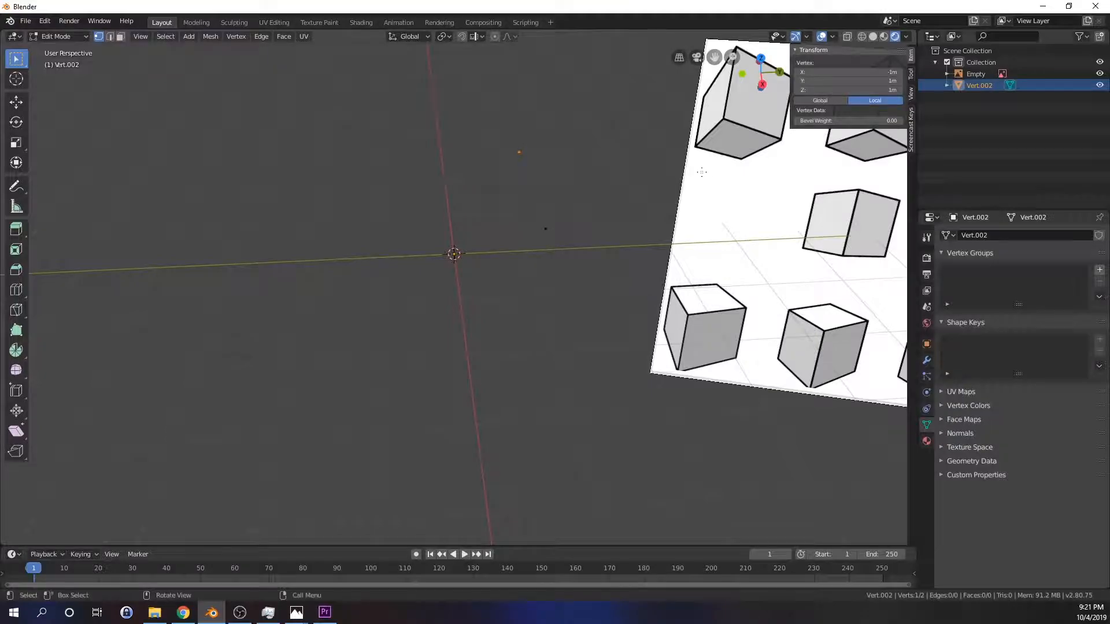
# Step: Select both upper vertices and connect them with an edge
pyautogui.moveTo(713, 171); pyautogui.dragTo(497, 237, button='middle')
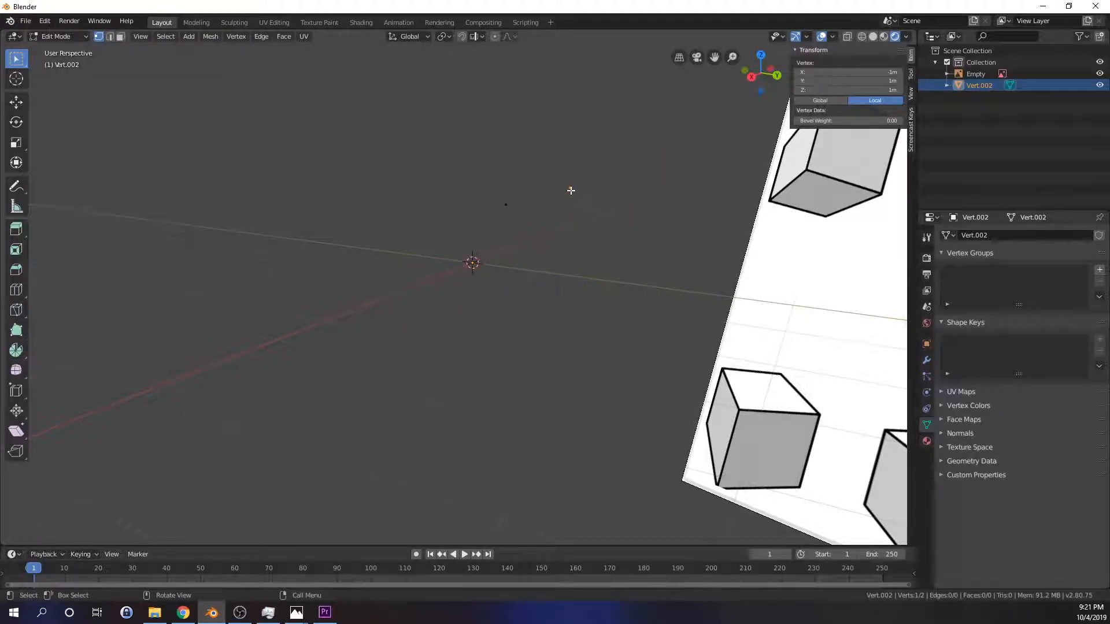
pyautogui.keyDown('shift'); pyautogui.click(505, 206); pyautogui.keyUp('shift')
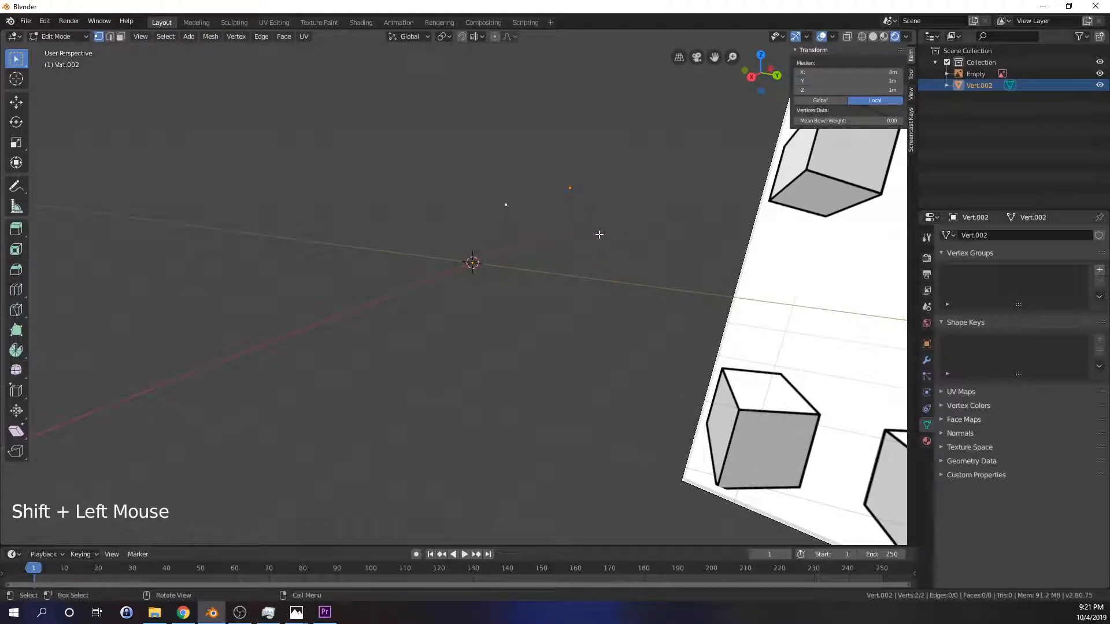
pyautogui.press('f')
pyautogui.moveTo(548, 287); pyautogui.dragTo(534, 249, button='middle')
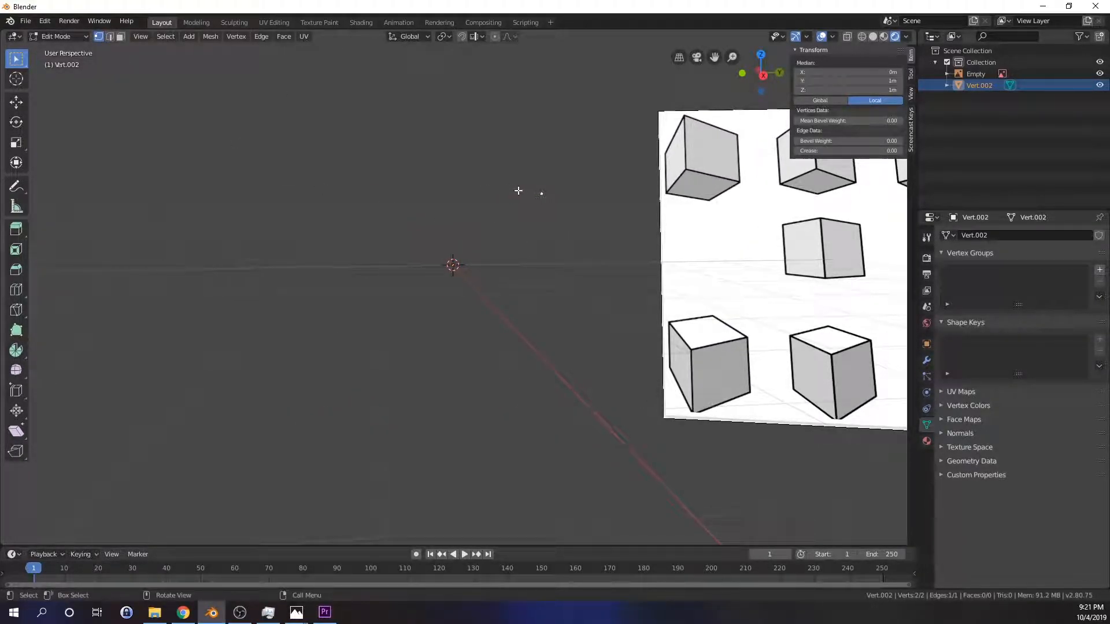
# Step: Add a third single vertex to the mesh at the origin
pyautogui.moveTo(572, 286); pyautogui.dragTo(545, 292, button='middle')
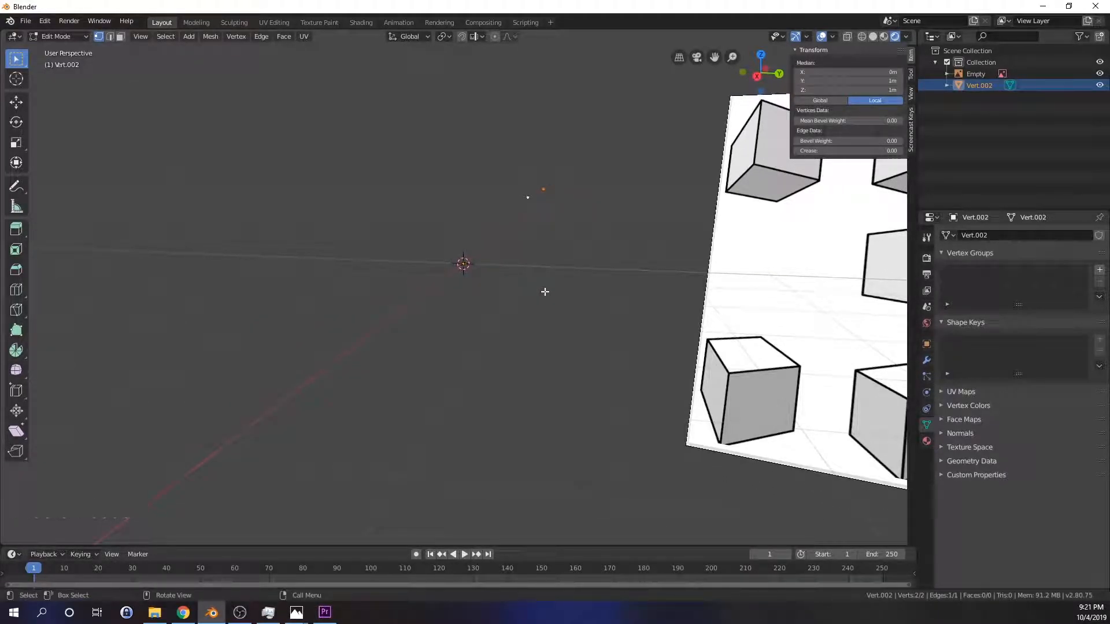
pyautogui.hotkey('shift', 'a')
pyautogui.moveTo(544, 291)
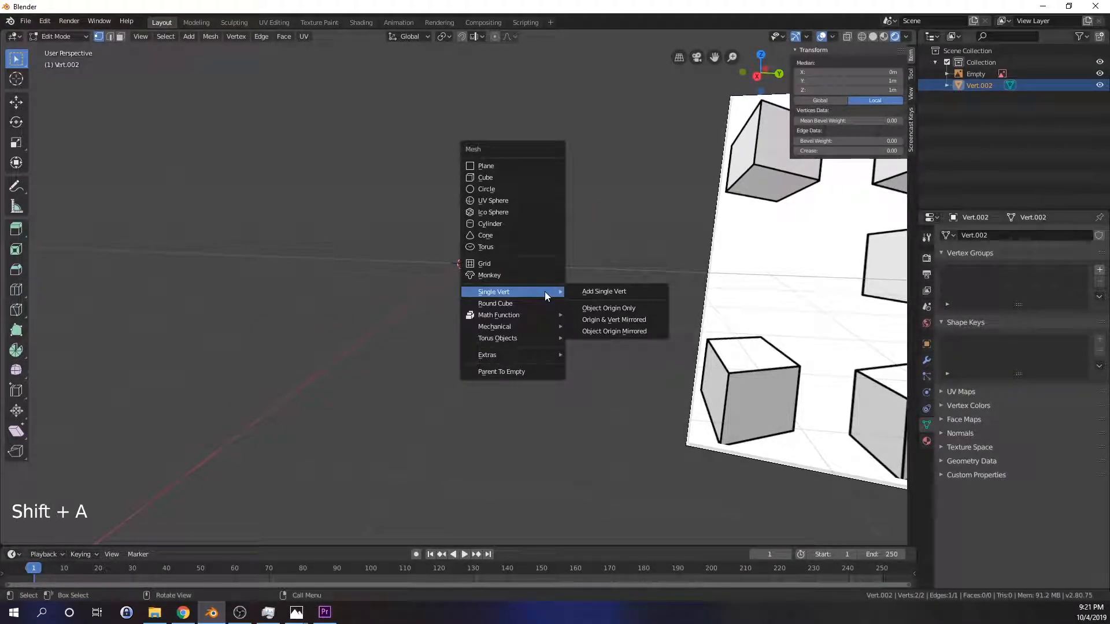
pyautogui.click(585, 290)
pyautogui.moveTo(502, 280); pyautogui.dragTo(541, 310, button='middle')
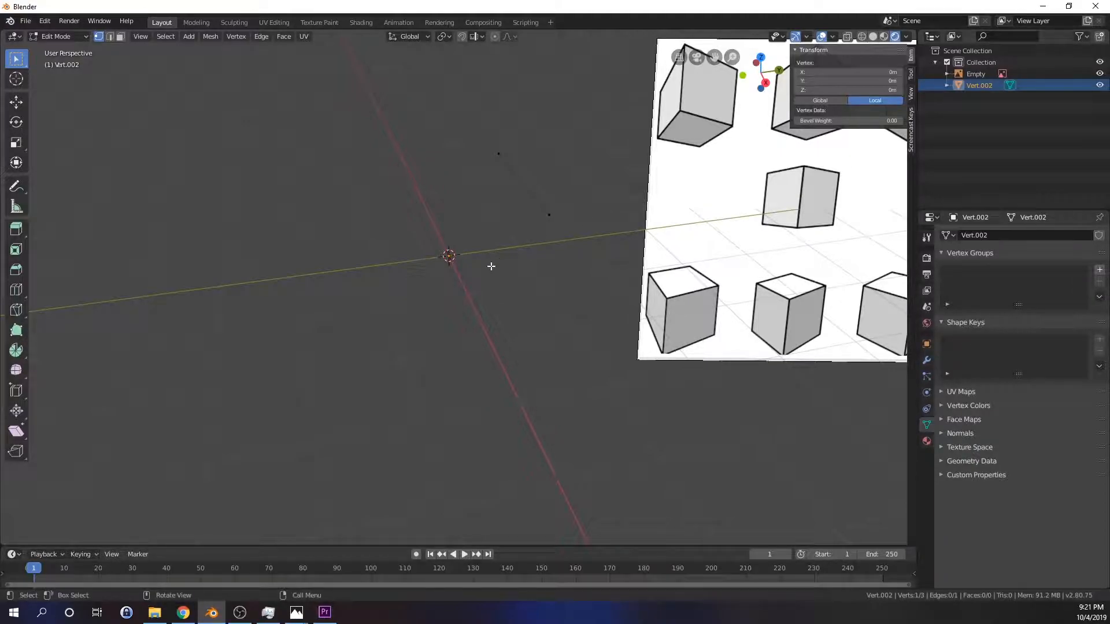
# Step: Set the third vertex's local coordinates to X -1 m, Y 1 m and Z -1 m
pyautogui.click(855, 74)
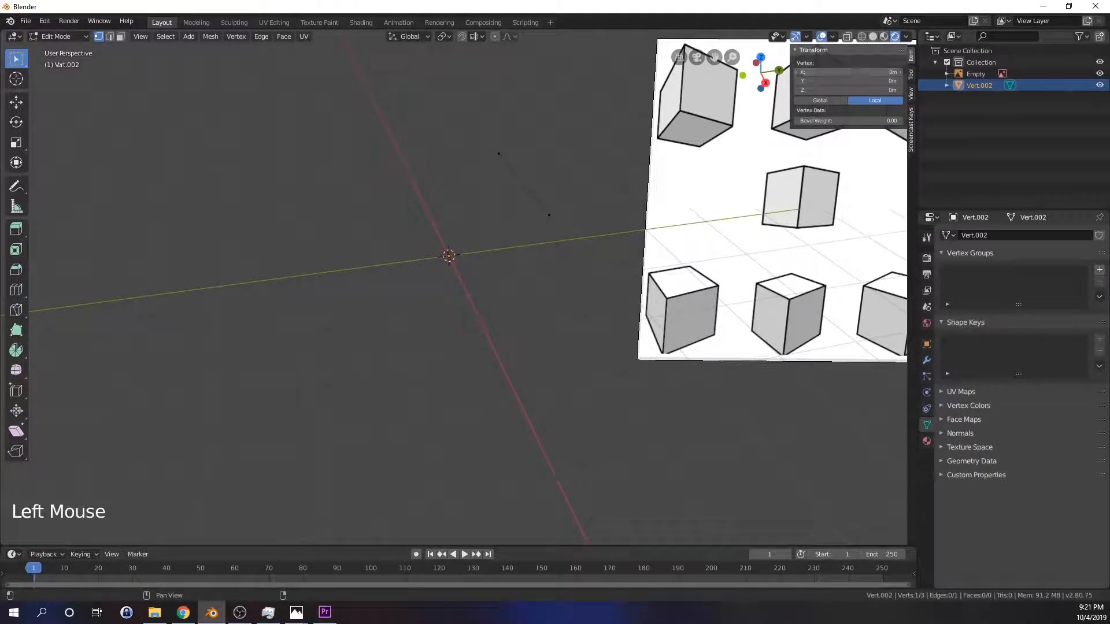
pyautogui.write('-1')
pyautogui.press('Return')
pyautogui.moveTo(497, 249); pyautogui.dragTo(567, 210, button='middle')
pyautogui.click(864, 81)
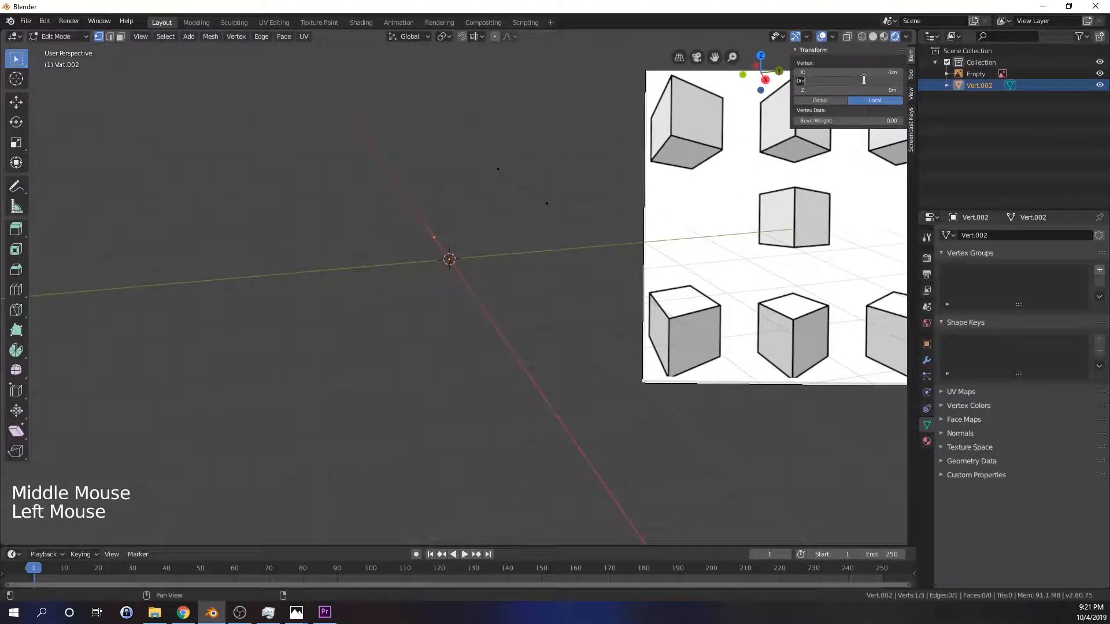
pyautogui.write('1')
pyautogui.press('Return')
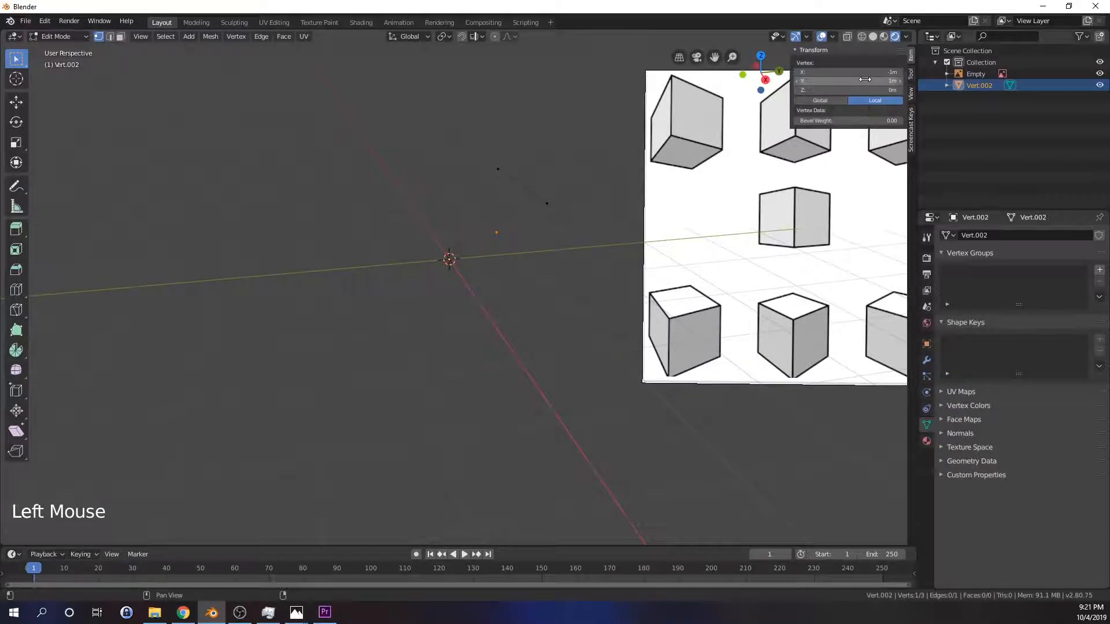
pyautogui.click(866, 90)
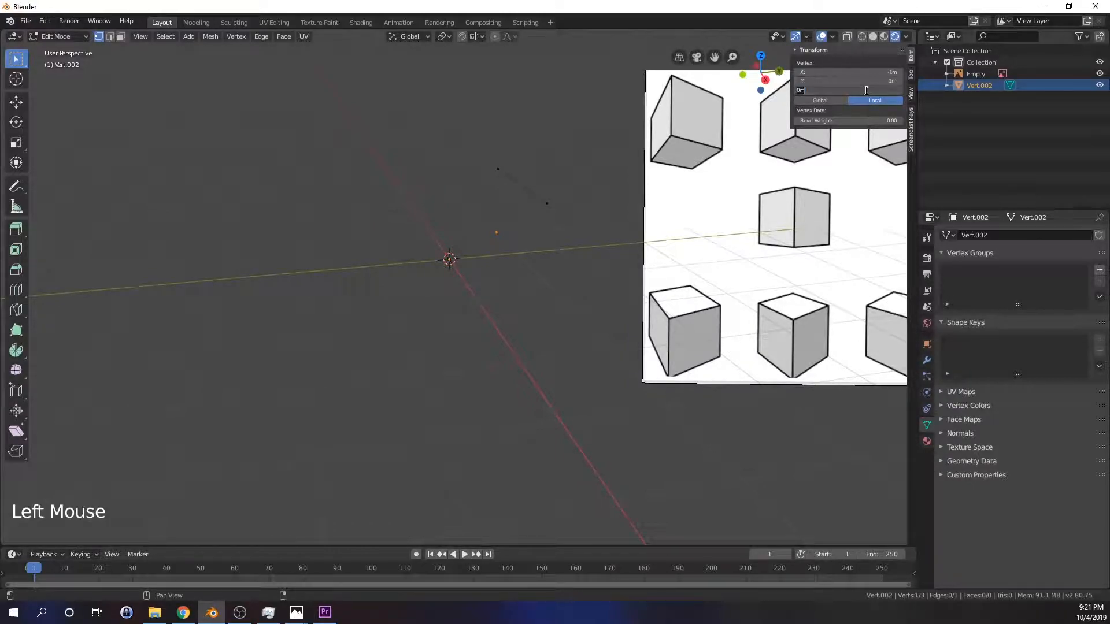
pyautogui.write('-1')
pyautogui.press('Return')
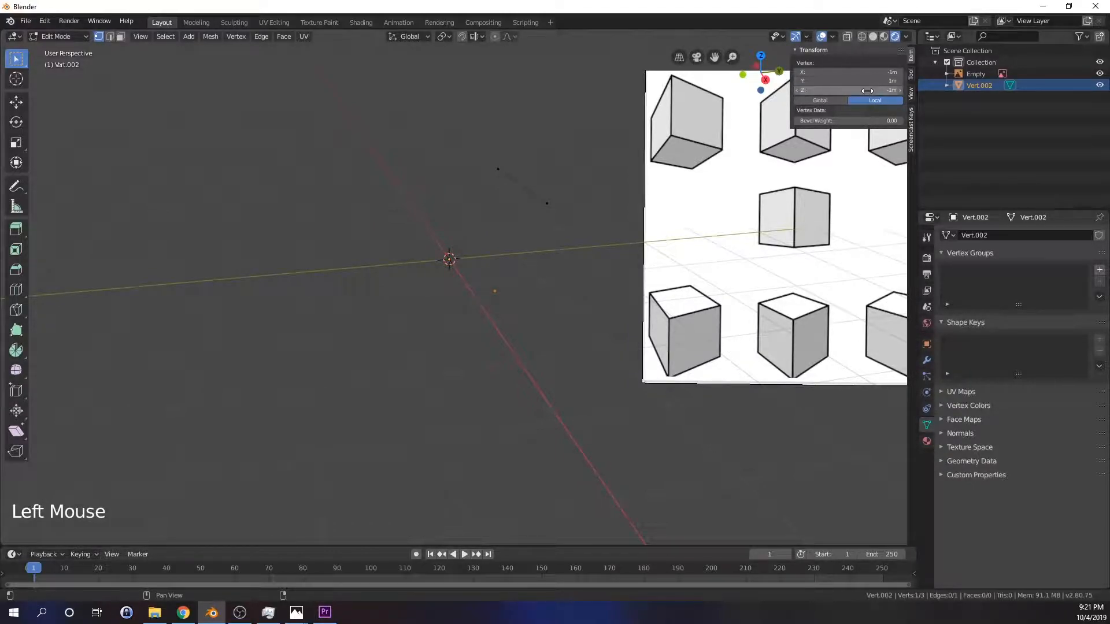
# Step: Add a fourth single vertex to the mesh at the origin
pyautogui.click(497, 332)
pyautogui.moveTo(498, 332); pyautogui.dragTo(498, 338, button='middle')
pyautogui.hotkey('shift', 'a')
pyautogui.moveTo(501, 341)
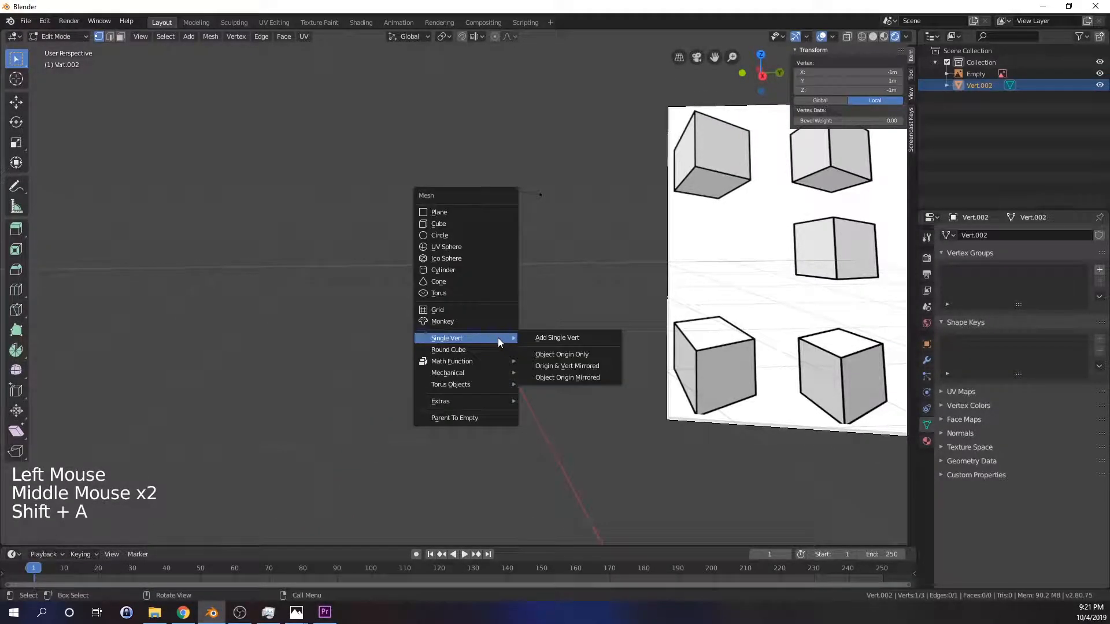
pyautogui.click(566, 337)
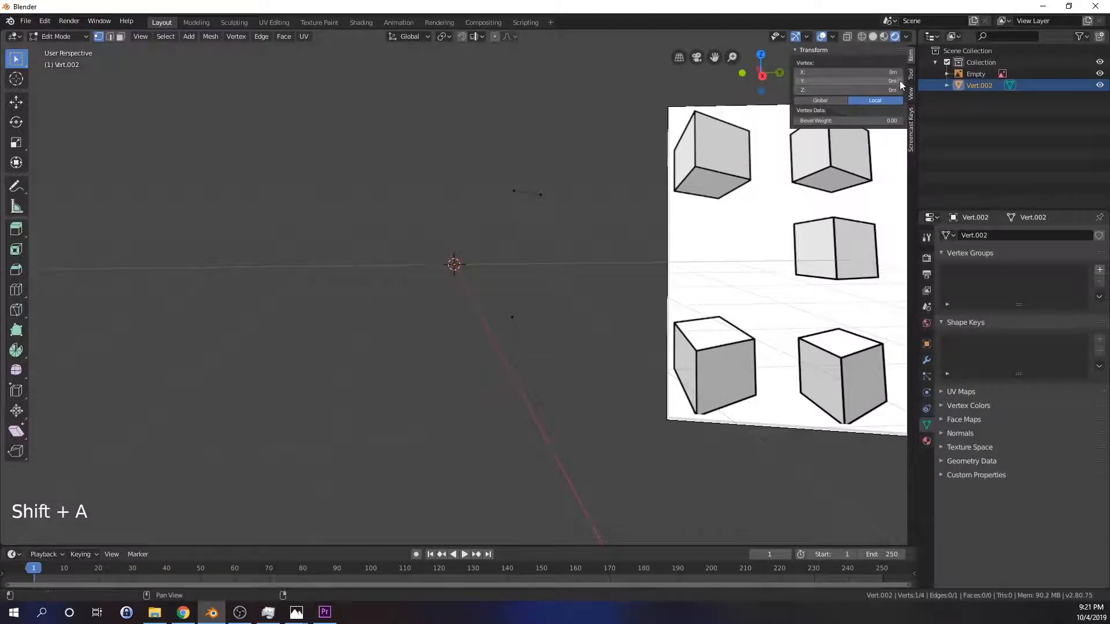
# Step: Set the fourth vertex's local coordinates to X 1 m, Y 1 m and Z -1 m
pyautogui.click(878, 73)
pyautogui.write('1')
pyautogui.press('Return')
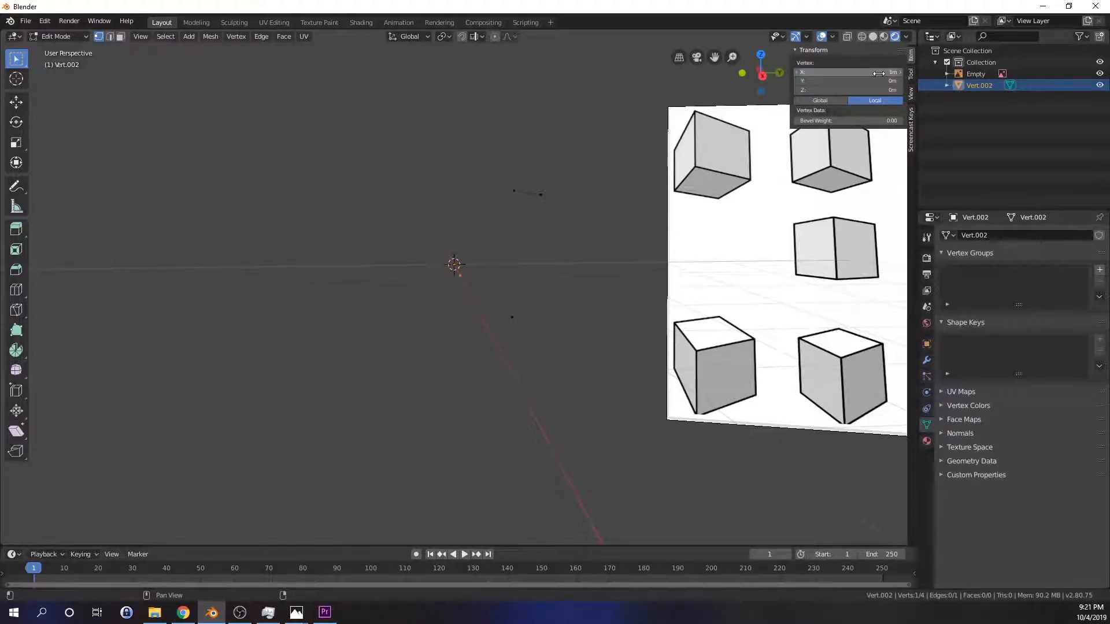
pyautogui.moveTo(634, 198); pyautogui.dragTo(522, 304, button='middle')
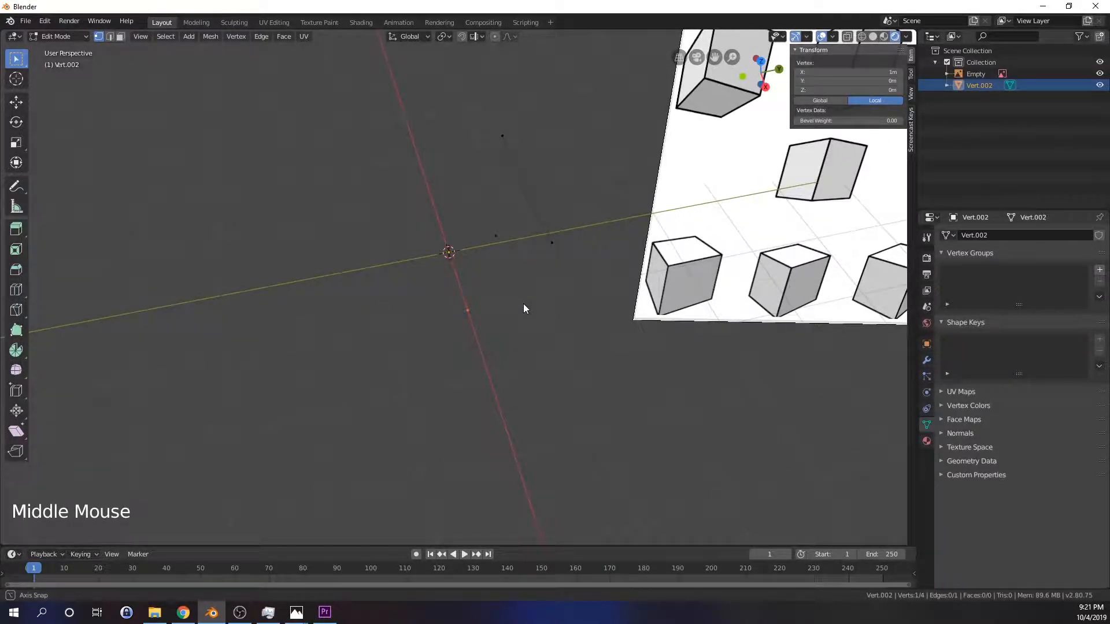
pyautogui.click(858, 76)
pyautogui.write('1')
pyautogui.press('Return')
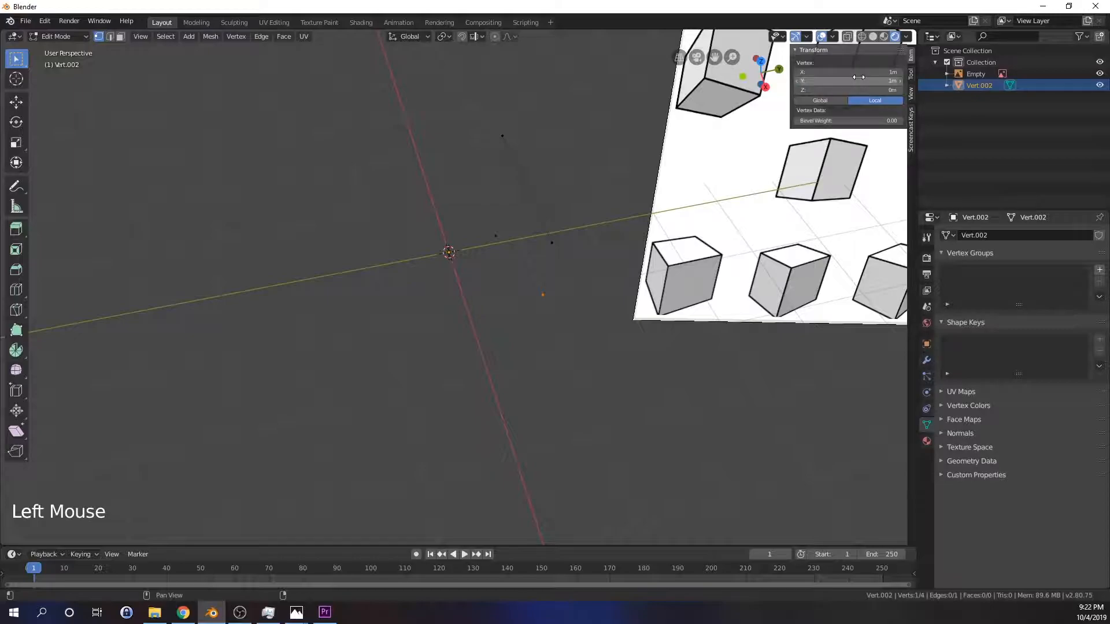
pyautogui.click(853, 89)
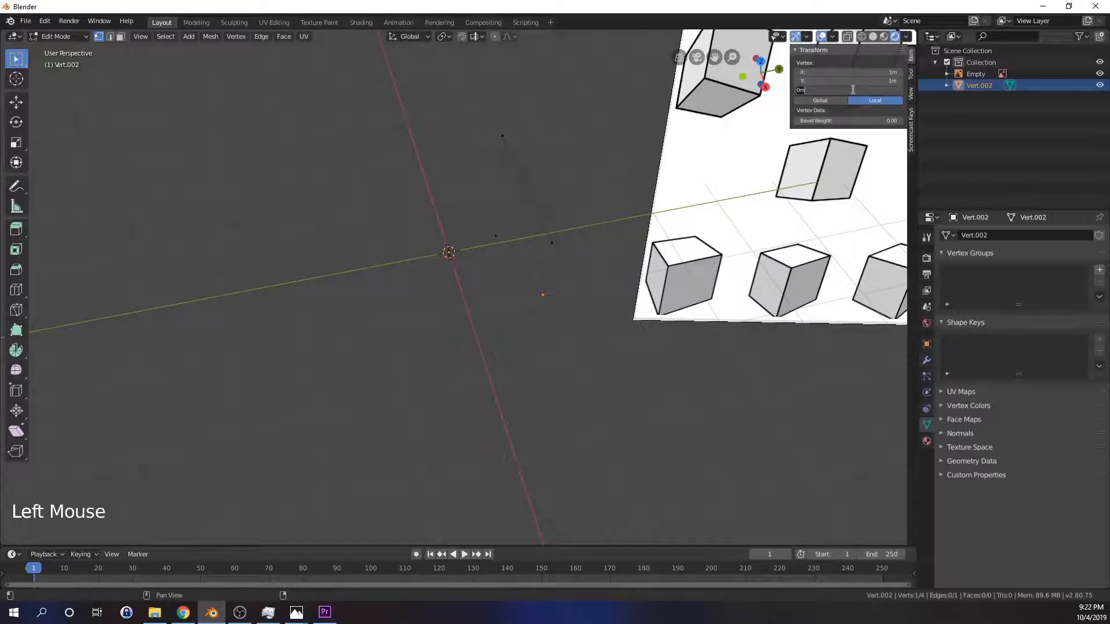
pyautogui.write('-1')
pyautogui.press('Return')
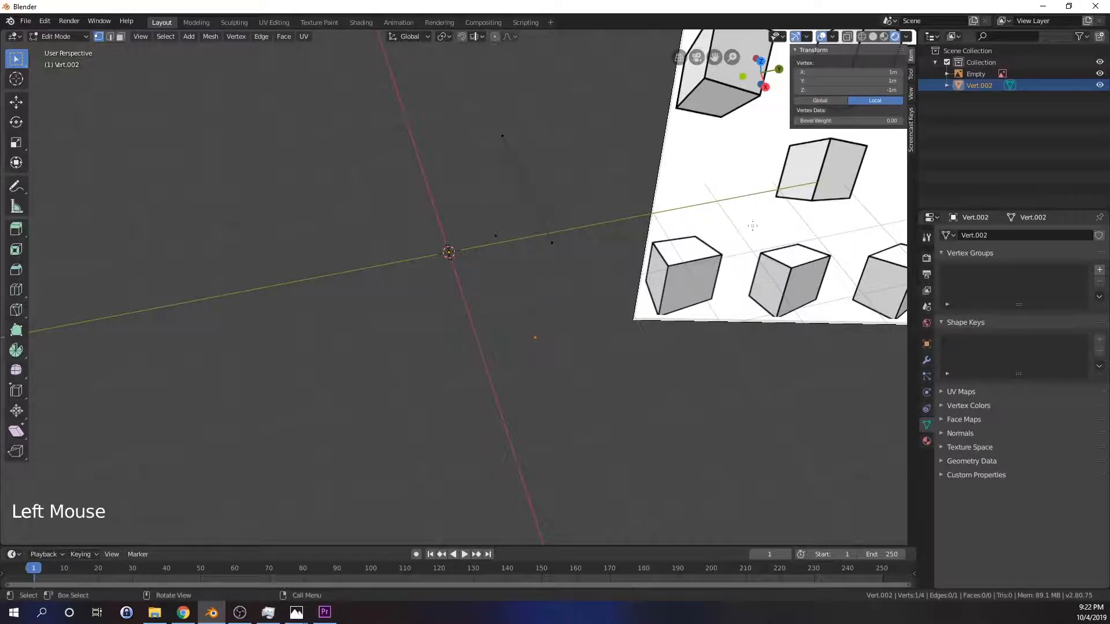
# Step: Add the third vertex to the selection and connect the two lower vertices with an edge
pyautogui.moveTo(543, 364); pyautogui.dragTo(470, 313, button='middle')
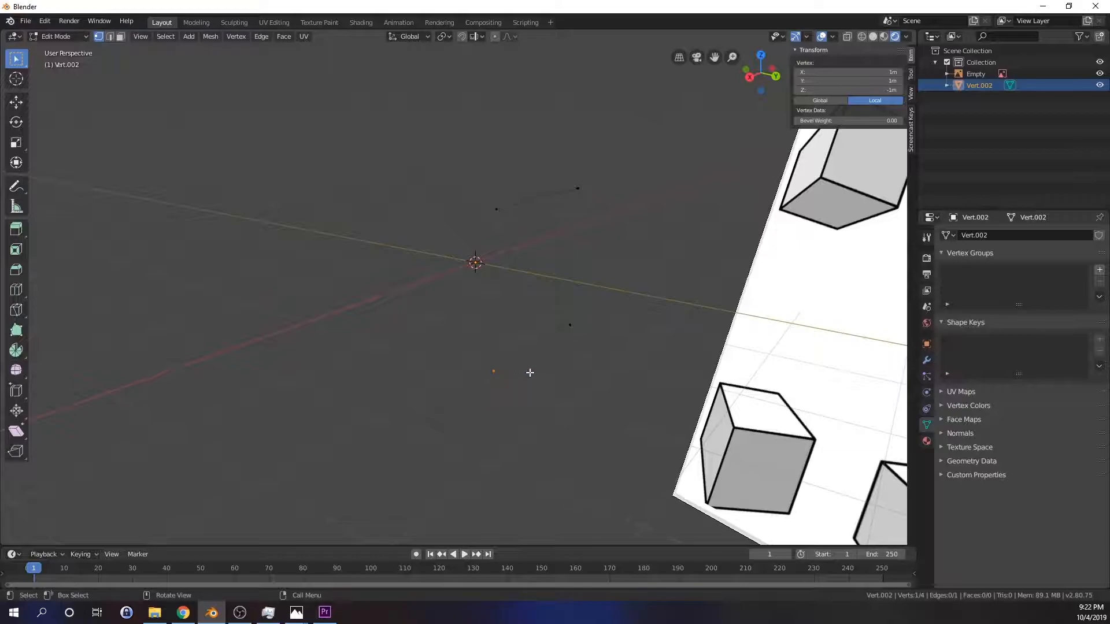
pyautogui.keyDown('shift'); pyautogui.click(571, 326); pyautogui.keyUp('shift')
pyautogui.press('f')
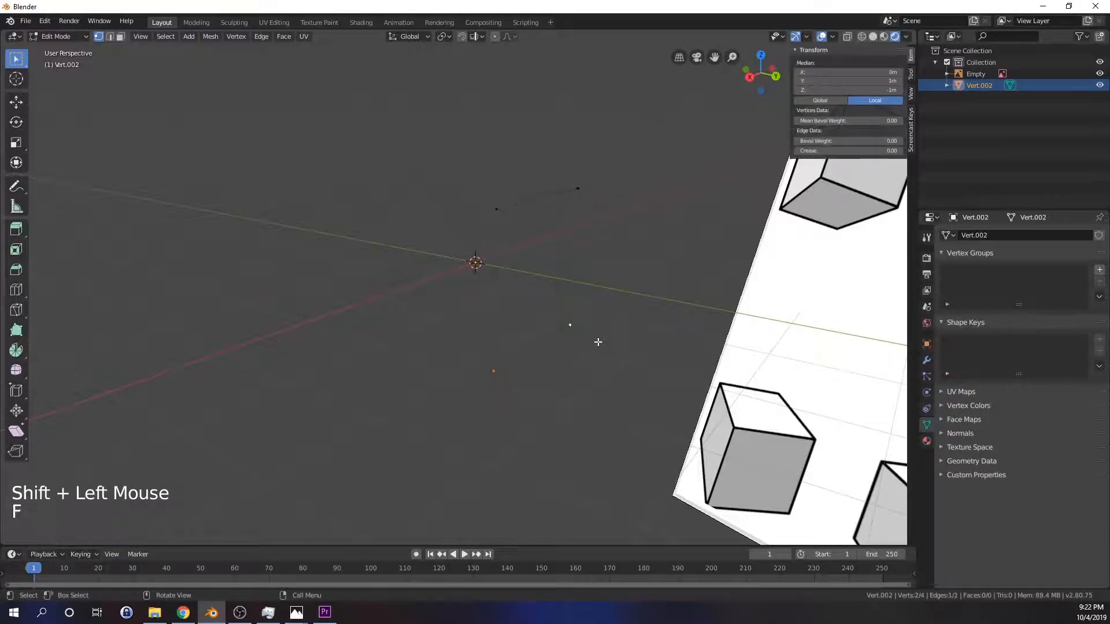
# Step: Connect the lower and upper vertices on the X 1 m side with a vertical edge
pyautogui.moveTo(602, 377); pyautogui.dragTo(564, 374, button='middle')
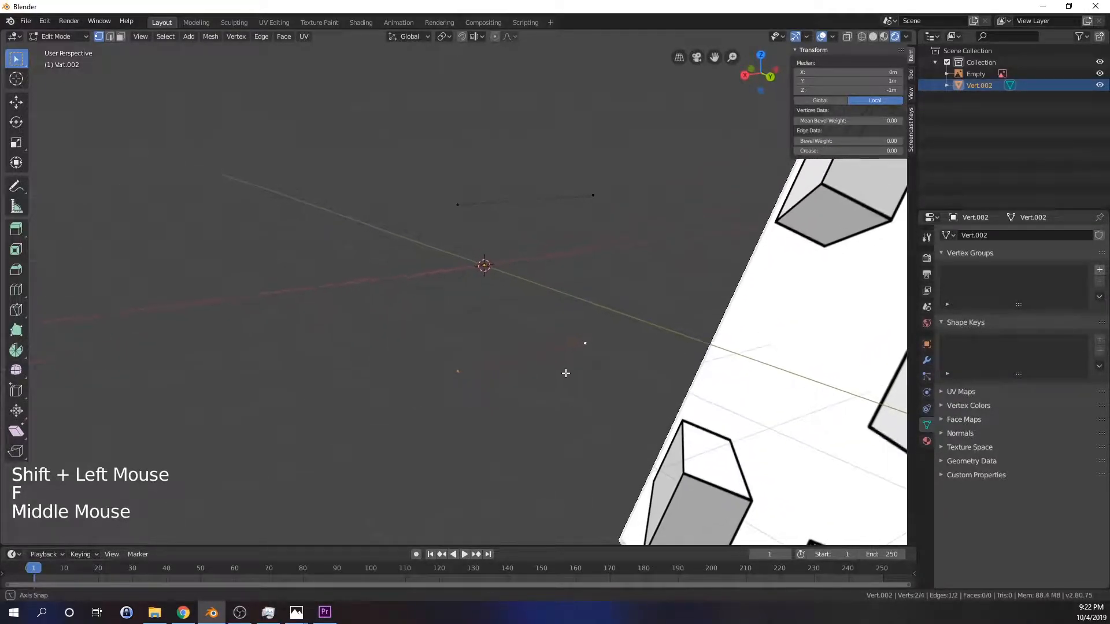
pyautogui.click(456, 372)
pyautogui.keyDown('shift'); pyautogui.click(457, 205); pyautogui.keyUp('shift')
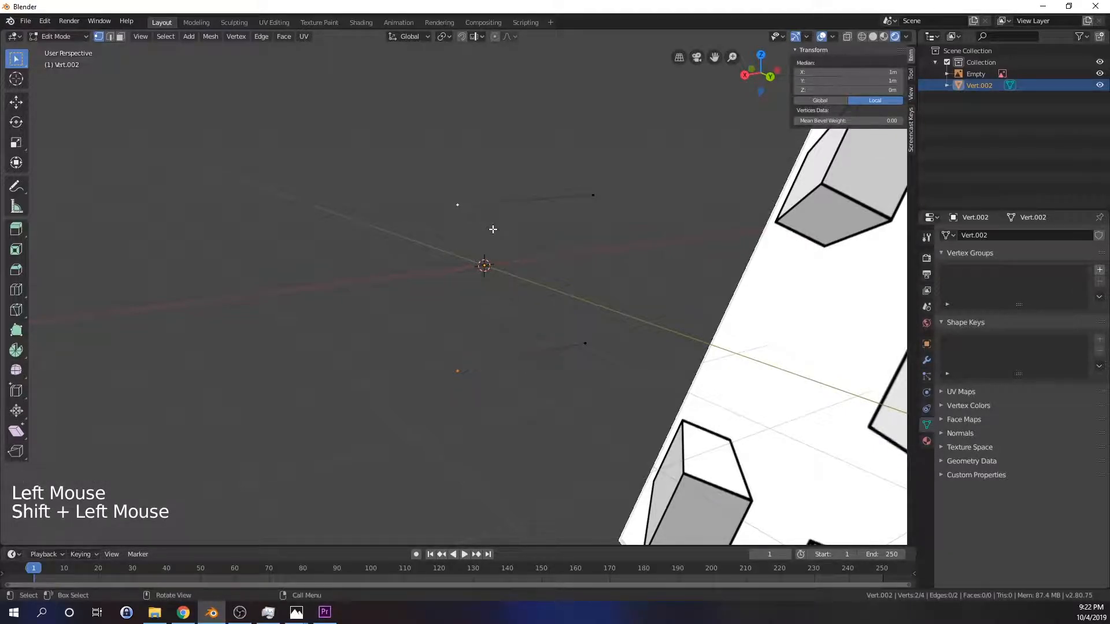
pyautogui.press('f')
# Step: Connect the lower and upper vertices on the X -1 m side with a vertical edge
pyautogui.click(570, 366)
pyautogui.click(586, 345)
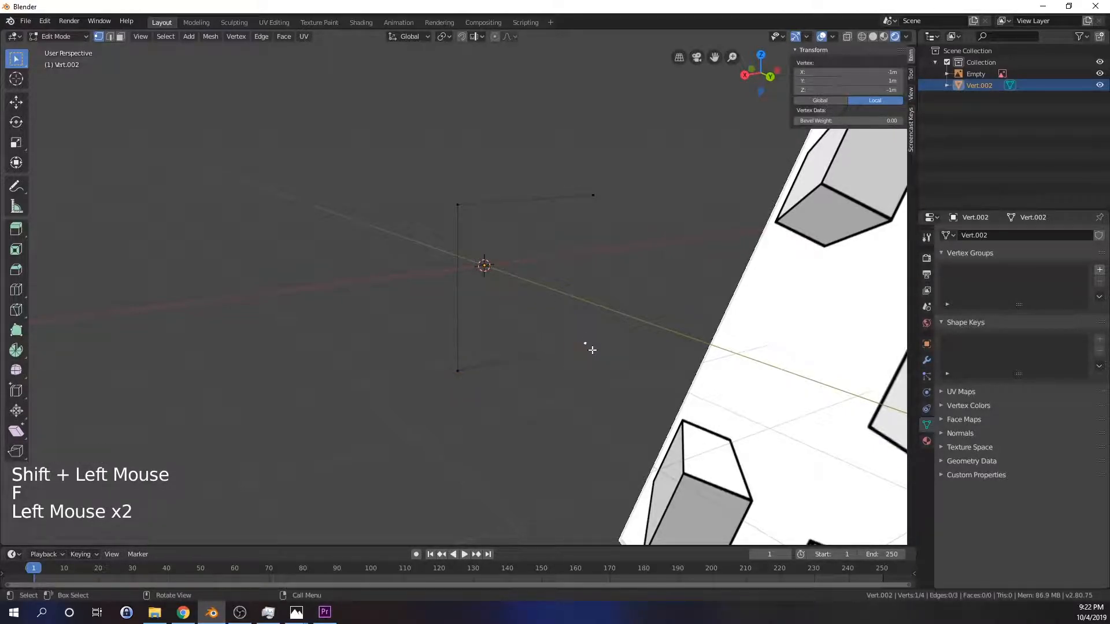
pyautogui.keyDown('shift'); pyautogui.click(593, 195); pyautogui.keyUp('shift')
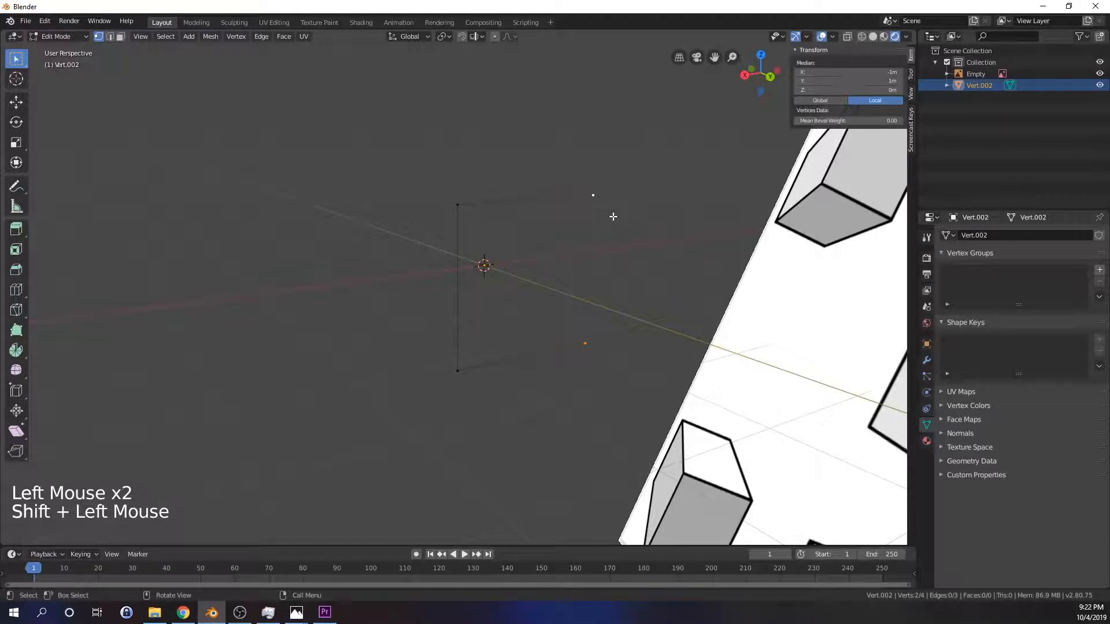
pyautogui.press('f')
# Step: Extend the selection to all four corner vertices and fill the square outline with a face
pyautogui.moveTo(551, 358); pyautogui.dragTo(552, 358, button='middle')
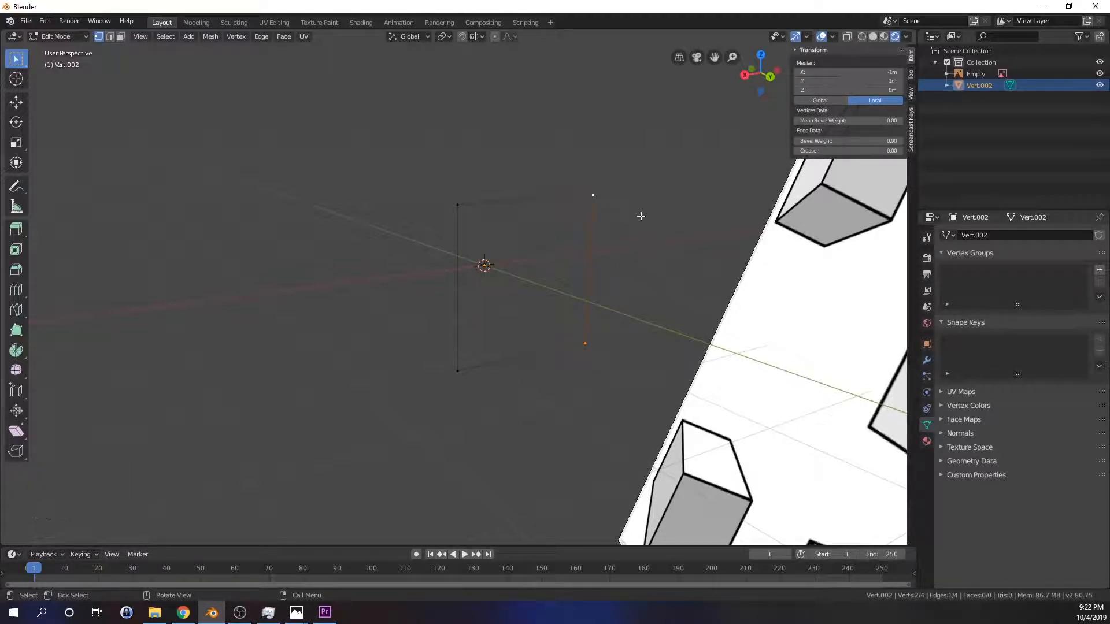
pyautogui.keyDown('shift'); pyautogui.click(457, 205); pyautogui.keyUp('shift')
pyautogui.keyDown('shift'); pyautogui.click(457, 370); pyautogui.keyUp('shift')
pyautogui.press('f')
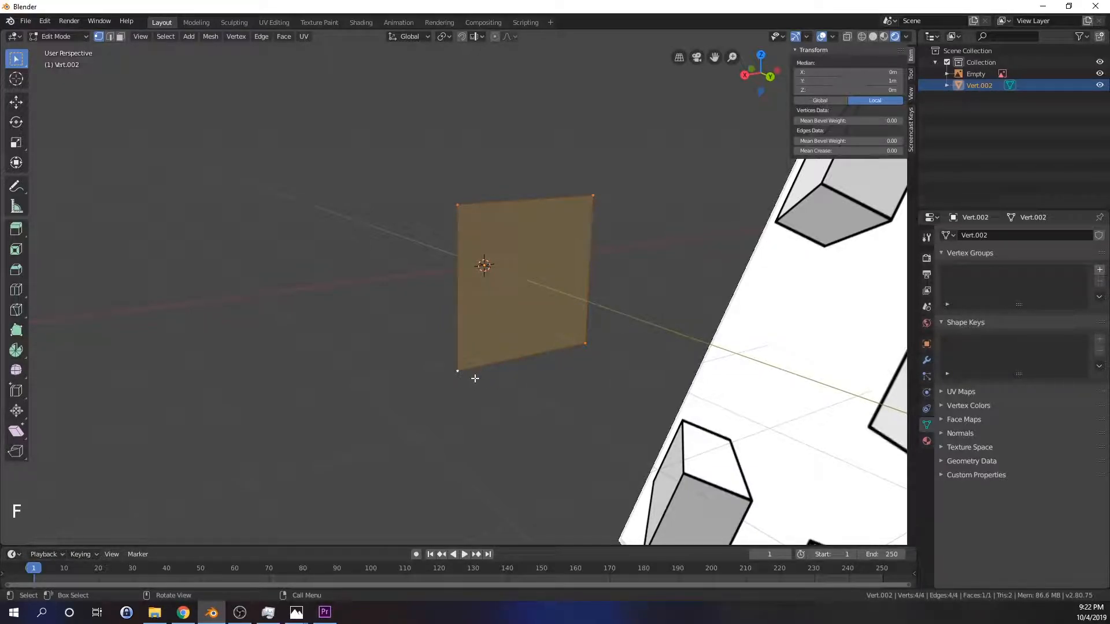
# Step: Add a fifth single vertex to the mesh at the origin
pyautogui.moveTo(475, 379); pyautogui.dragTo(509, 377, button='middle')
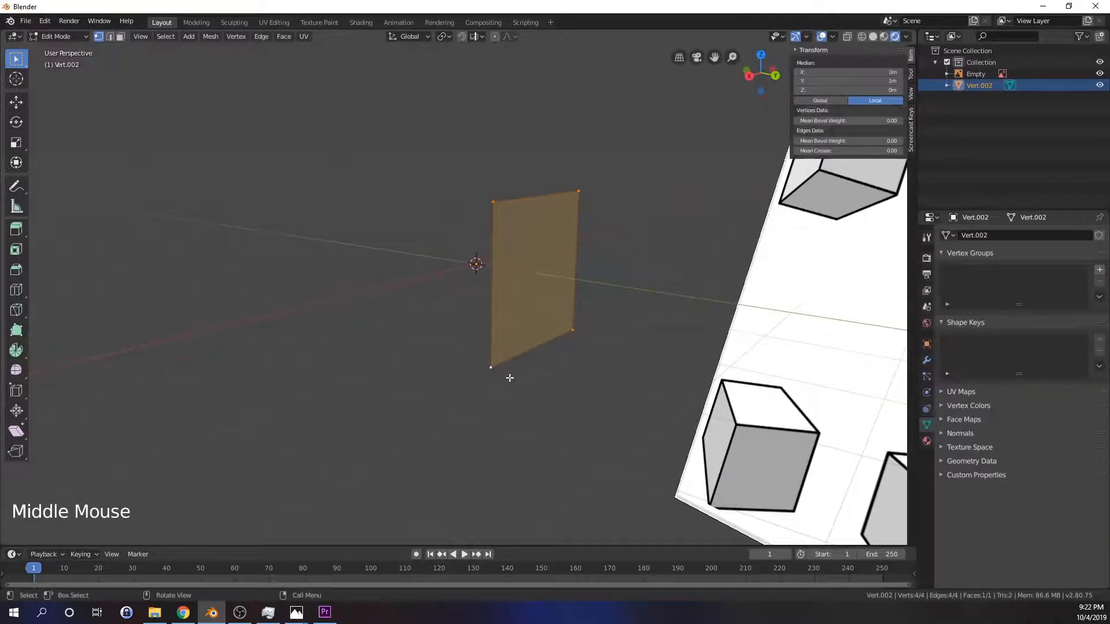
pyautogui.moveTo(453, 399); pyautogui.dragTo(530, 435, button='middle')
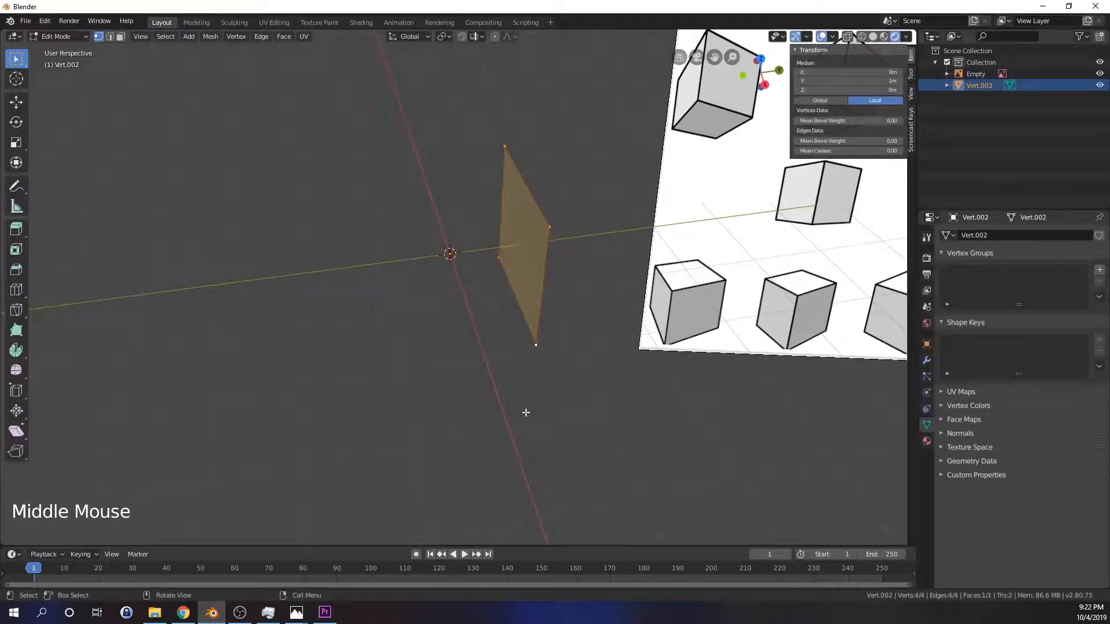
pyautogui.press('shift')
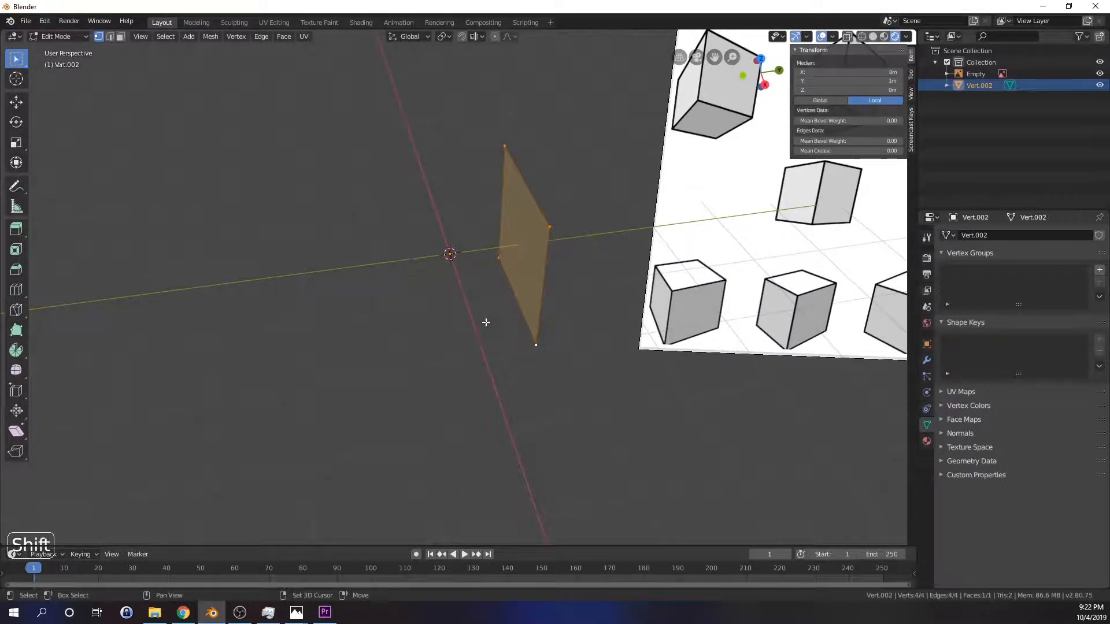
pyautogui.hotkey('shift', 'a')
pyautogui.moveTo(486, 322)
pyautogui.click(550, 323)
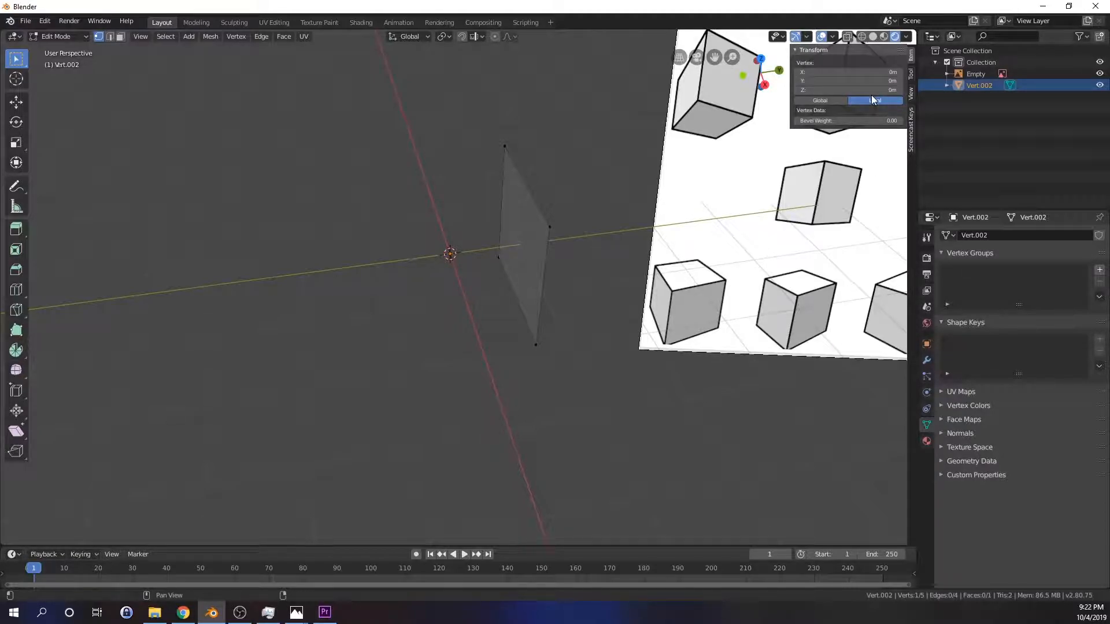
pyautogui.press('KP_Subtract')
pyautogui.press('KP_1')
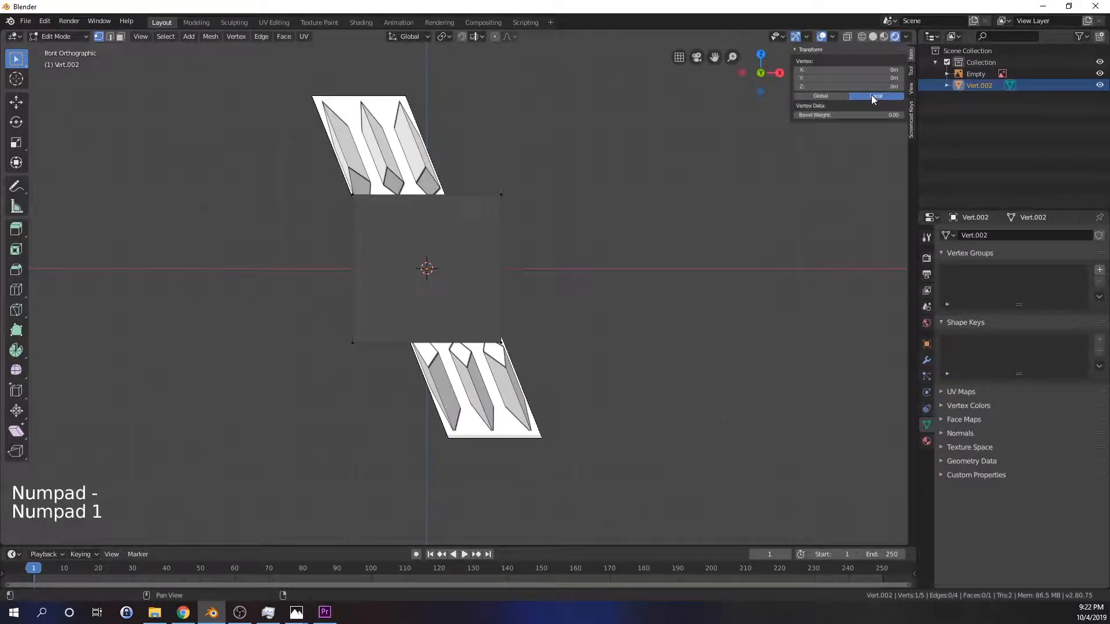
pyautogui.moveTo(631, 349); pyautogui.dragTo(479, 374, button='middle')
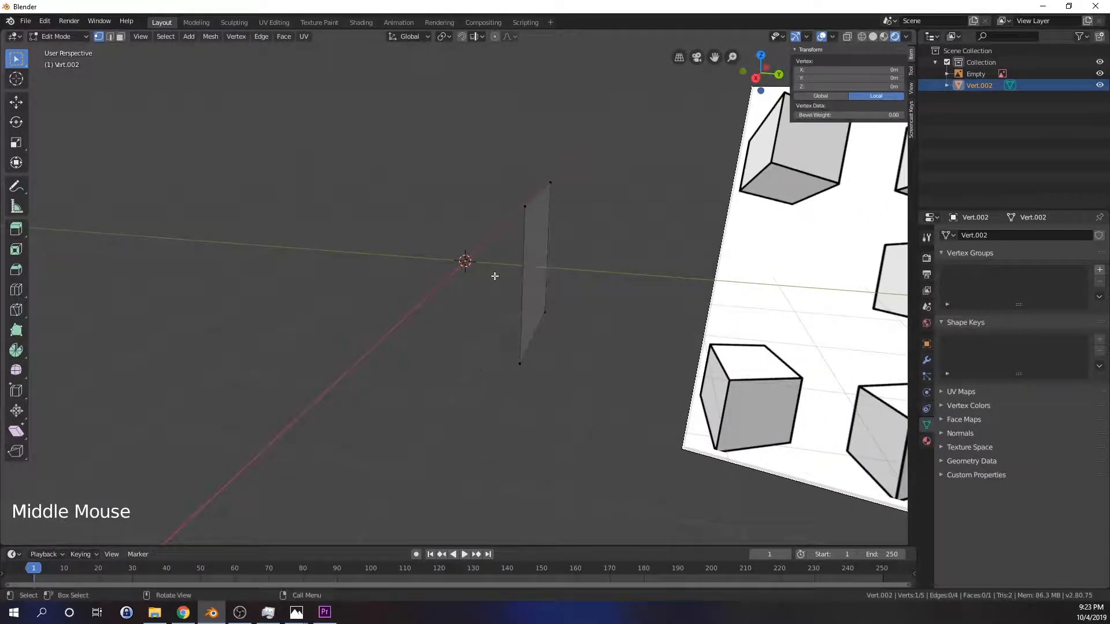
# Step: Set the fifth vertex's local coordinates to X -1 m, Y -1 m and Z 1 m
pyautogui.click(848, 70)
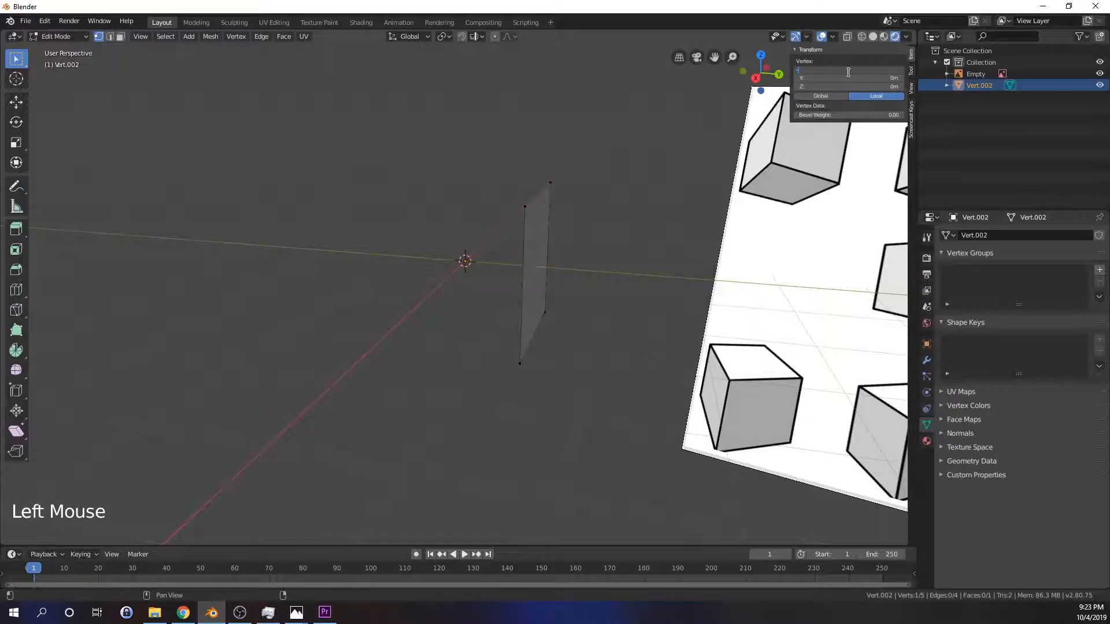
pyautogui.press('Return')
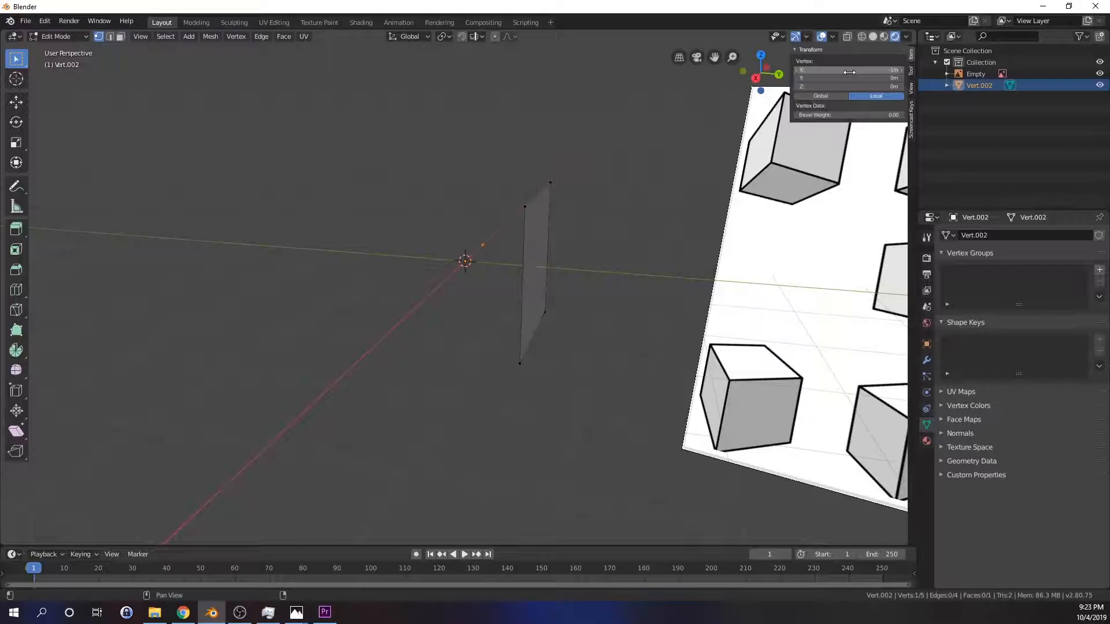
pyautogui.click(865, 81)
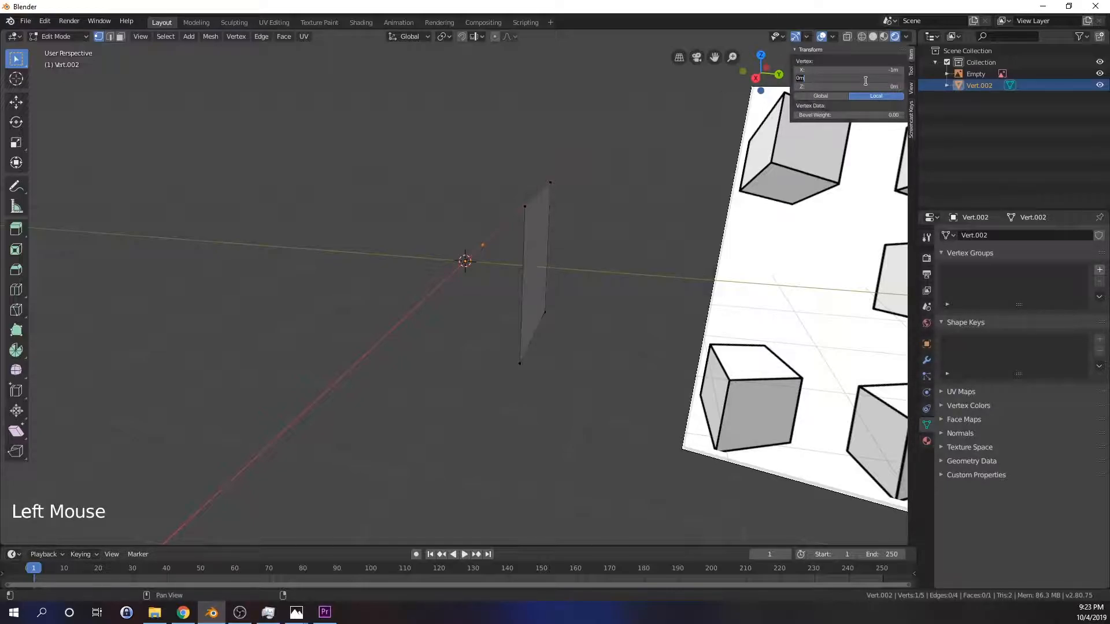
pyautogui.write('1')
pyautogui.press('Return')
pyautogui.click(866, 81)
pyautogui.write('-1')
pyautogui.press('Return')
pyautogui.moveTo(471, 272); pyautogui.dragTo(520, 289, button='middle')
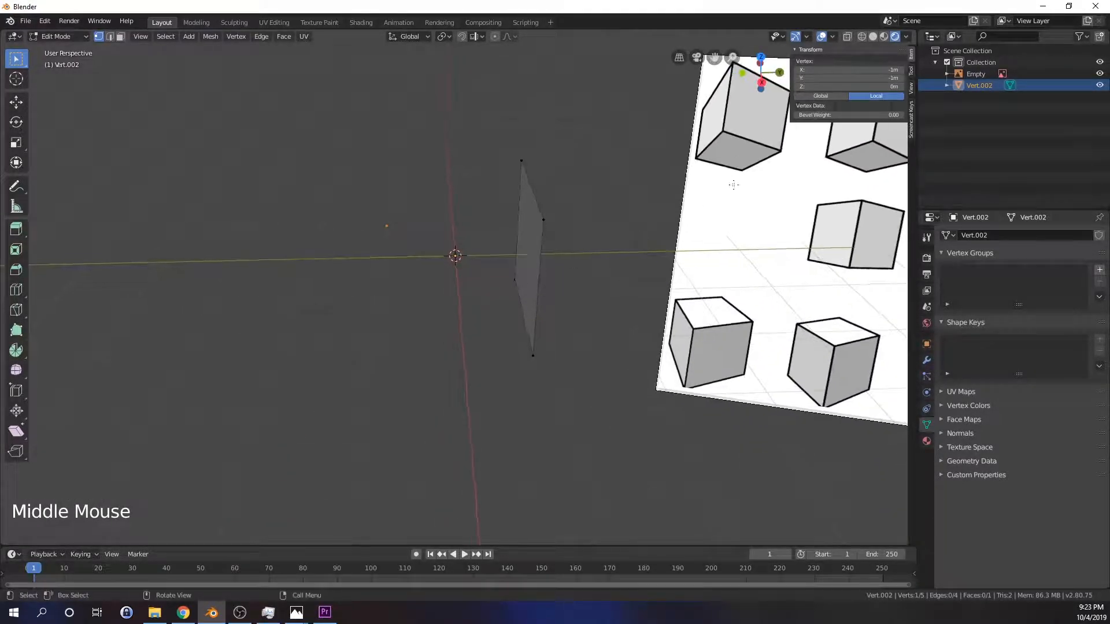
pyautogui.click(851, 87)
pyautogui.write('1')
pyautogui.press('Return')
# Step: Examine the new vertex's alignment with the face from above in both perspective and orthographic projection
pyautogui.moveTo(315, 166); pyautogui.dragTo(492, 208, button='middle')
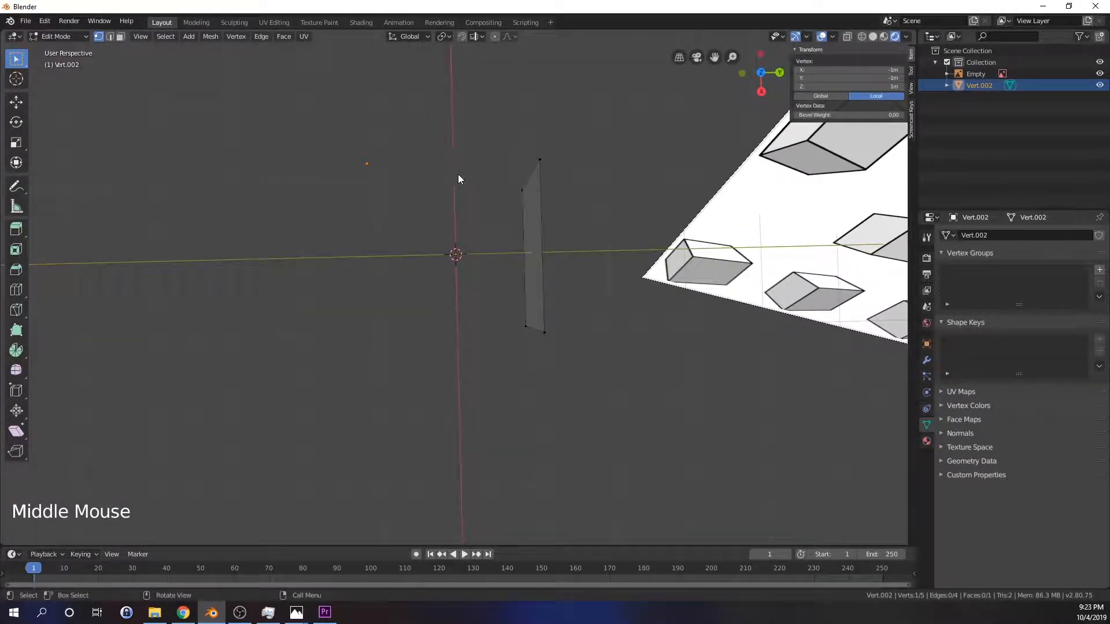
pyautogui.moveTo(435, 337); pyautogui.dragTo(444, 337, button='middle')
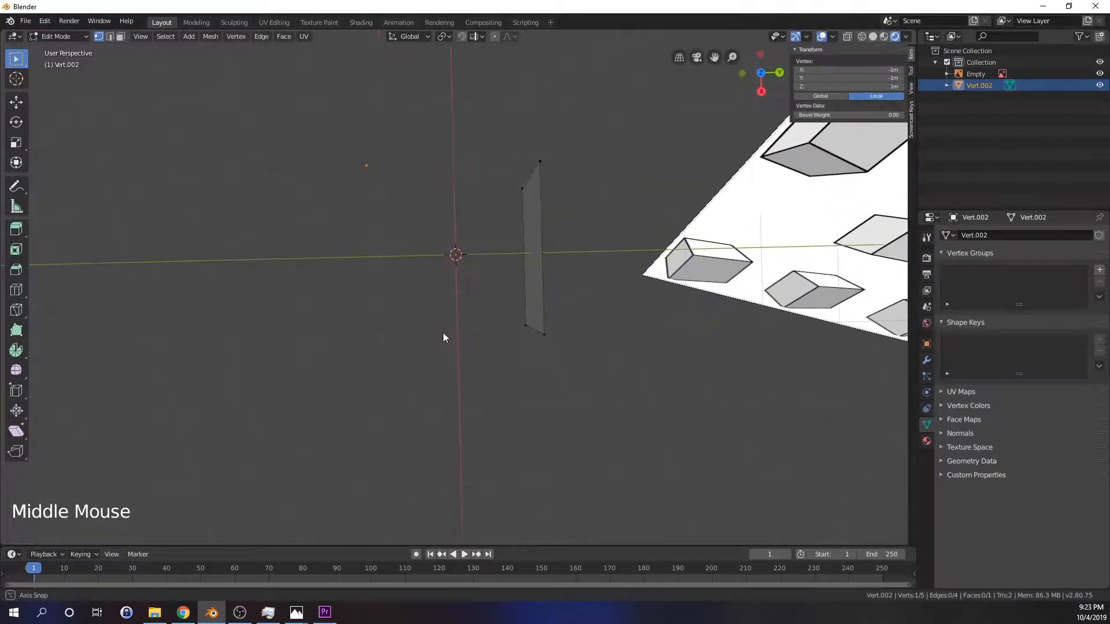
pyautogui.press('KP_5')
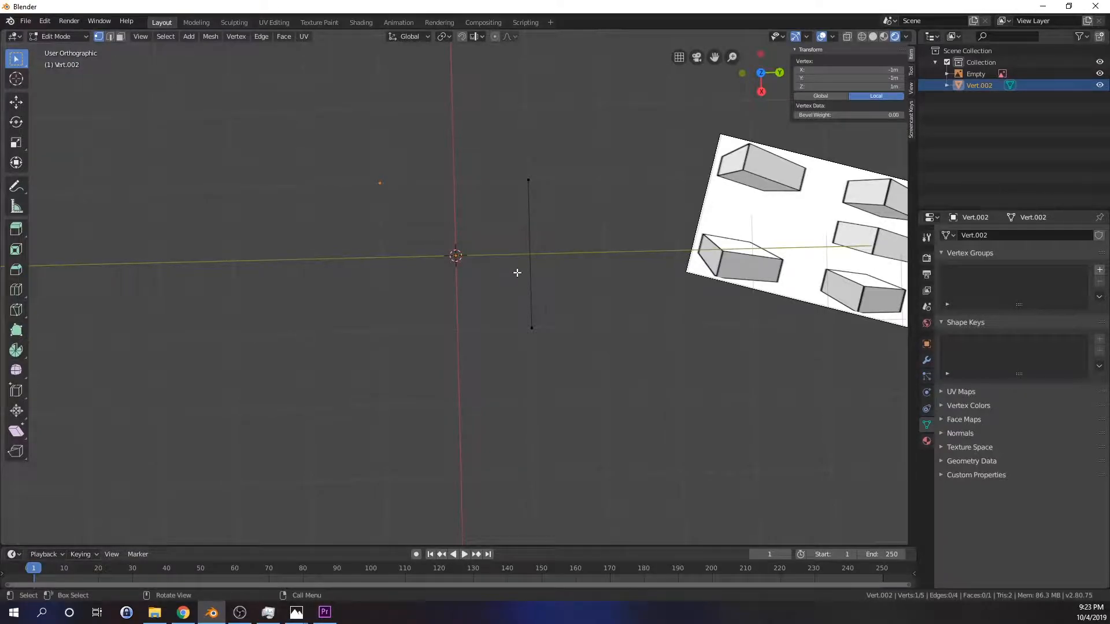
pyautogui.scroll(1, 517, 273)
pyautogui.scroll(-1, 512, 275)
pyautogui.press('KP_5')
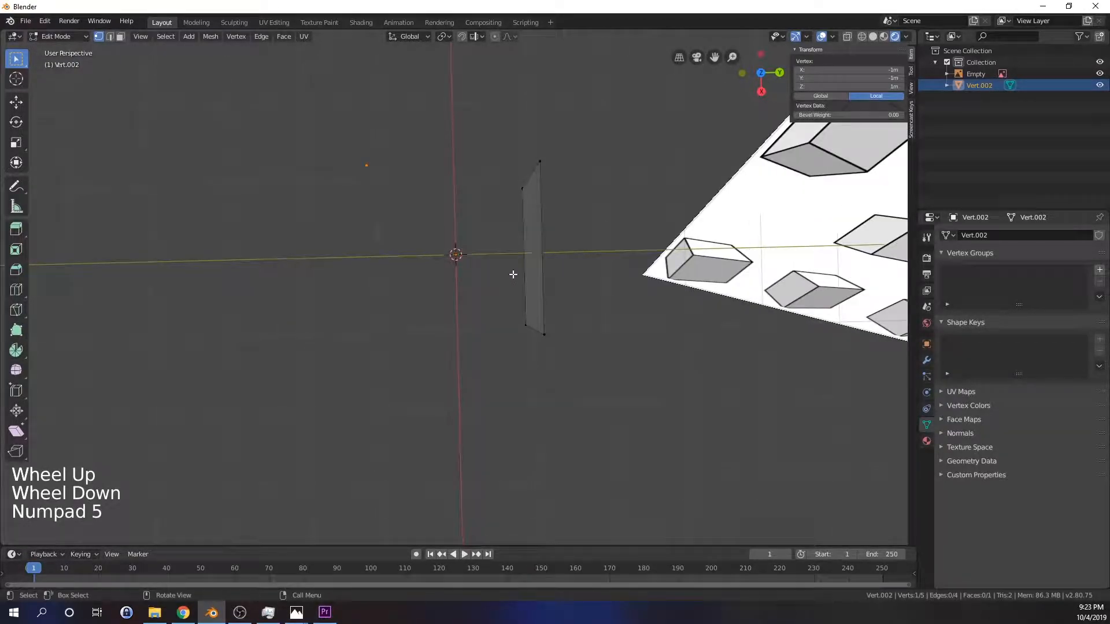
pyautogui.press('KP_5')
pyautogui.moveTo(495, 280); pyautogui.dragTo(437, 276, button='middle')
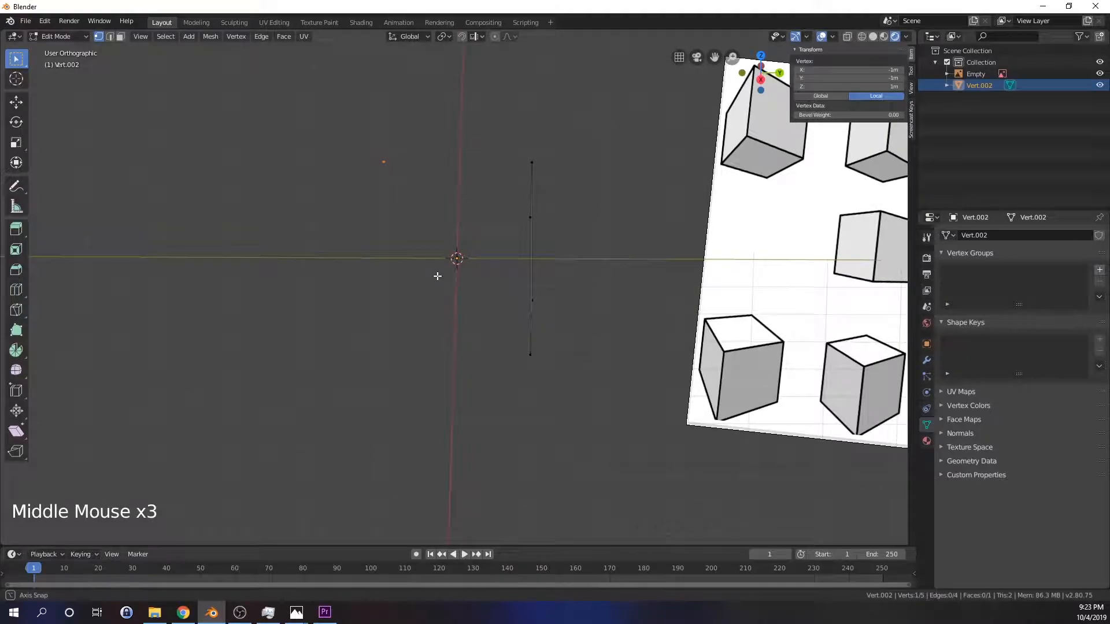
# Step: Add a sixth single vertex at the origin and set its local X coordinate to -1 m
pyautogui.hotkey('shift', 'a')
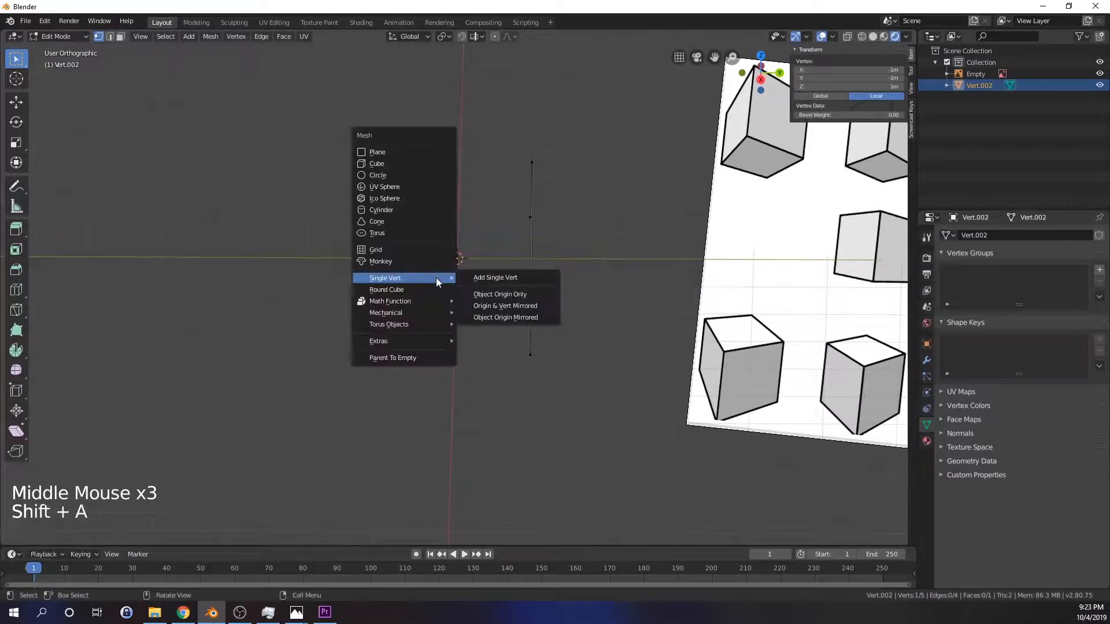
pyautogui.click(496, 277)
pyautogui.click(837, 70)
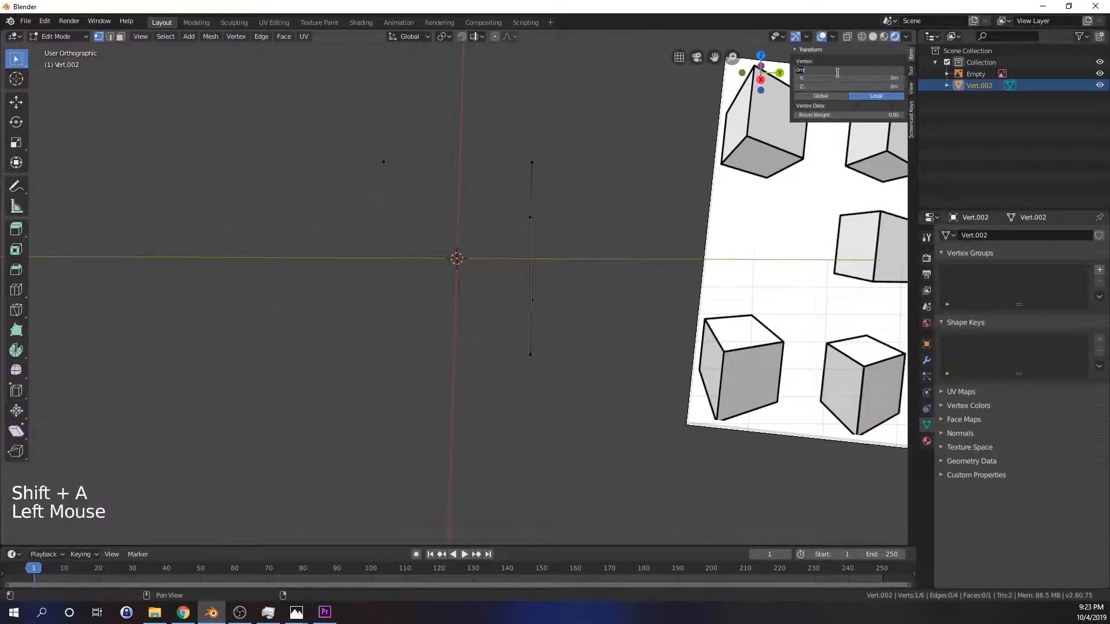
pyautogui.write('-1')
pyautogui.press('Return')
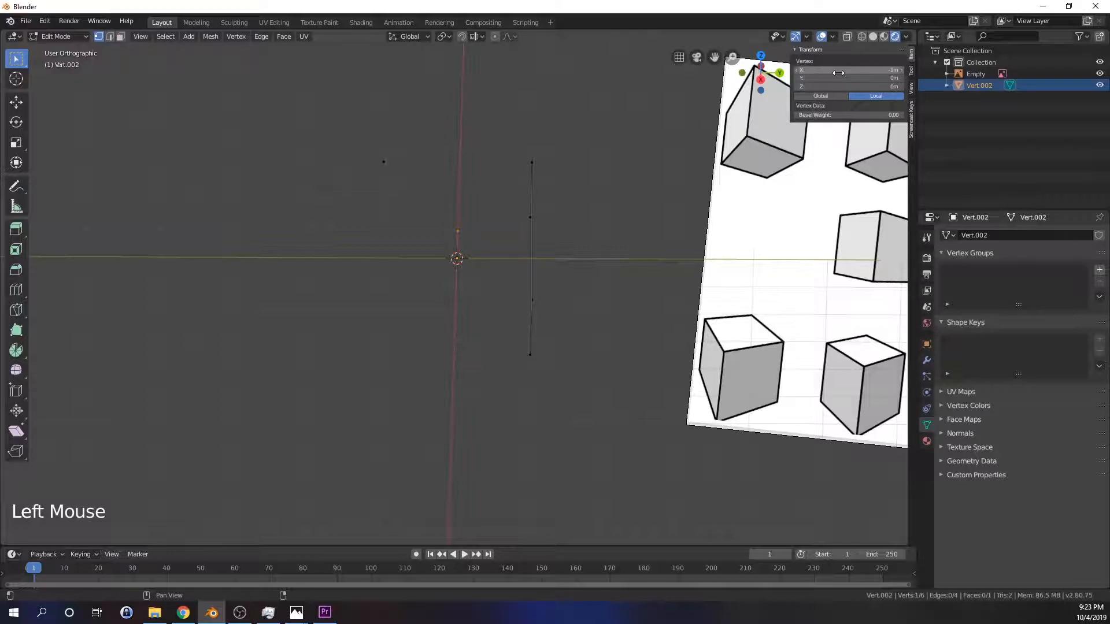
pyautogui.moveTo(505, 322); pyautogui.dragTo(511, 287, button='middle')
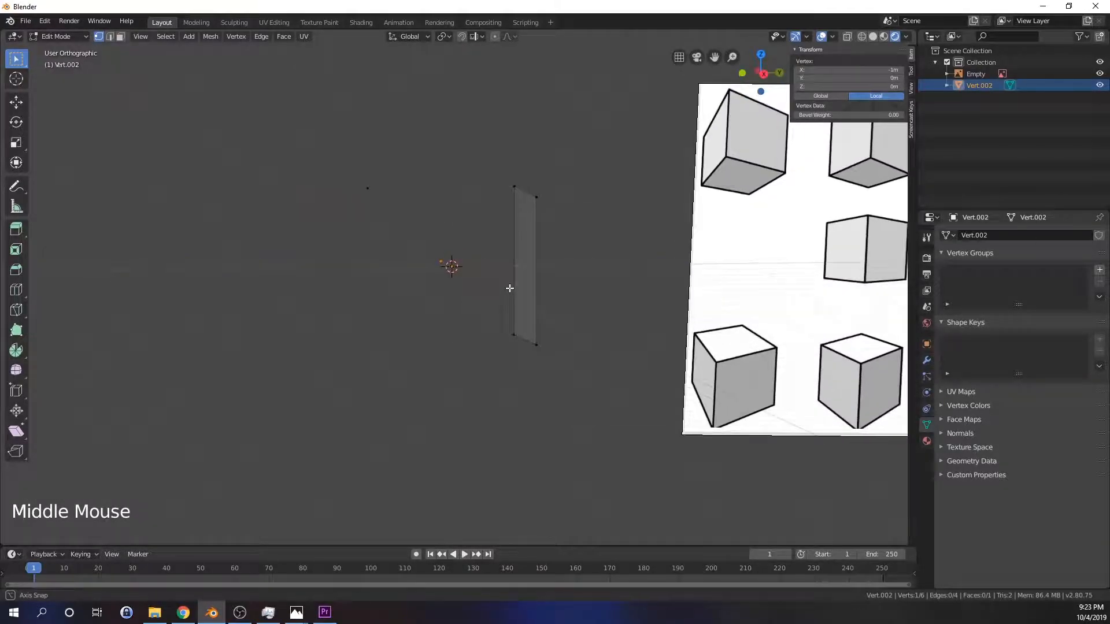
pyautogui.click(860, 86)
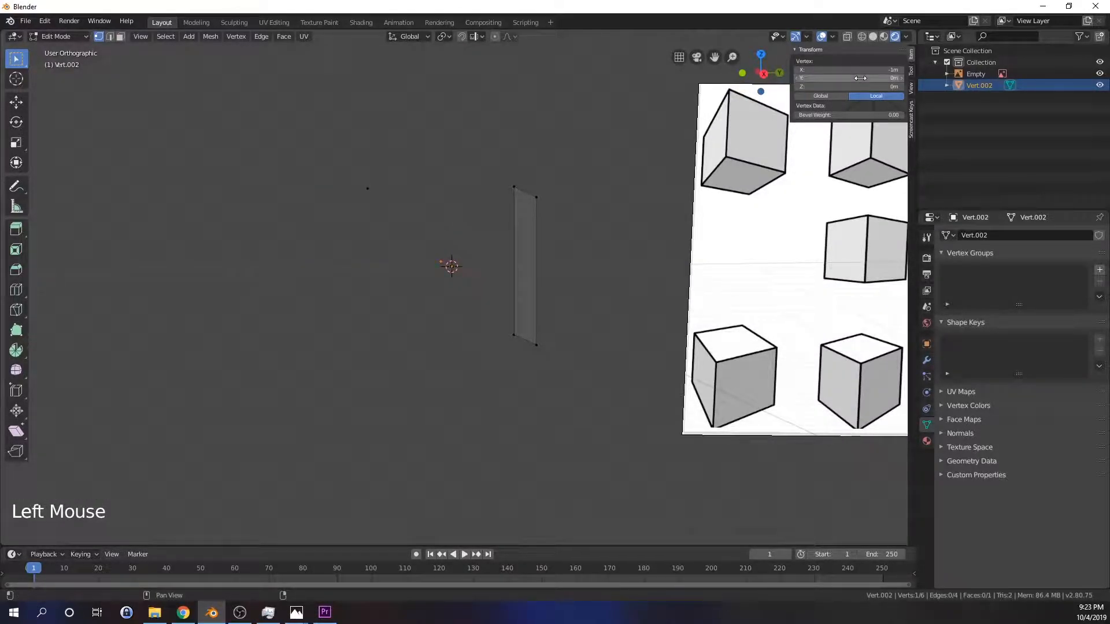
pyautogui.press('KP_1')
pyautogui.press('KP_Enter')
pyautogui.moveTo(651, 347); pyautogui.dragTo(538, 324, button='middle')
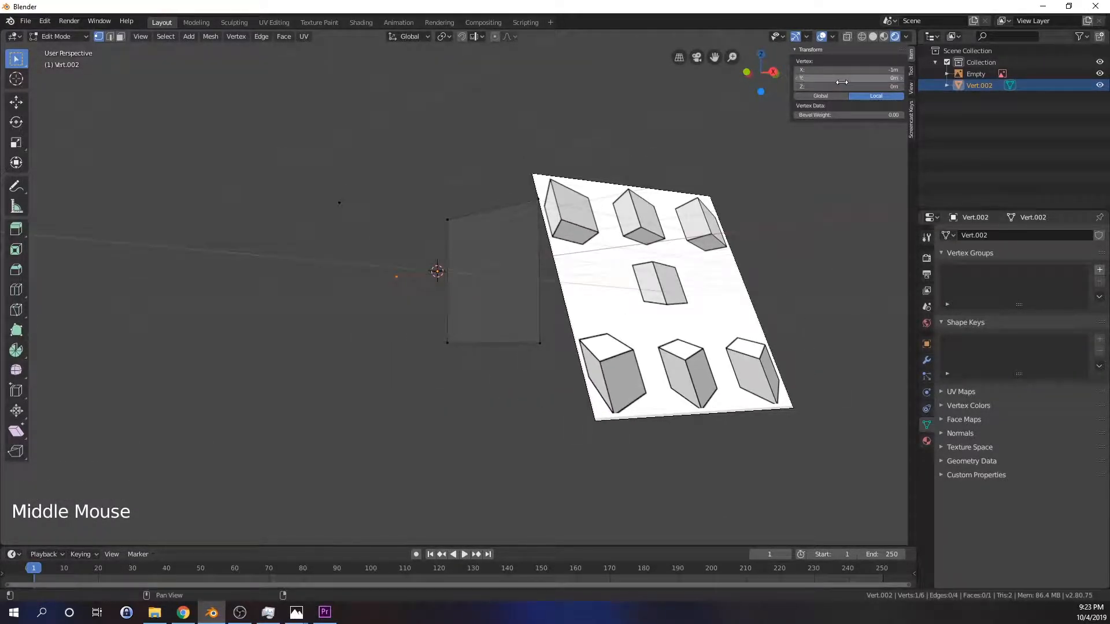
# Step: Set the sixth vertex's local Y and Z coordinates to -1 m
pyautogui.click(841, 82)
pyautogui.write('1')
pyautogui.press('Return')
pyautogui.click(840, 81)
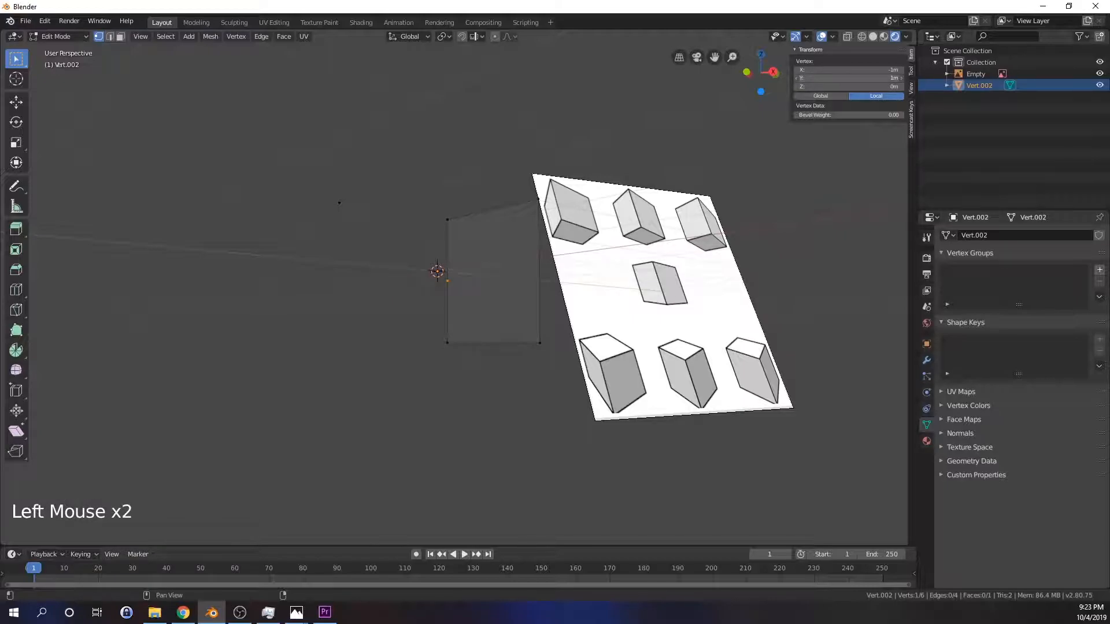
pyautogui.write('-1')
pyautogui.press('Return')
pyautogui.click(834, 86)
pyautogui.press('Return')
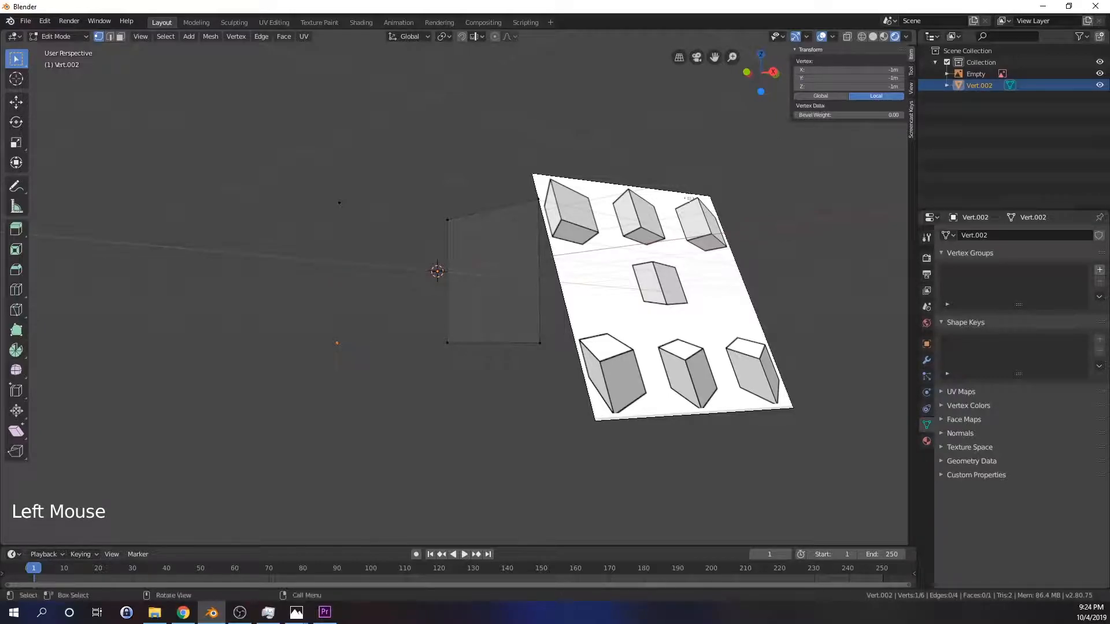
# Step: Join the fifth and sixth vertices with a vertical edge
pyautogui.scroll(-2, 473, 324)
pyautogui.moveTo(473, 324); pyautogui.dragTo(518, 354, button='middle')
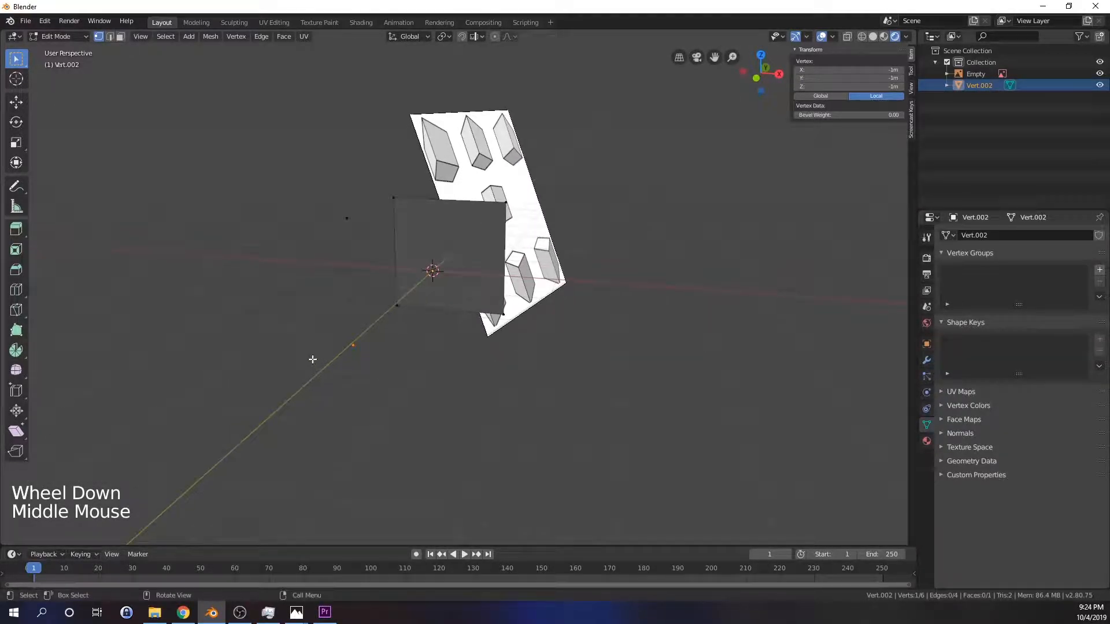
pyautogui.keyDown('shift'); pyautogui.click(347, 218); pyautogui.keyUp('shift')
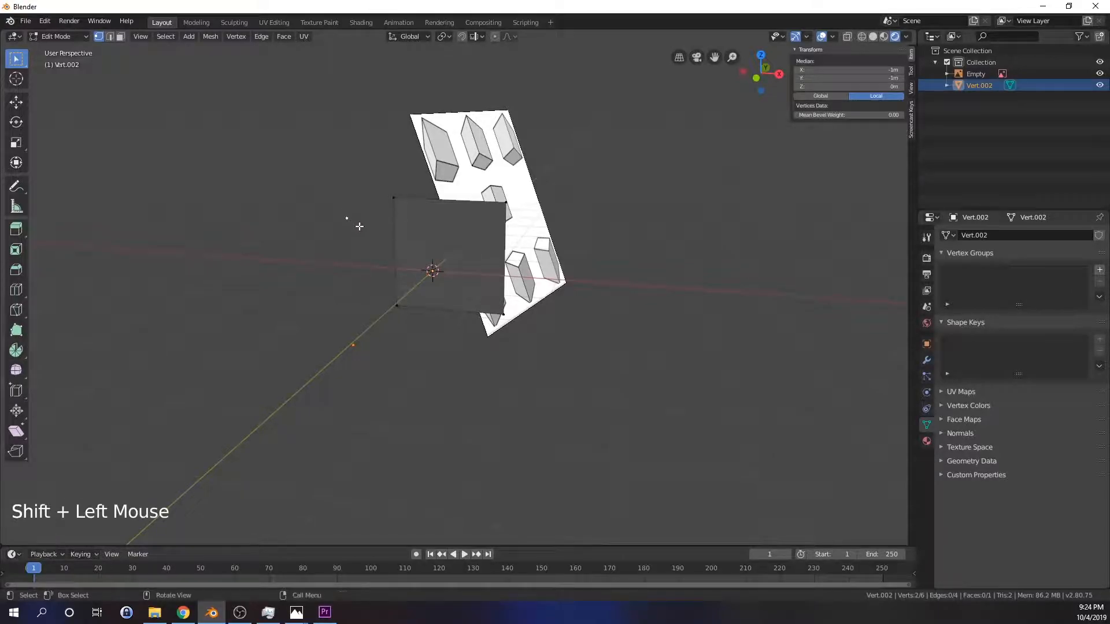
pyautogui.press('f')
# Step: Join the fifth and sixth vertices to the adjacent upper and lower corners of the existing face with edges
pyautogui.moveTo(376, 293); pyautogui.dragTo(358, 219, button='middle')
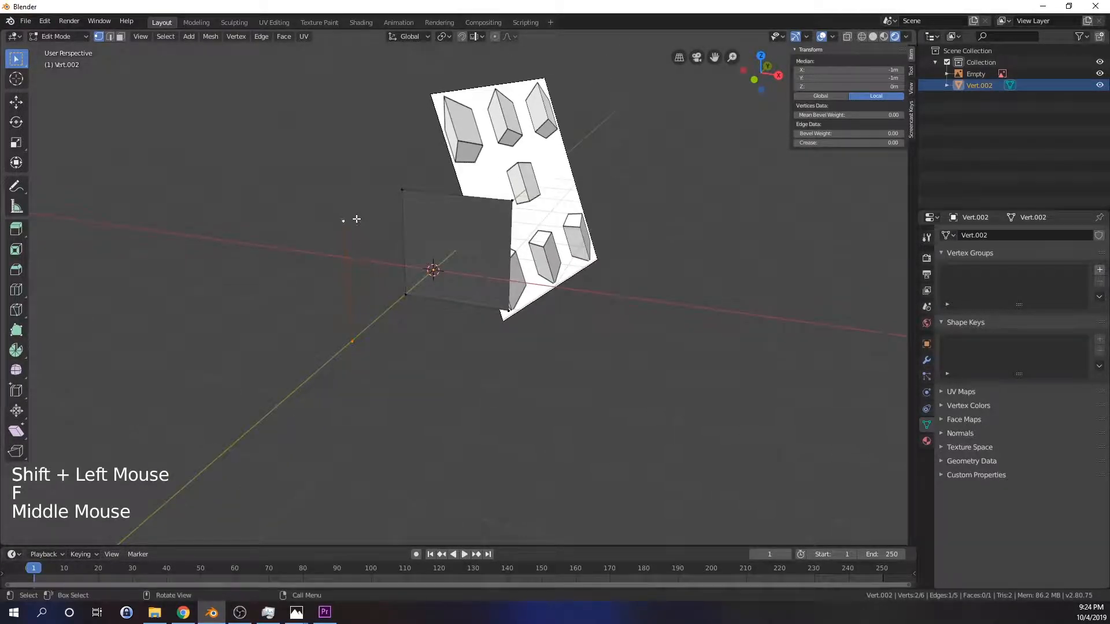
pyautogui.click(343, 220)
pyautogui.keyDown('shift'); pyautogui.click(402, 190); pyautogui.keyUp('shift')
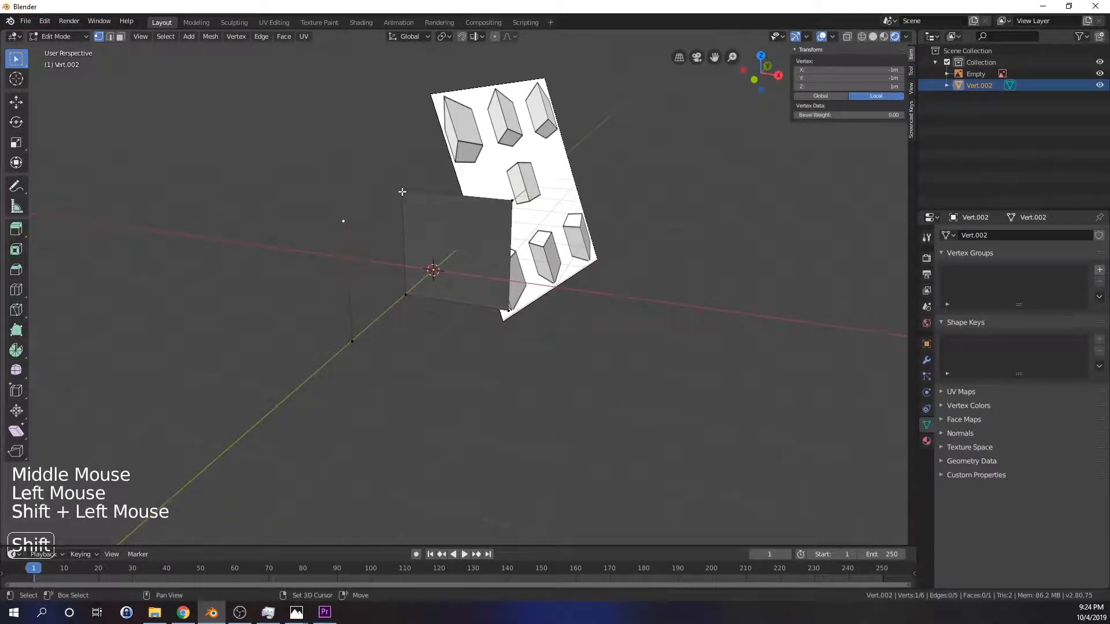
pyautogui.press('f')
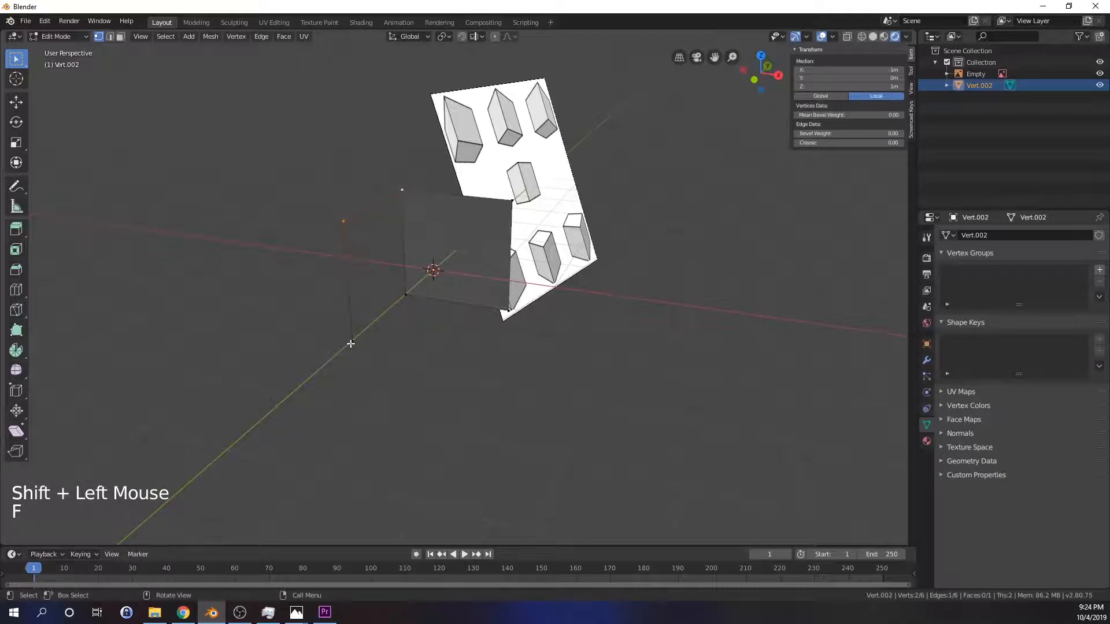
pyautogui.click(350, 343)
pyautogui.keyDown('shift'); pyautogui.click(407, 298); pyautogui.keyUp('shift')
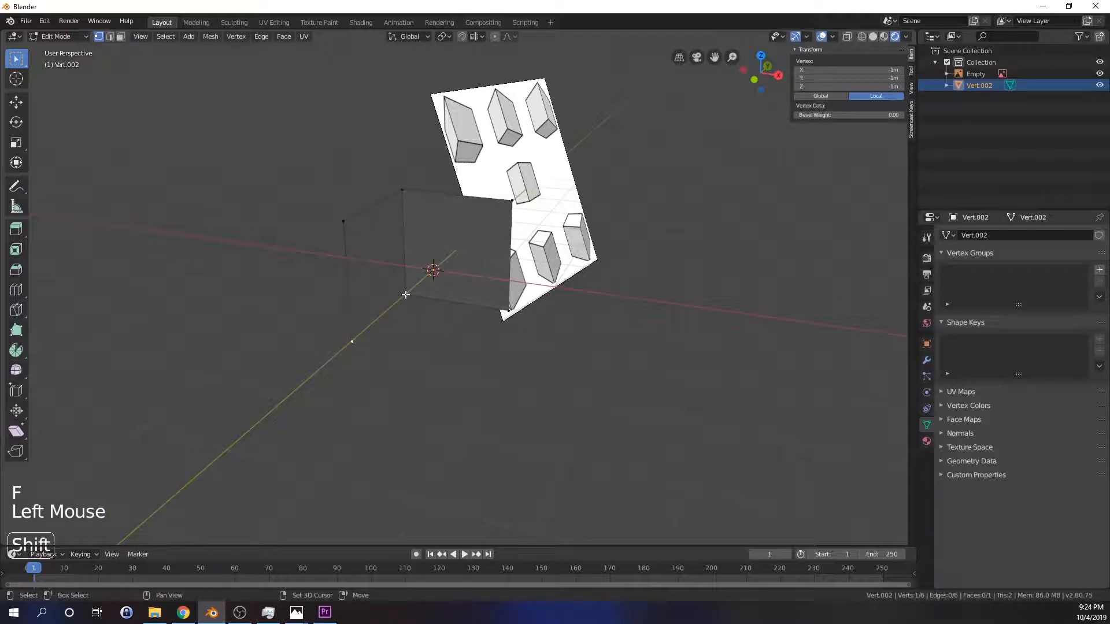
pyautogui.press('f')
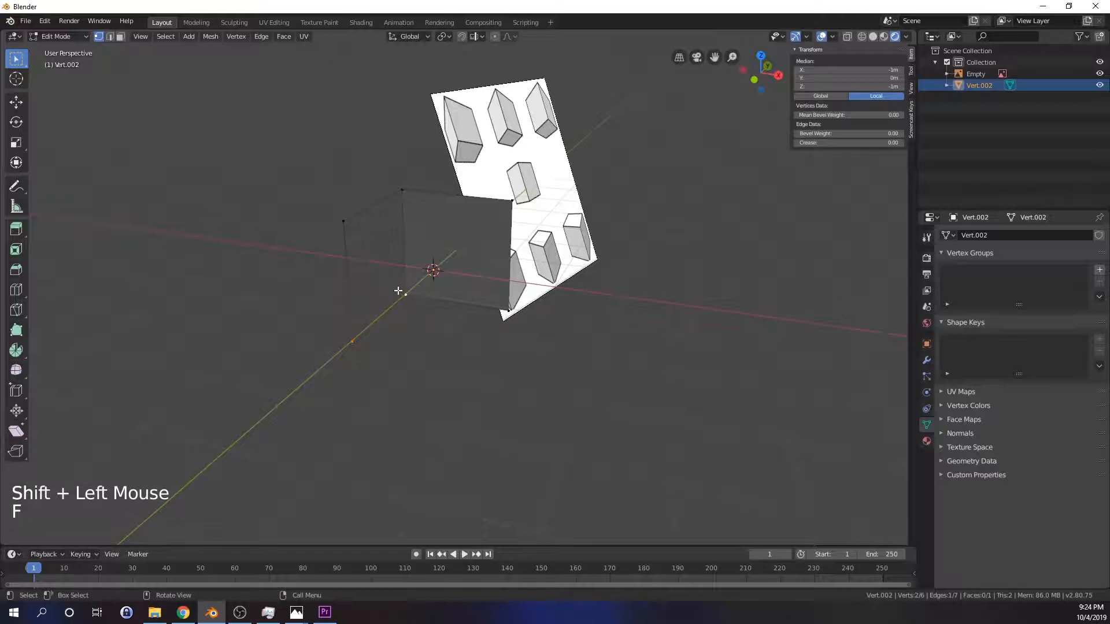
# Step: Fill a face between the four vertices at X -1 m
pyautogui.keyDown('shift'); pyautogui.click(401, 191); pyautogui.keyUp('shift')
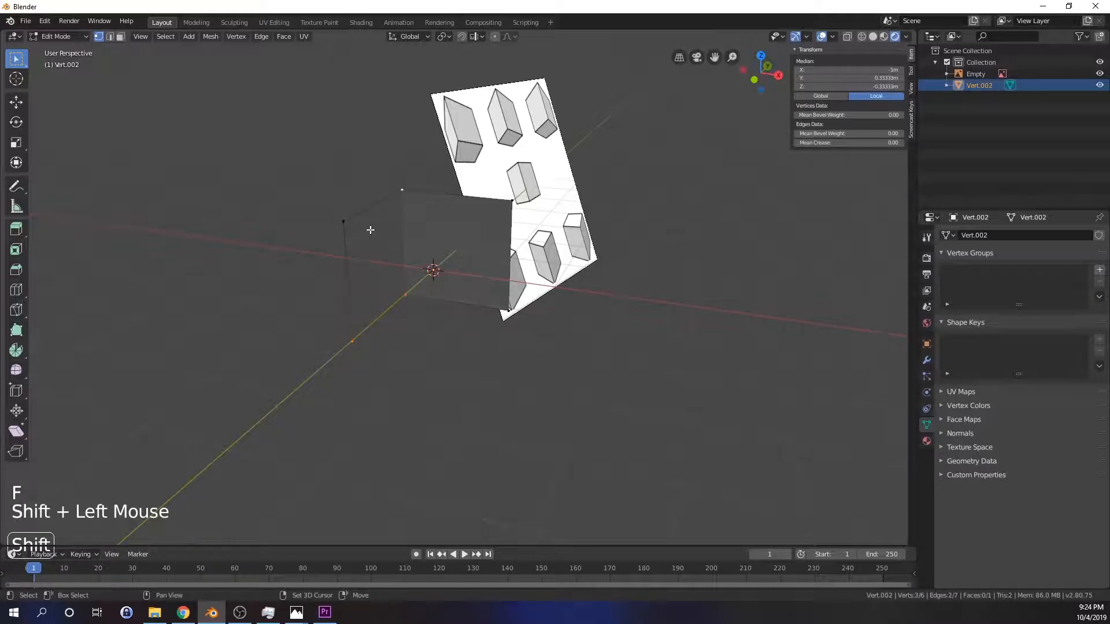
pyautogui.keyDown('shift'); pyautogui.click(343, 222); pyautogui.keyUp('shift')
pyautogui.press('f')
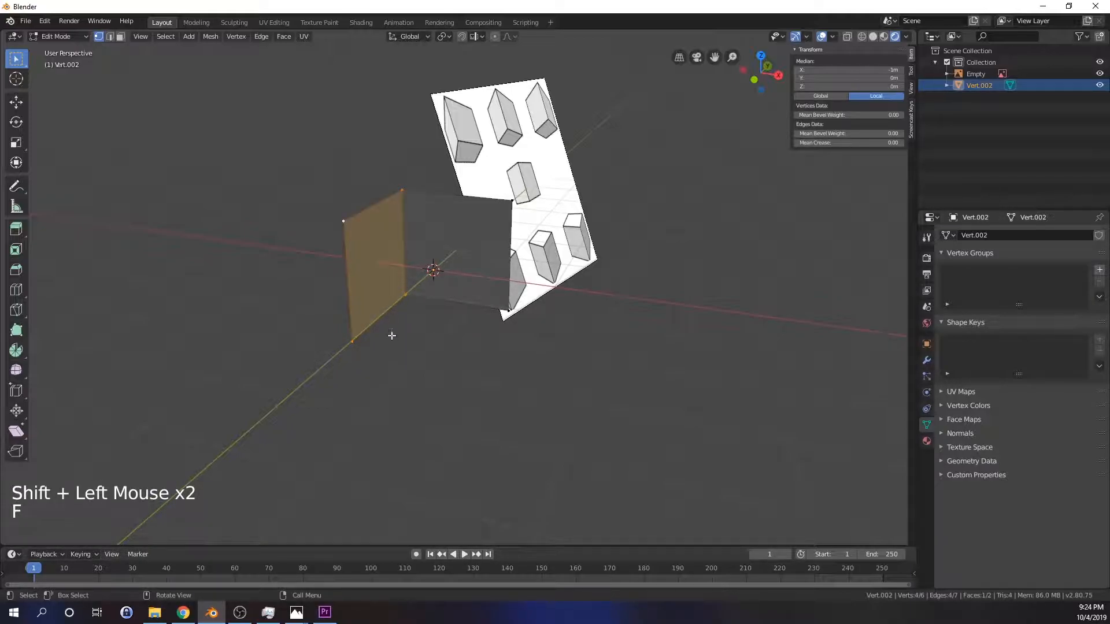
# Step: Add a seventh single vertex to the mesh at the origin
pyautogui.moveTo(392, 333); pyautogui.dragTo(400, 355, button='middle')
pyautogui.moveTo(523, 310)
pyautogui.mouseDown(button='middle')
pyautogui.moveTo(505, 355)
pyautogui.moveTo(508, 391)
pyautogui.moveTo(468, 314)
pyautogui.moveTo(543, 317)
pyautogui.mouseUp(button='middle')
pyautogui.moveTo(656, 354); pyautogui.dragTo(664, 357, button='middle')
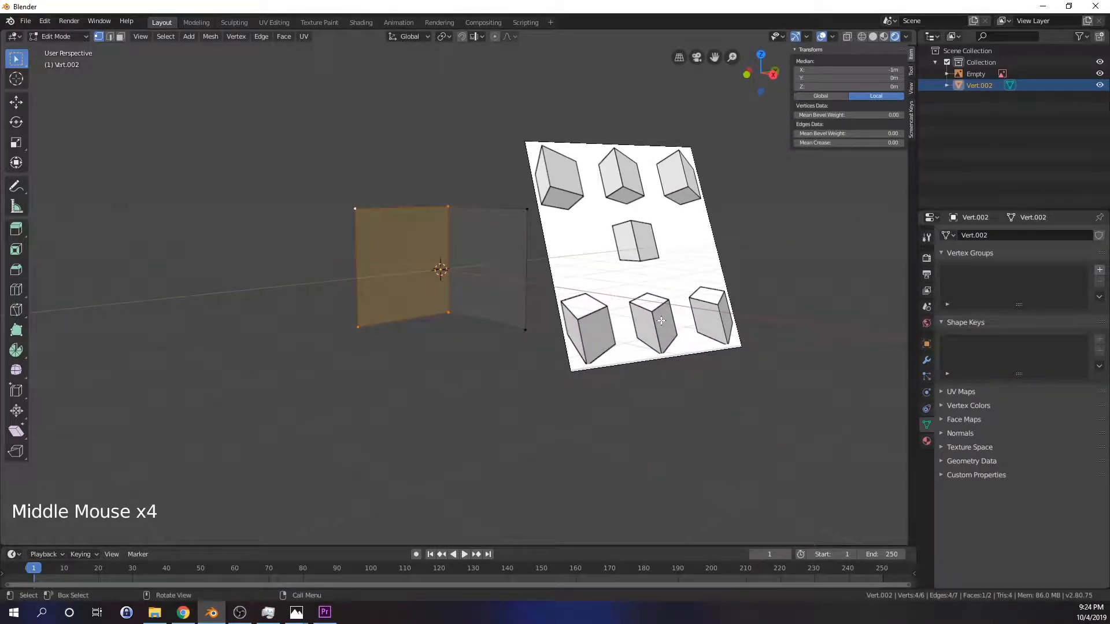
pyautogui.moveTo(420, 289); pyautogui.dragTo(434, 312, button='middle')
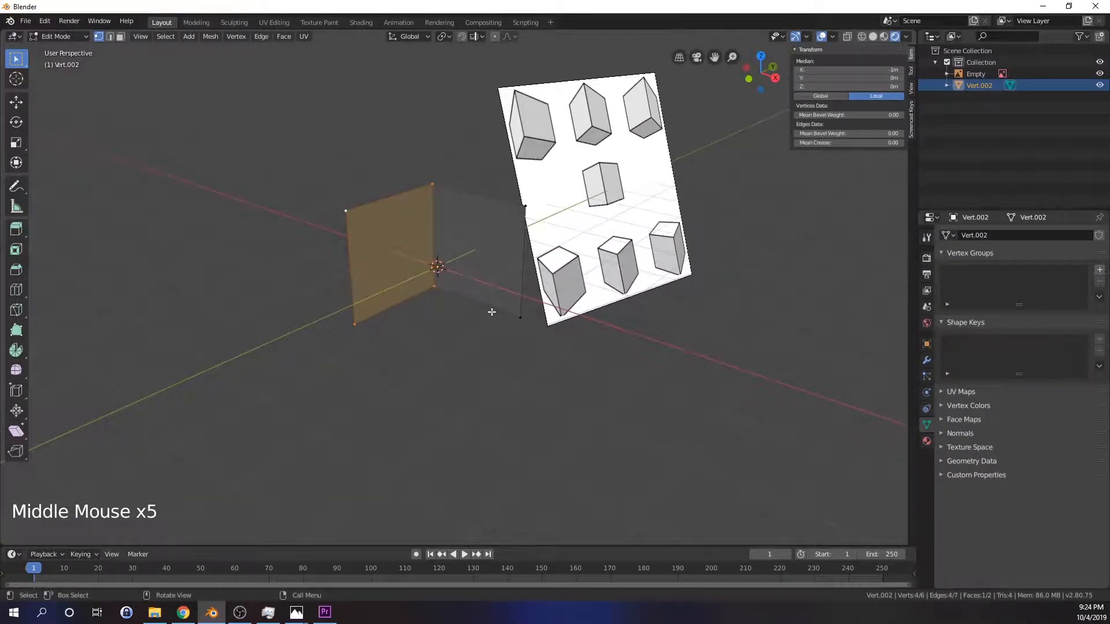
pyautogui.click(497, 344)
pyautogui.hotkey('shift', 'a')
pyautogui.moveTo(497, 344)
pyautogui.click(535, 344)
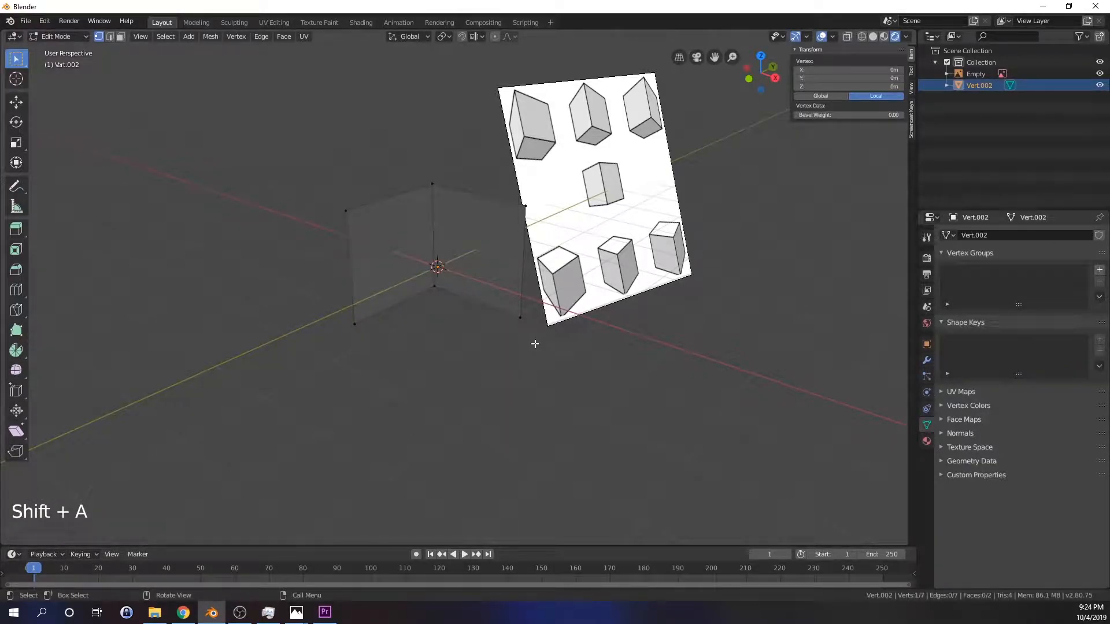
# Step: Set the seventh vertex's local coordinates to X 1 m, Y -1 m and Z 1 m
pyautogui.click(867, 70)
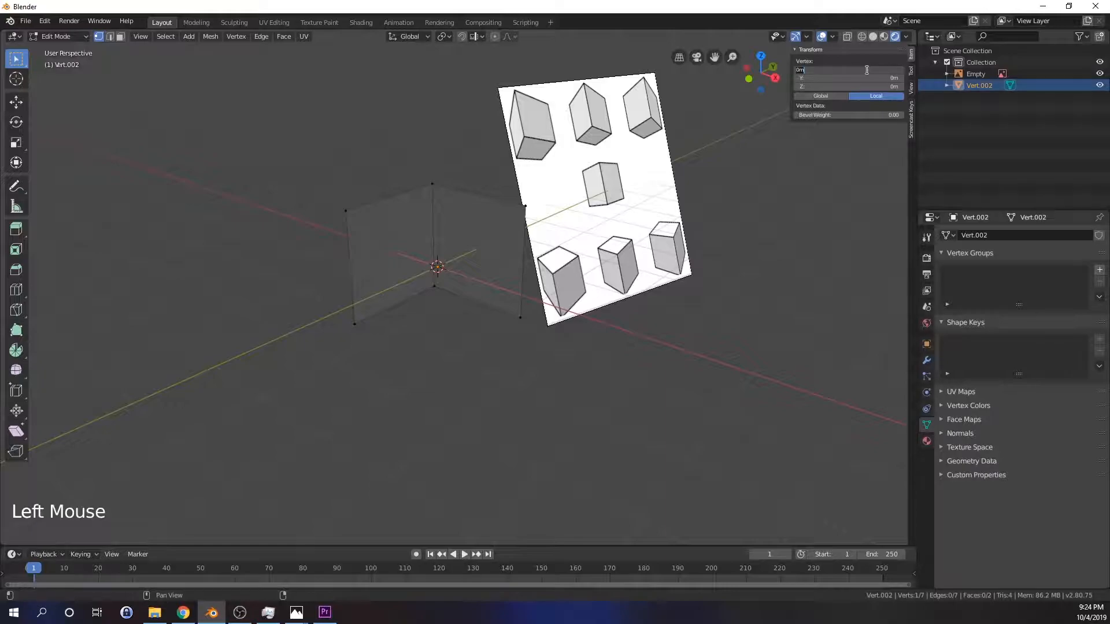
pyautogui.write('1')
pyautogui.press('Return')
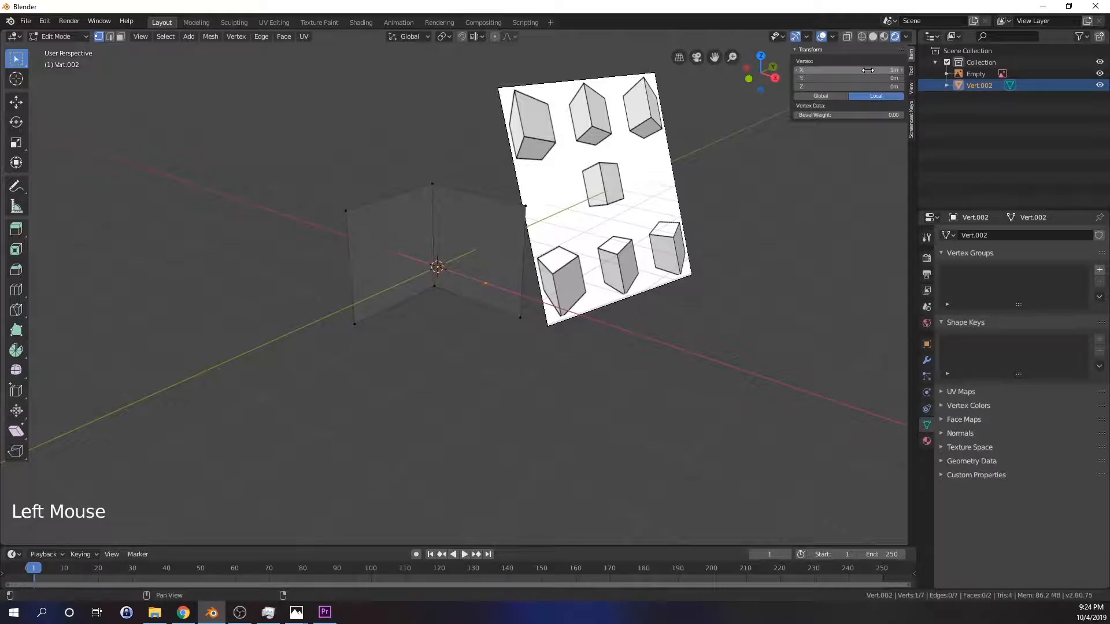
pyautogui.click(859, 81)
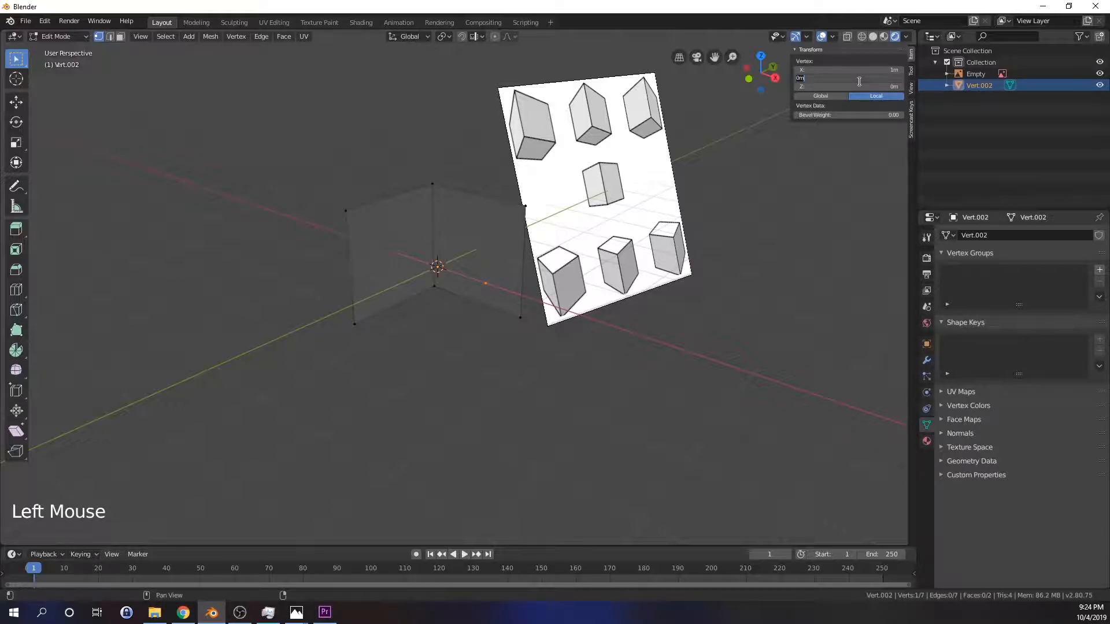
pyautogui.write('-1')
pyautogui.press('Return')
pyautogui.click(858, 87)
pyautogui.write('1')
pyautogui.press('Return')
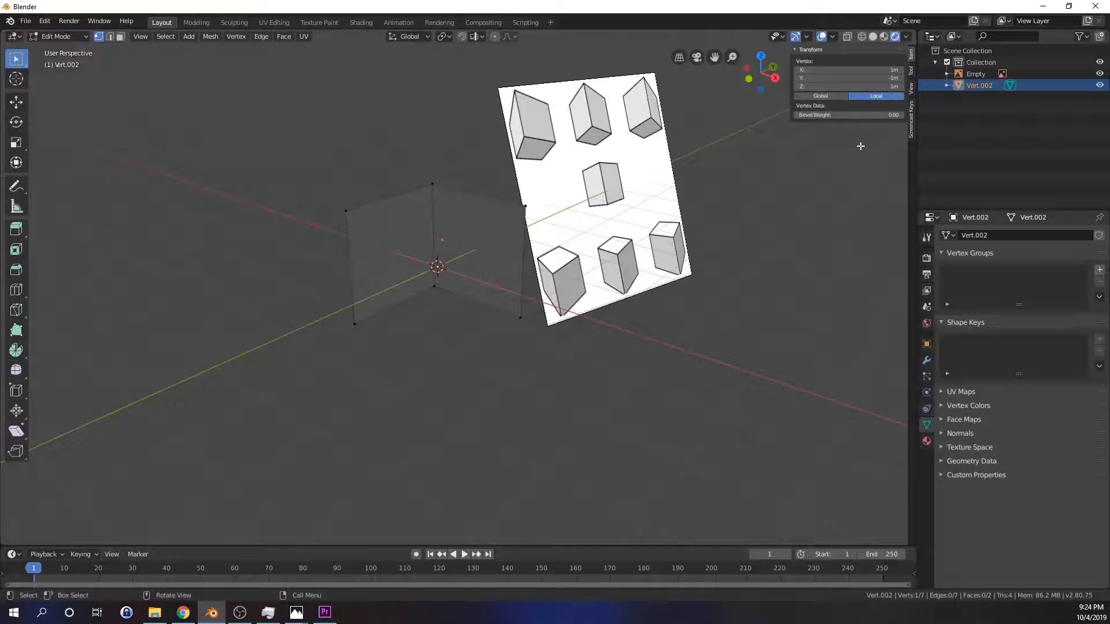
# Step: Add an eighth single vertex at the origin and set its local X coordinate to 1 m
pyautogui.click(429, 346)
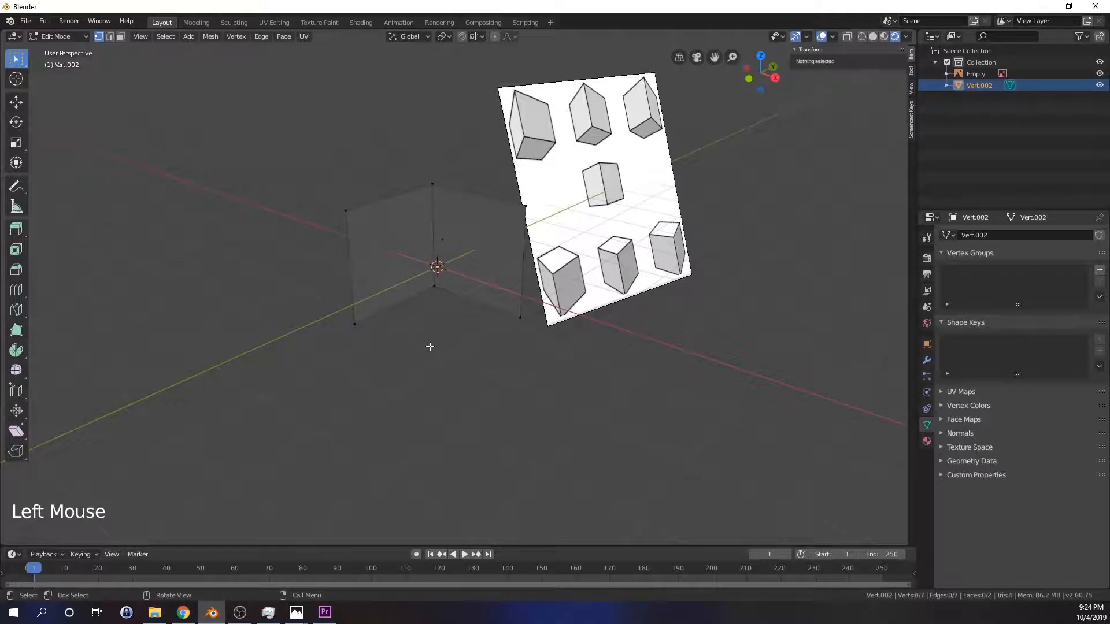
pyautogui.hotkey('shift', 'a')
pyautogui.moveTo(429, 346)
pyautogui.click(466, 348)
pyautogui.click(886, 70)
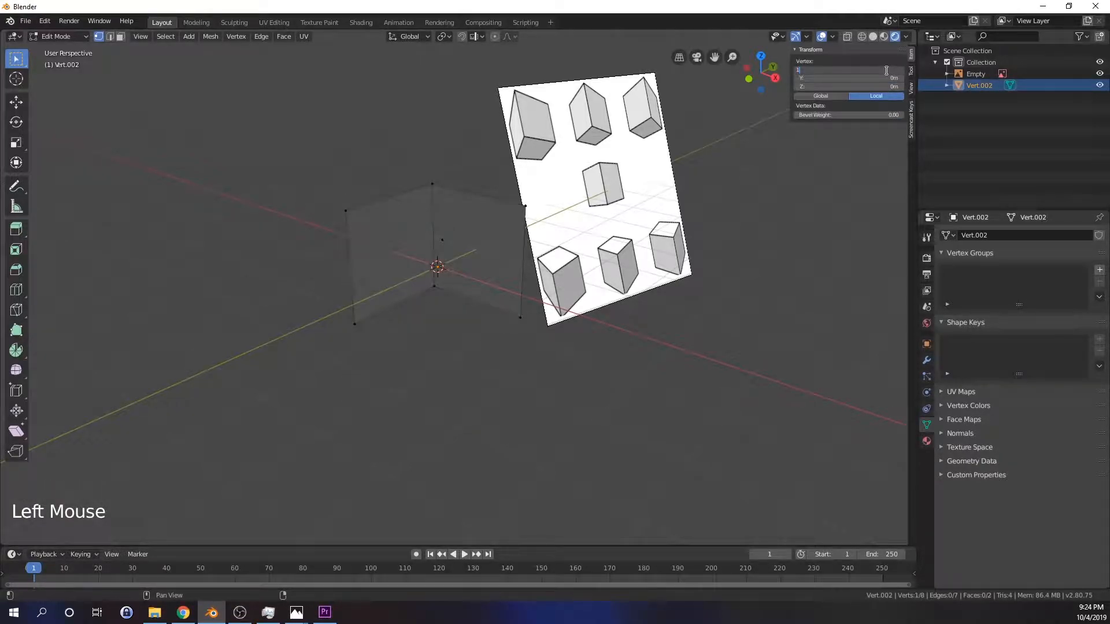
pyautogui.press('Return')
pyautogui.press('Tab')
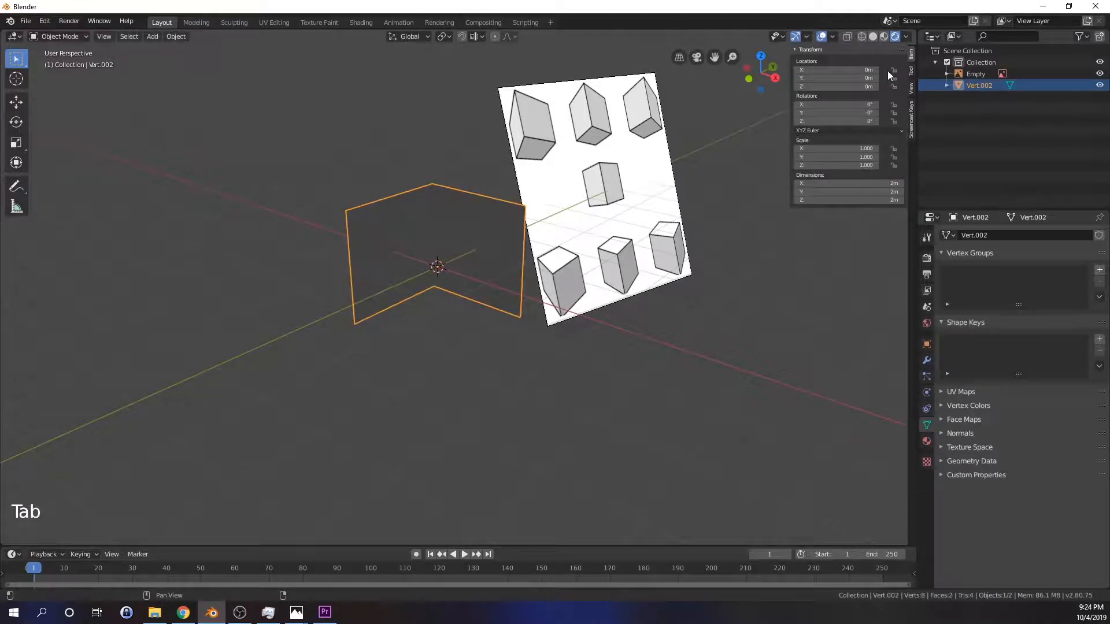
pyautogui.click(493, 331)
pyautogui.hotkey('ctrl', 'z')
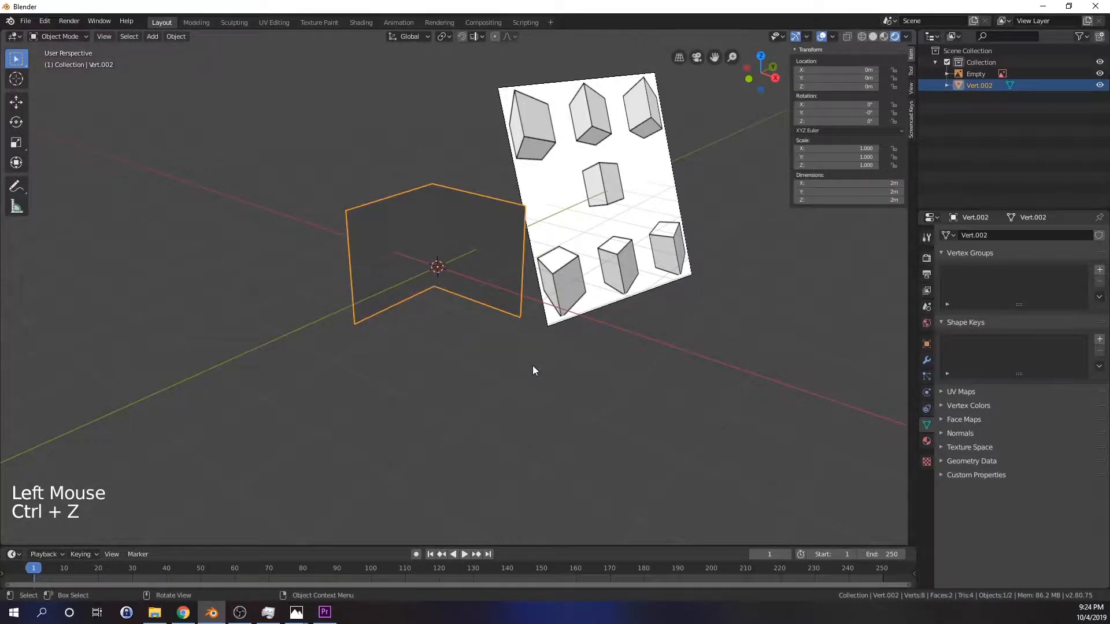
pyautogui.press('Tab')
# Step: Set the eighth vertex's local Y and Z coordinates to -1 m
pyautogui.click(486, 283)
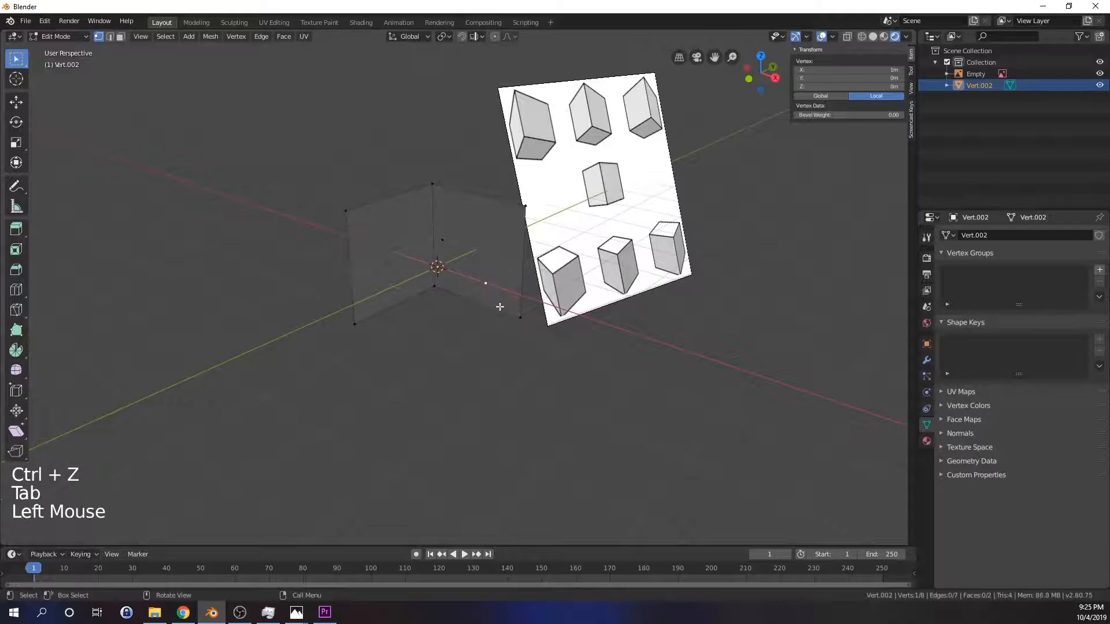
pyautogui.doubleClick(881, 77)
pyautogui.write('-1')
pyautogui.press('Return')
pyautogui.click(875, 86)
pyautogui.write('-1')
pyautogui.press('Return')
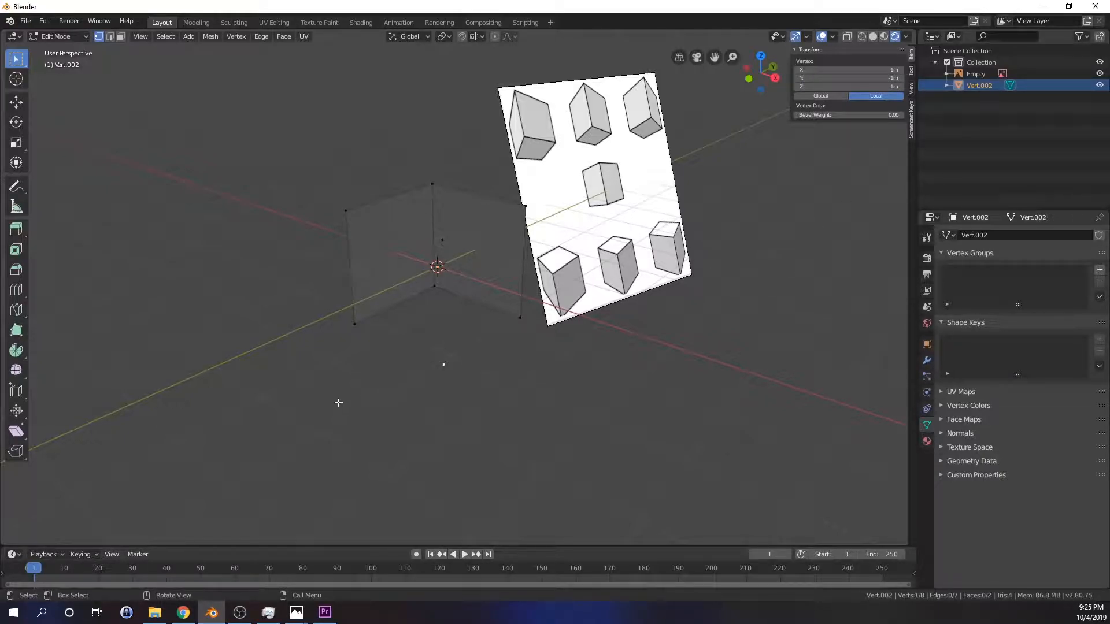
# Step: Join the sixth and eighth vertices with an edge along the cube's underside, then clear the selection
pyautogui.click(354, 324)
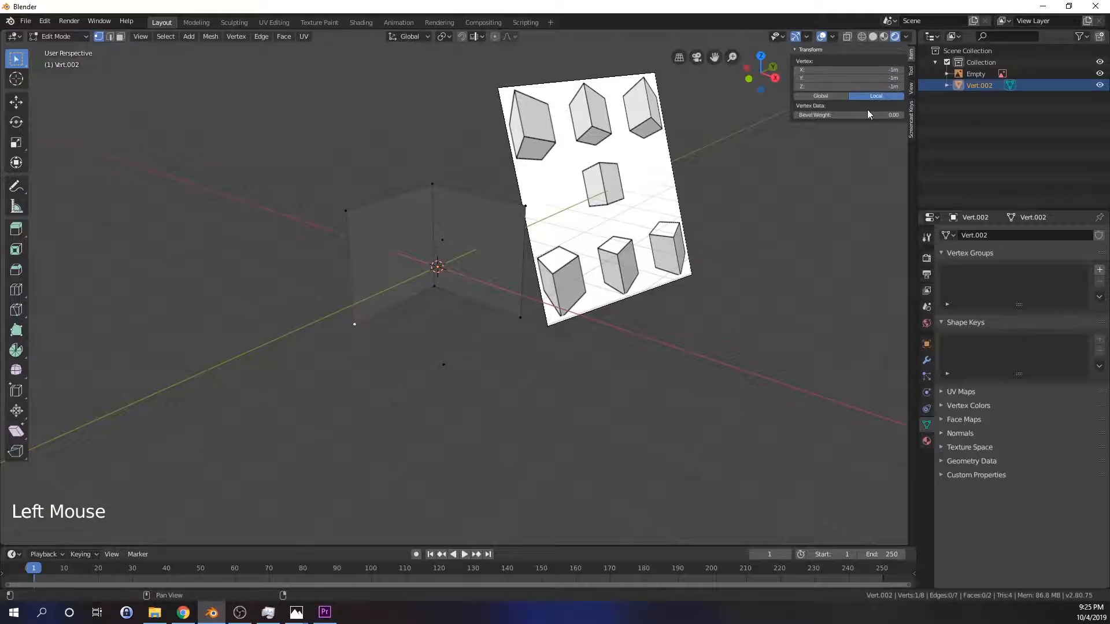
pyautogui.moveTo(683, 324); pyautogui.dragTo(436, 354, button='middle')
pyautogui.moveTo(519, 369); pyautogui.dragTo(459, 346, button='middle')
pyautogui.keyDown('shift'); pyautogui.click(465, 346); pyautogui.keyUp('shift')
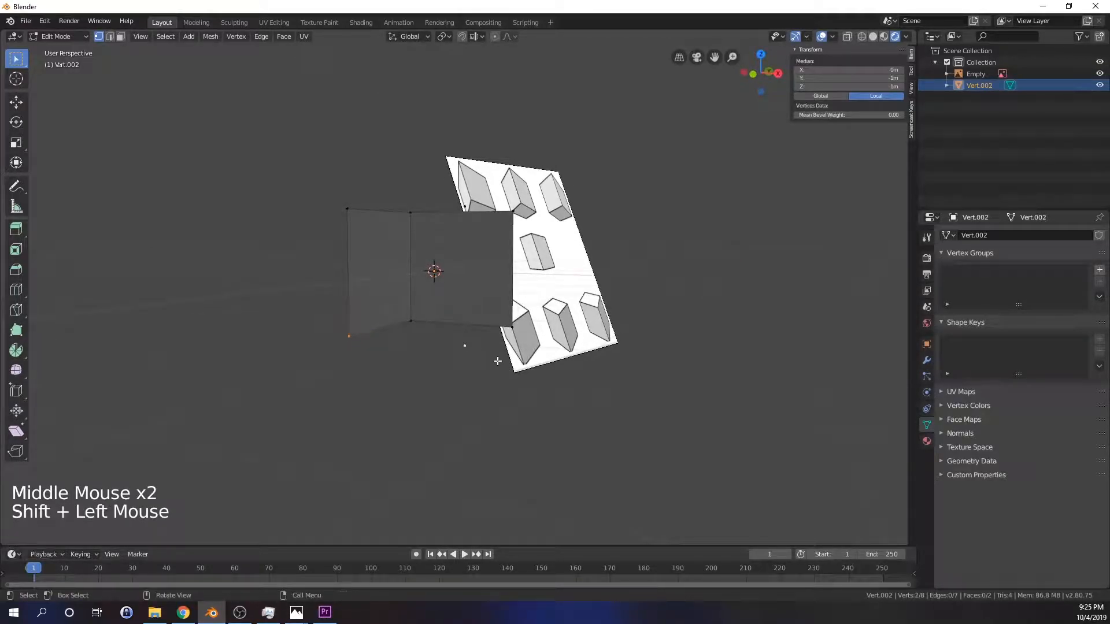
pyautogui.press('f')
pyautogui.click(483, 362)
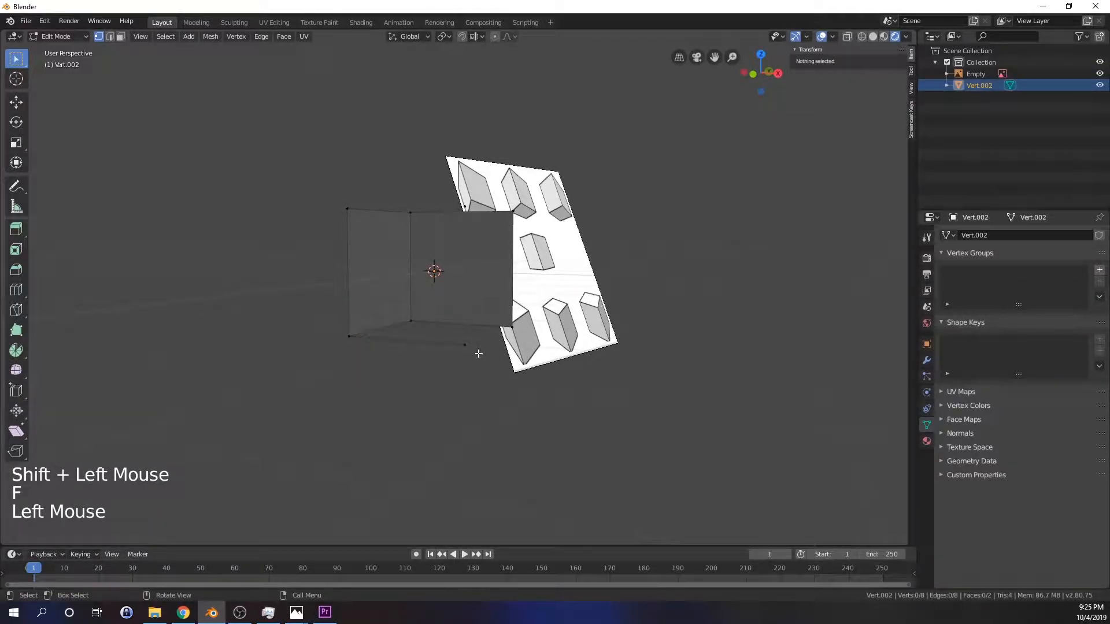
# Step: Join the seventh and eighth vertices with a vertical edge
pyautogui.click(463, 346)
pyautogui.moveTo(462, 346); pyautogui.dragTo(455, 249, button='middle')
pyautogui.keyDown('shift'); pyautogui.click(454, 243); pyautogui.keyUp('shift')
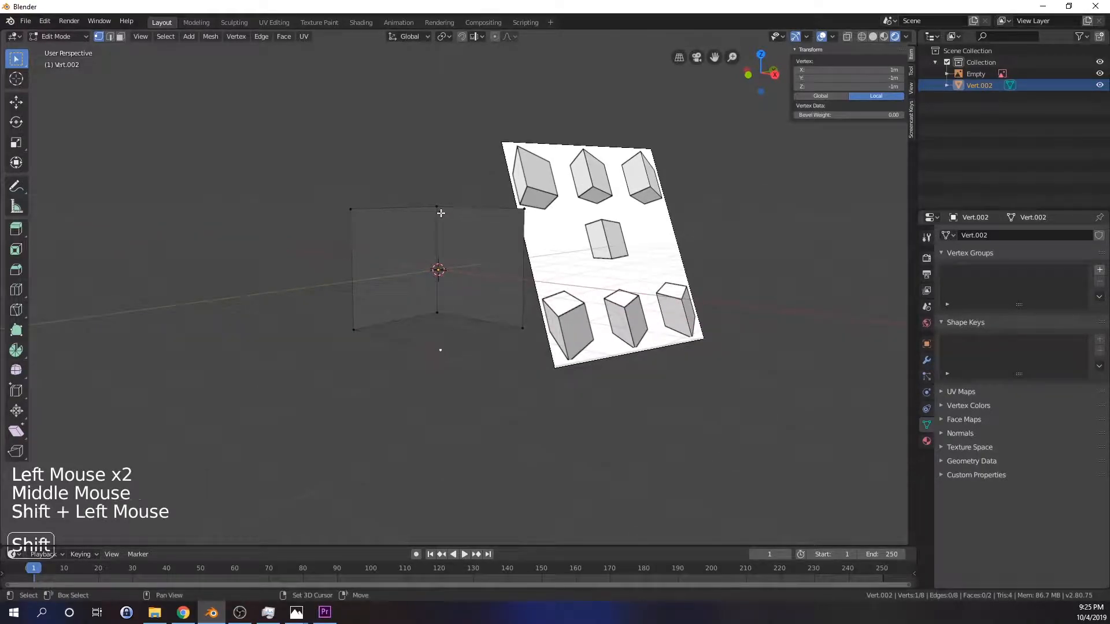
pyautogui.press('f')
# Step: Join the seventh vertex to the fifth vertex with an upper edge
pyautogui.moveTo(470, 312); pyautogui.dragTo(358, 210, button='middle')
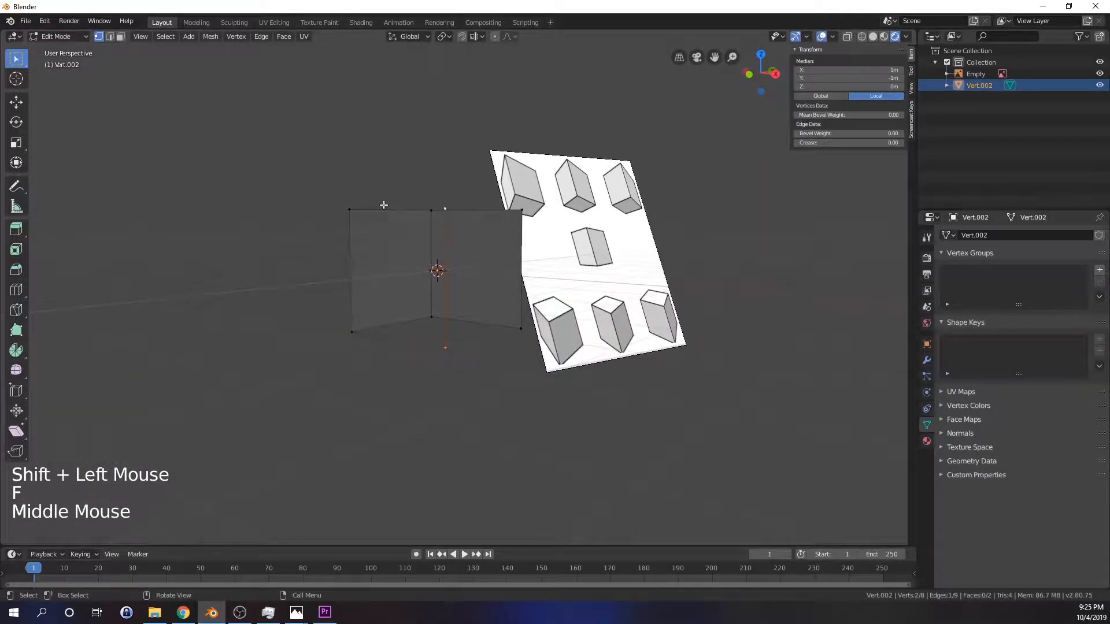
pyautogui.keyDown('shift'); pyautogui.click(351, 210); pyautogui.keyUp('shift')
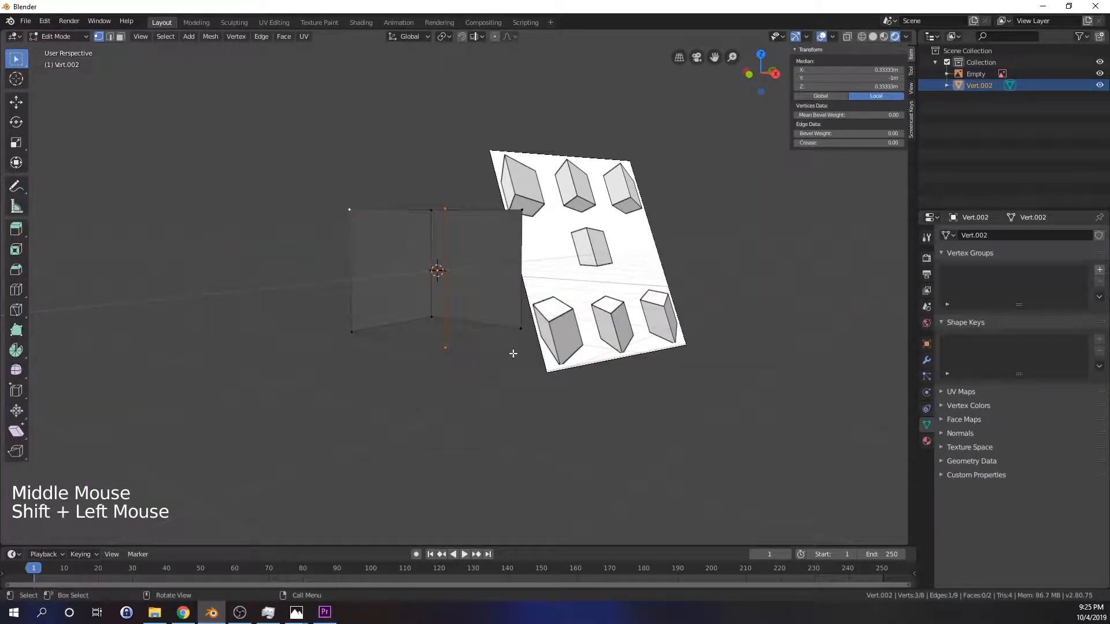
pyautogui.click(466, 265)
pyautogui.click(443, 207)
pyautogui.keyDown('shift'); pyautogui.click(351, 209); pyautogui.keyUp('shift')
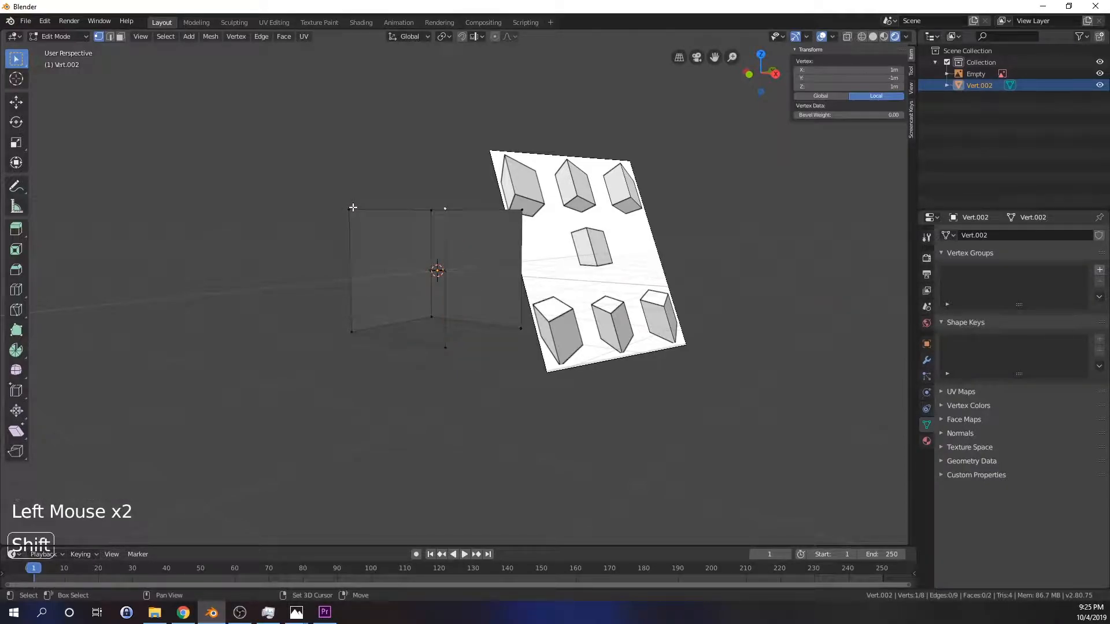
pyautogui.press('f')
# Step: Join the seventh and eighth vertices to the first face's upper and lower corners at X 1 m with edges
pyautogui.moveTo(515, 376); pyautogui.dragTo(463, 366, button='middle')
pyautogui.click(528, 206)
pyautogui.keyDown('shift'); pyautogui.click(404, 211); pyautogui.keyUp('shift')
pyautogui.press('f')
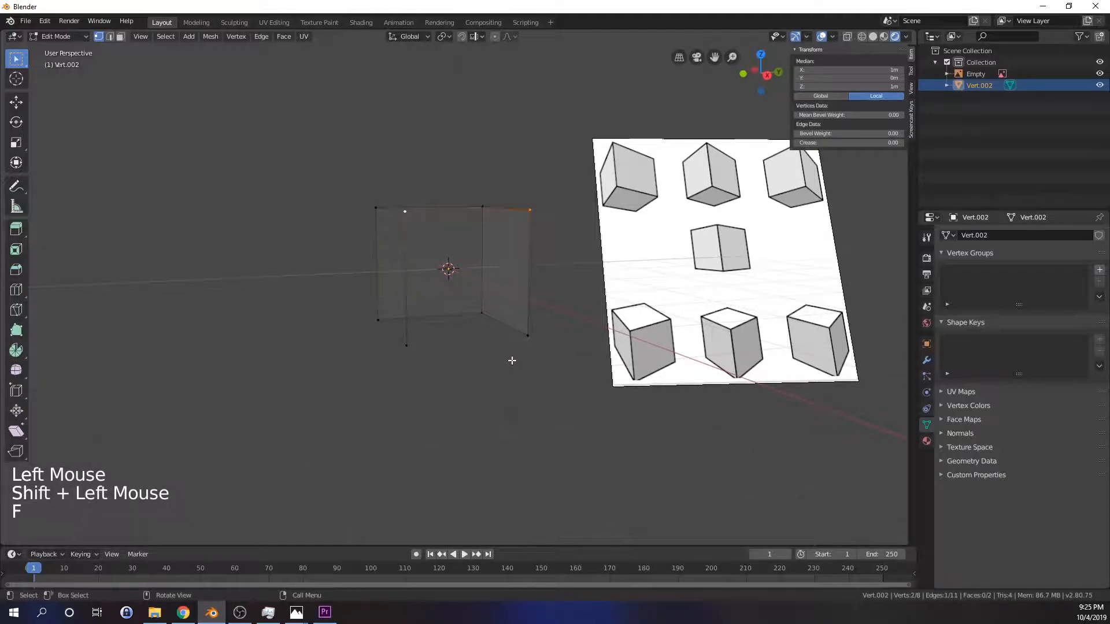
pyautogui.moveTo(513, 361); pyautogui.dragTo(508, 347, button='middle')
pyautogui.click(528, 335)
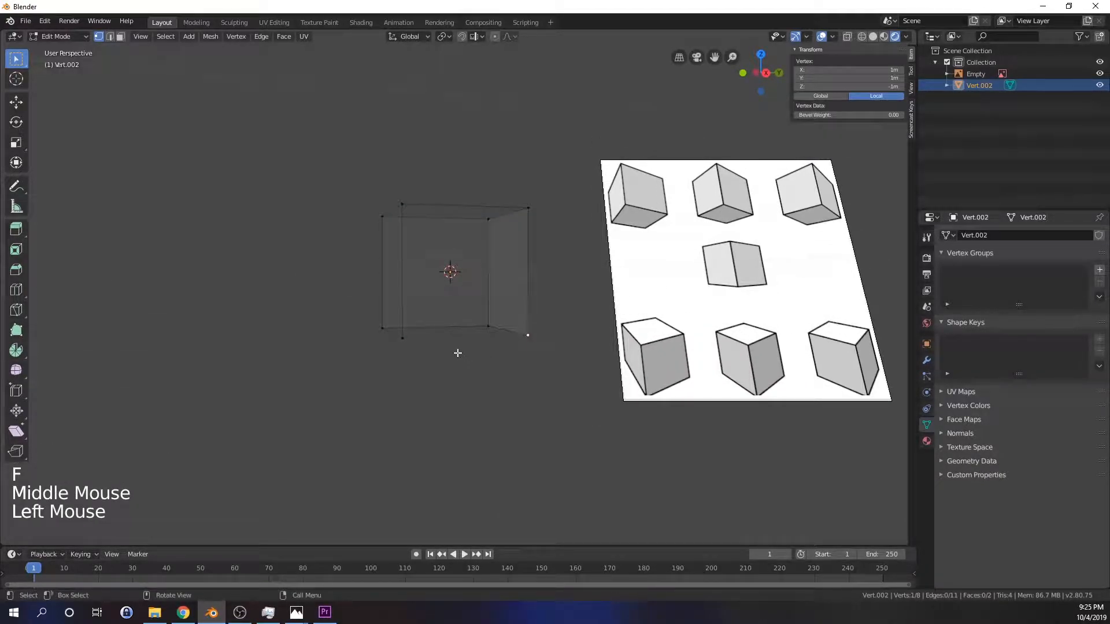
pyautogui.keyDown('shift'); pyautogui.click(402, 338); pyautogui.keyUp('shift')
pyautogui.press('f')
# Step: Select the four upper vertices at Z 1 m and fill them with the cube's top face
pyautogui.moveTo(460, 380); pyautogui.dragTo(566, 426, button='middle')
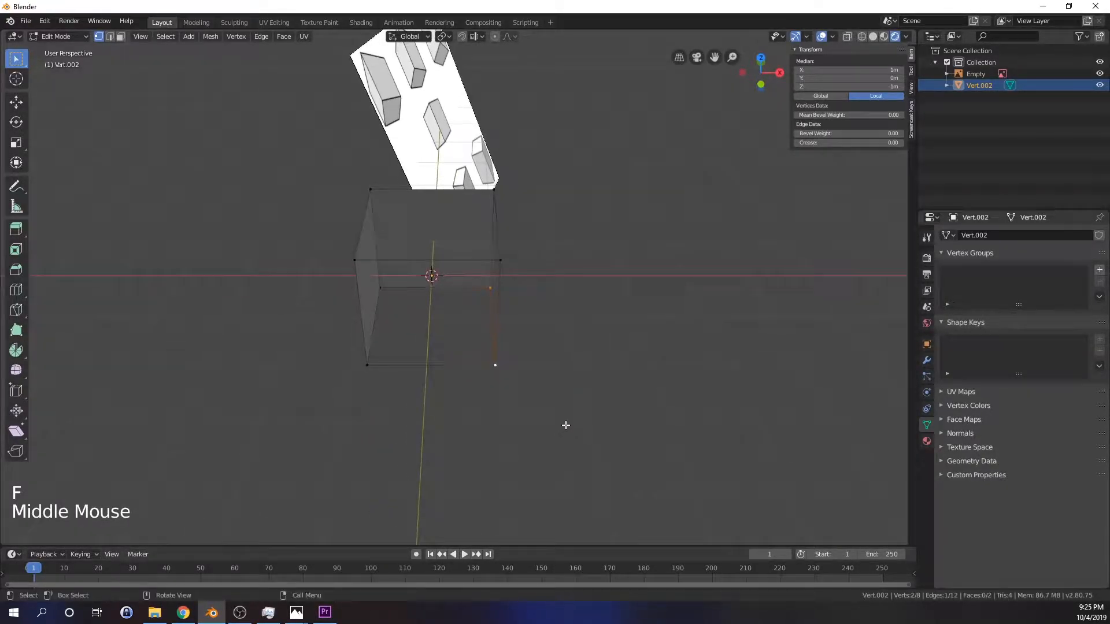
pyautogui.click(370, 187)
pyautogui.keyDown('shift'); pyautogui.click(494, 197); pyautogui.keyUp('shift')
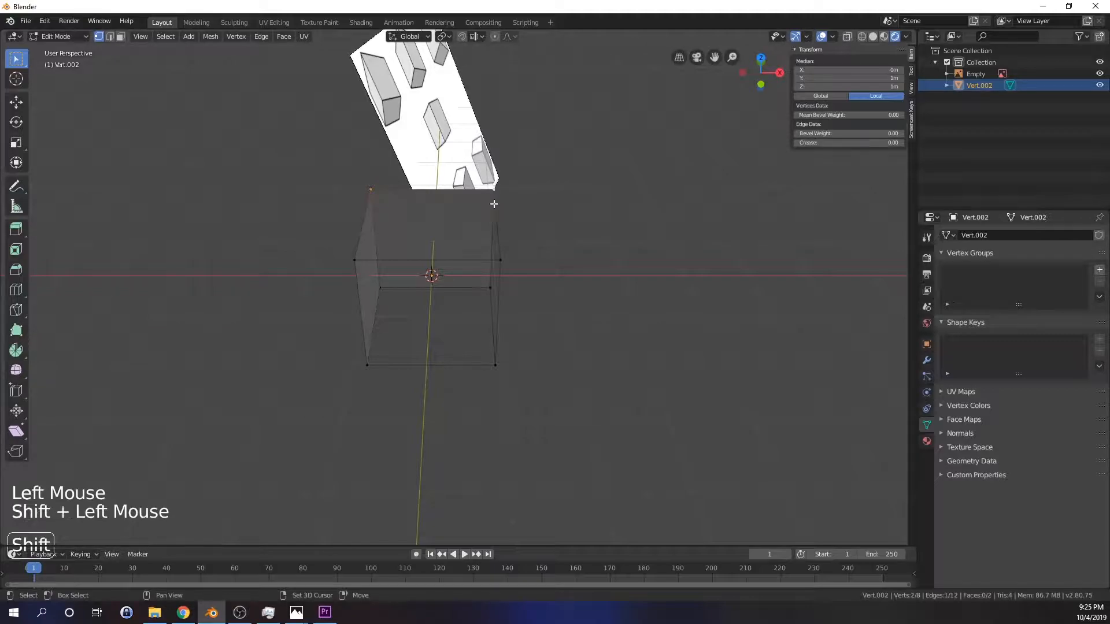
pyautogui.keyDown('shift'); pyautogui.click(501, 256); pyautogui.keyUp('shift')
pyautogui.keyDown('shift'); pyautogui.click(361, 261); pyautogui.keyUp('shift')
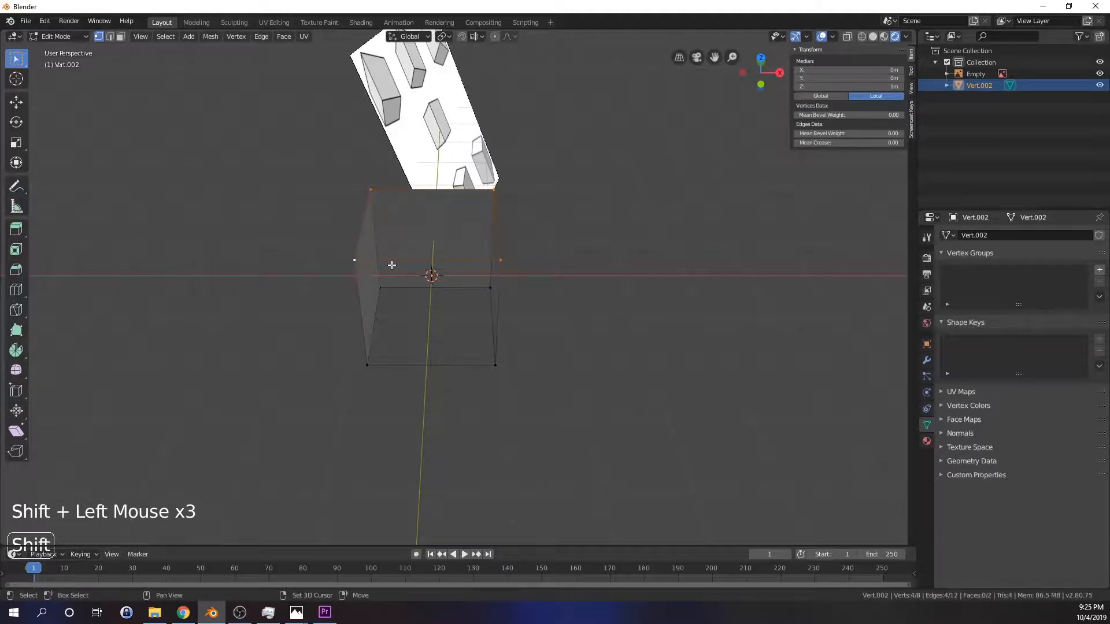
pyautogui.press('f')
# Step: Select the four vertices at X 1 m and fill them with a side face
pyautogui.moveTo(500, 273); pyautogui.dragTo(540, 232, button='middle')
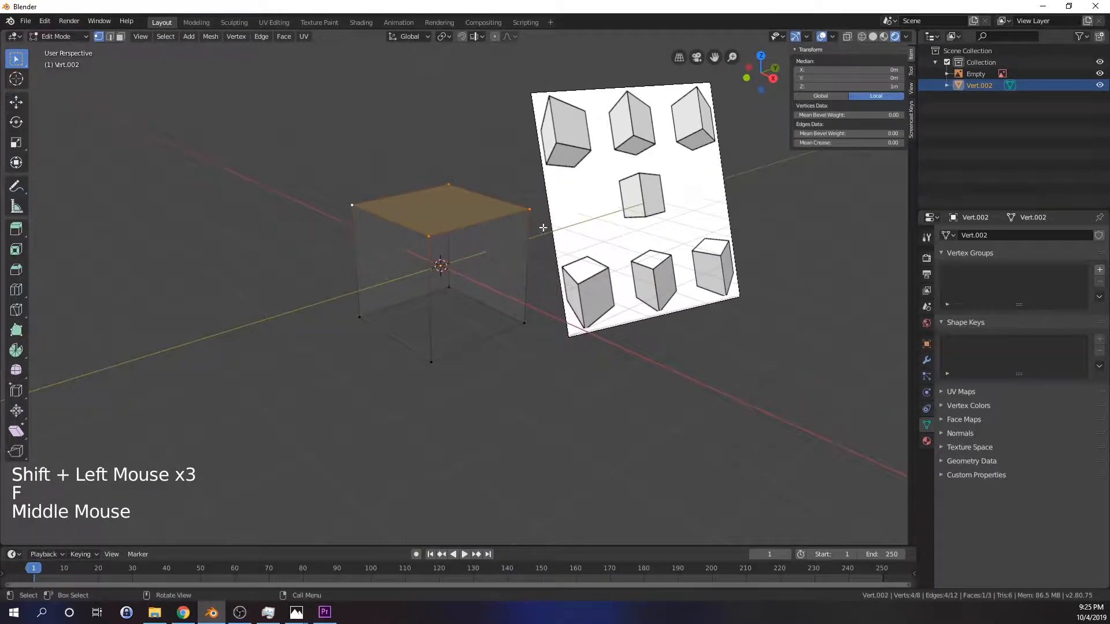
pyautogui.click(530, 209)
pyautogui.keyDown('shift'); pyautogui.click(429, 237); pyautogui.keyUp('shift')
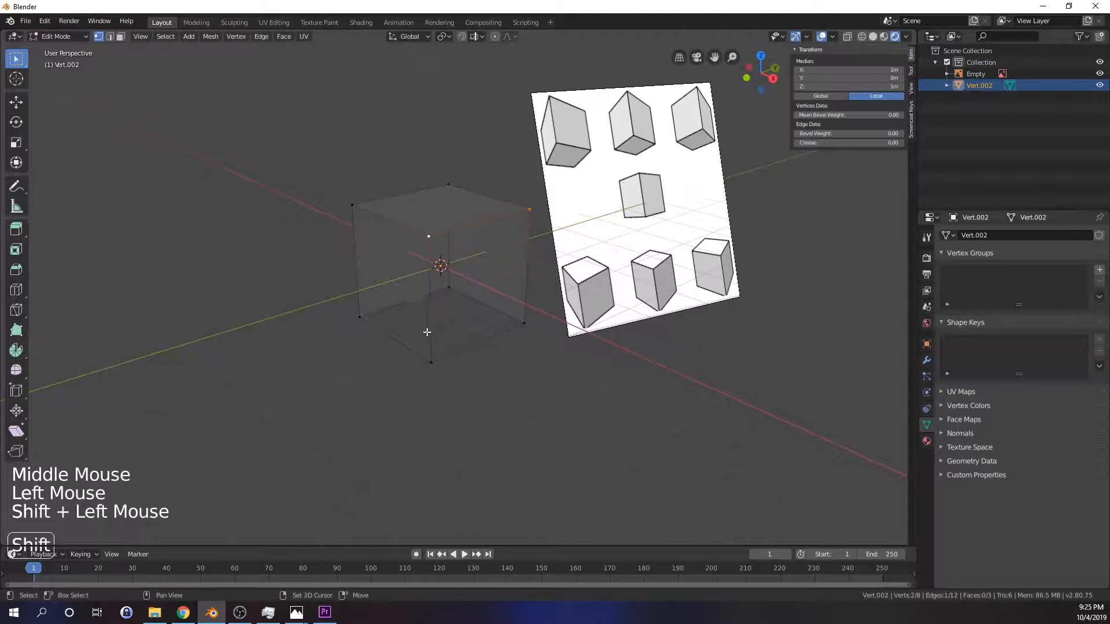
pyautogui.keyDown('shift'); pyautogui.click(432, 362); pyautogui.keyUp('shift')
pyautogui.keyDown('shift'); pyautogui.click(526, 323); pyautogui.keyUp('shift')
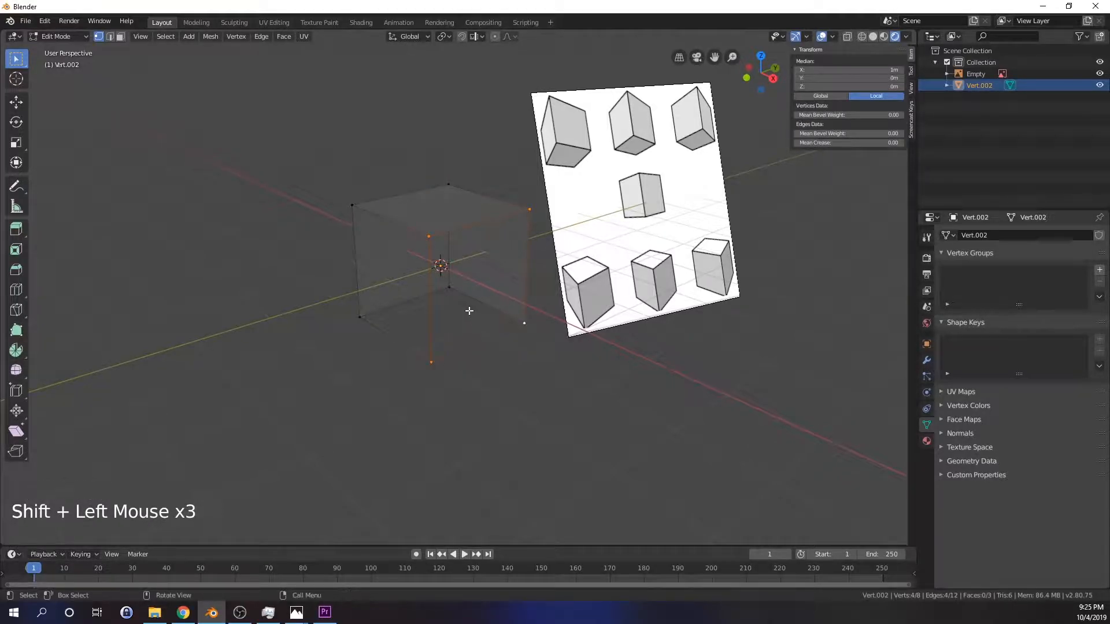
pyautogui.press('f')
# Step: Select the four vertices at Y -1 m and fill them with a side face
pyautogui.moveTo(469, 306); pyautogui.dragTo(533, 293, button='middle')
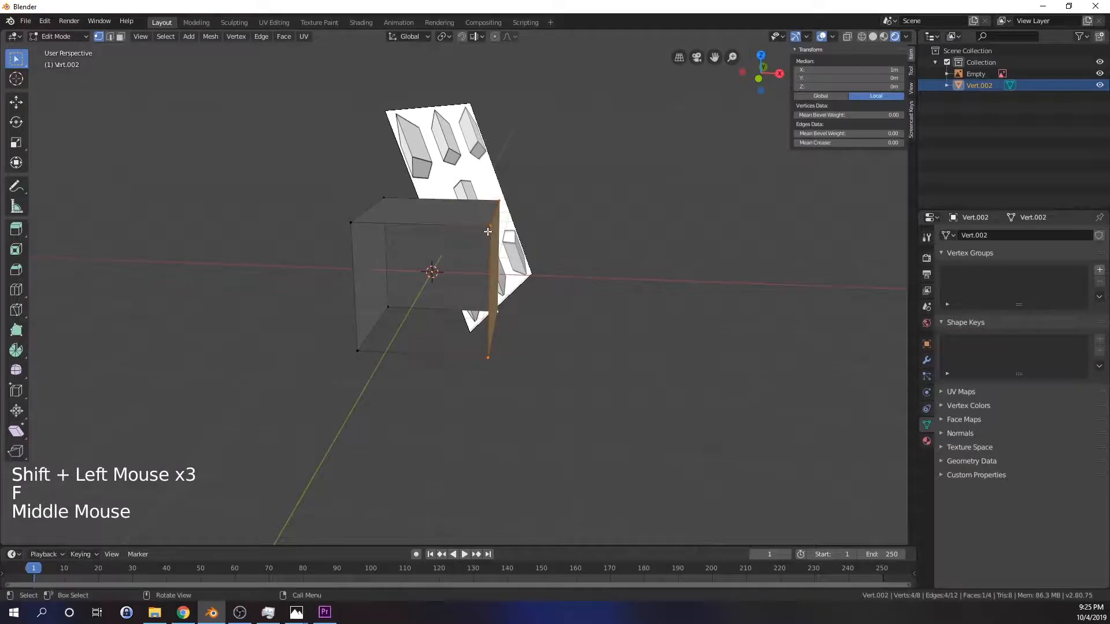
pyautogui.click(472, 240)
pyautogui.keyDown('shift'); pyautogui.click(351, 223); pyautogui.keyUp('shift')
pyautogui.keyDown('shift'); pyautogui.click(357, 350); pyautogui.keyUp('shift')
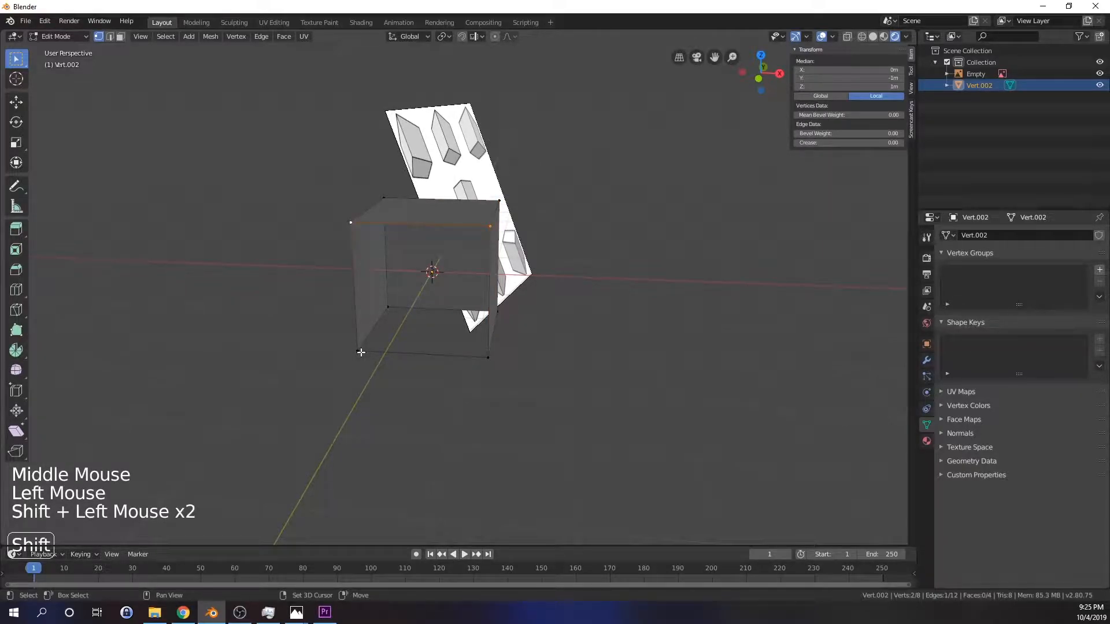
pyautogui.keyDown('shift'); pyautogui.click(488, 357); pyautogui.keyUp('shift')
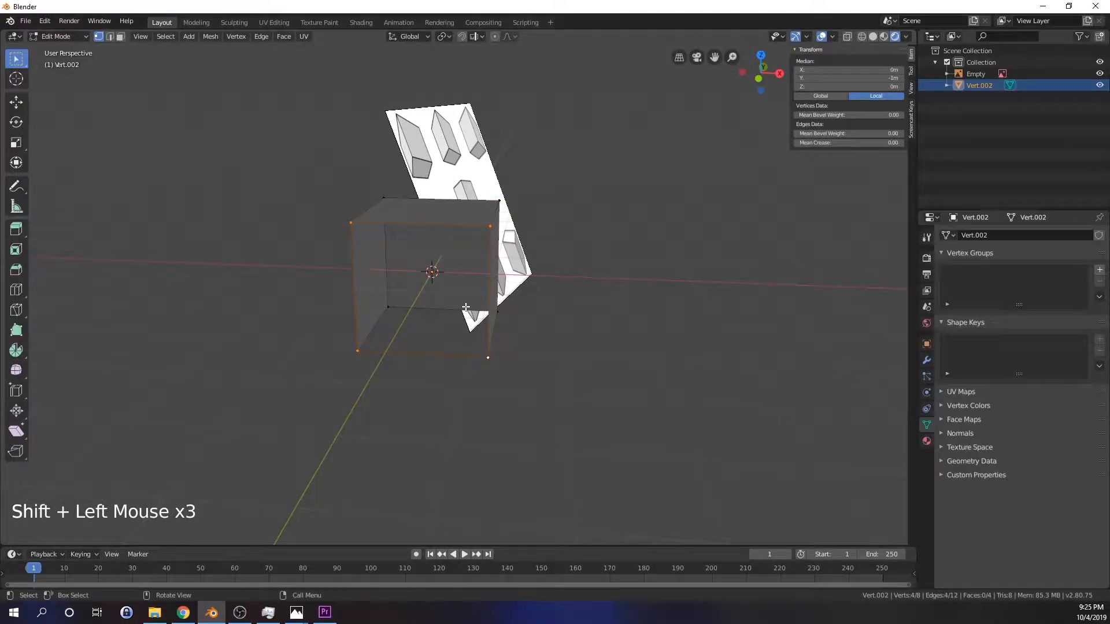
pyautogui.press('f')
# Step: Select the four lower vertices at Z -1 m and close the cube with a bottom face
pyautogui.moveTo(478, 335); pyautogui.dragTo(489, 214, button='middle')
pyautogui.click(365, 235)
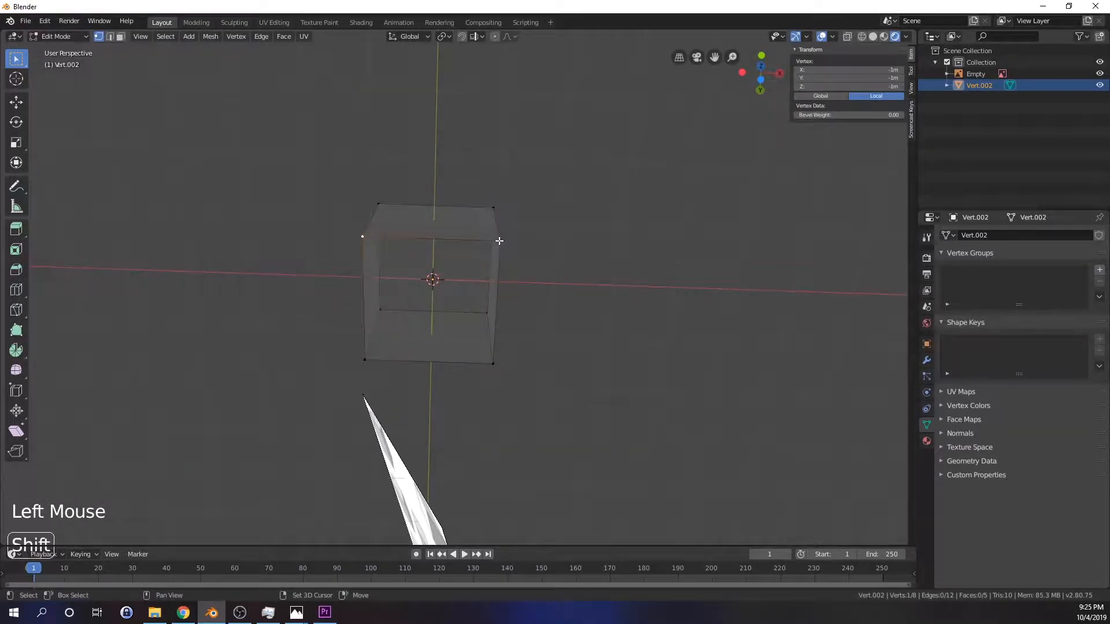
pyautogui.keyDown('shift'); pyautogui.click(500, 241); pyautogui.keyUp('shift')
pyautogui.keyDown('shift'); pyautogui.click(493, 364); pyautogui.keyUp('shift')
pyautogui.keyDown('shift'); pyautogui.click(364, 359); pyautogui.keyUp('shift')
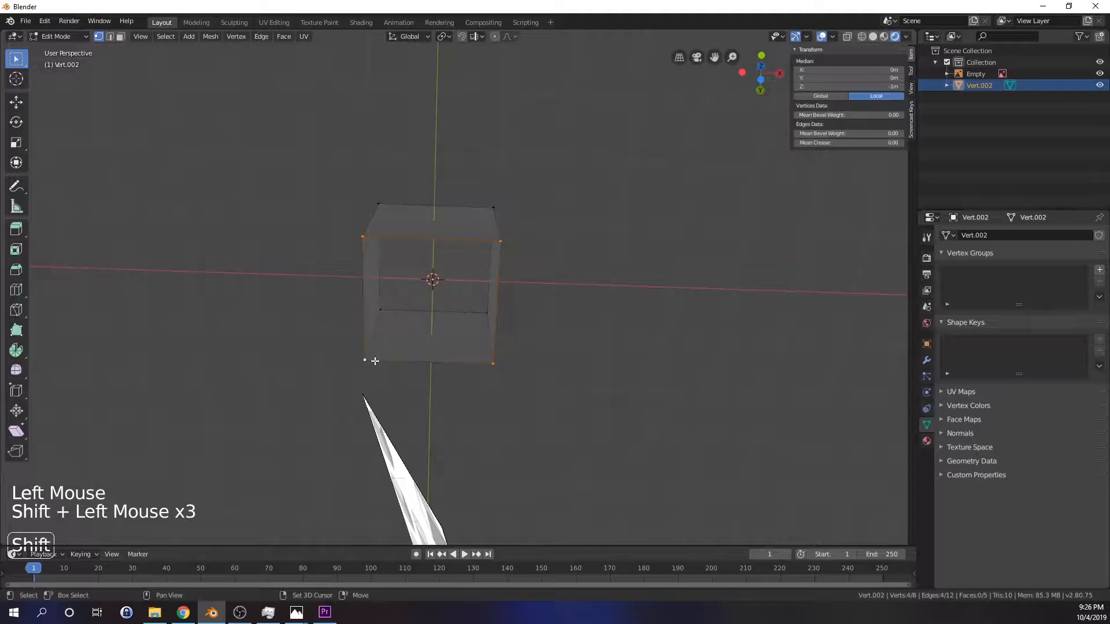
pyautogui.press('f')
# Step: Preview the closed cube in LookDev shading, then set the viewport to Solid shading and inspect the cube
pyautogui.moveTo(601, 319); pyautogui.dragTo(546, 387, button='middle')
pyautogui.moveTo(569, 312); pyautogui.dragTo(523, 382, button='middle')
pyautogui.click(825, 108)
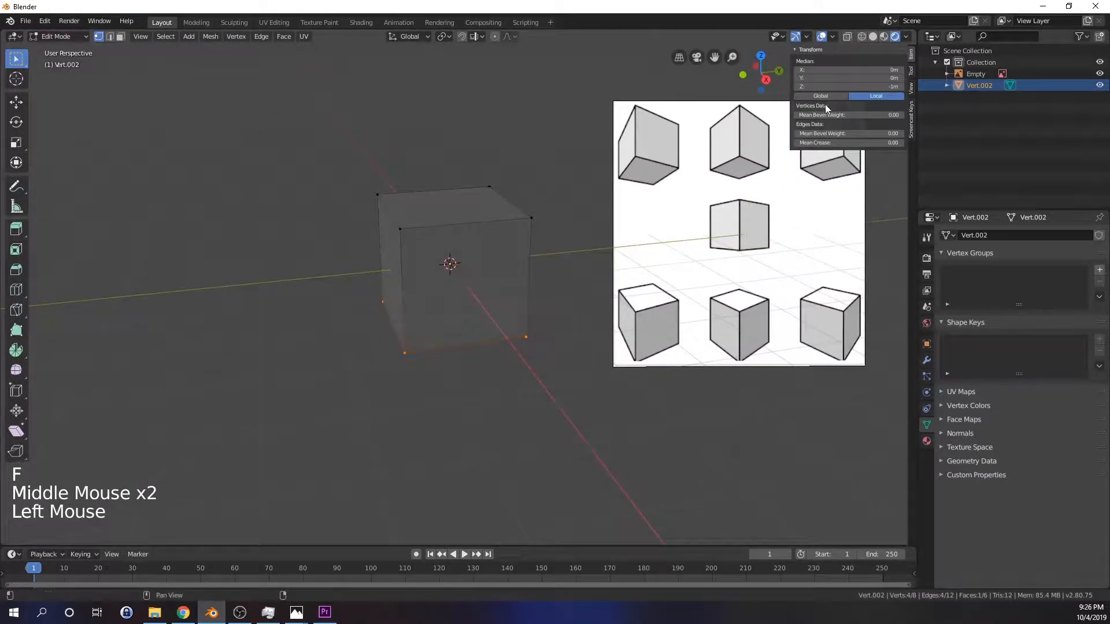
pyautogui.click(882, 37)
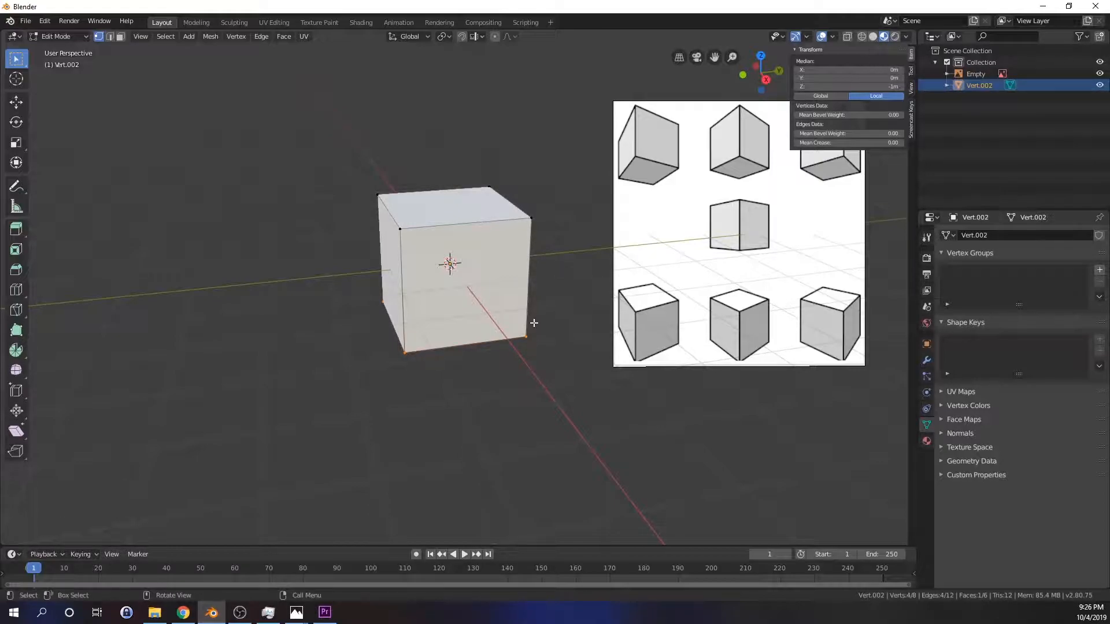
pyautogui.click(537, 336)
pyautogui.moveTo(538, 339); pyautogui.dragTo(546, 335, button='middle')
pyautogui.click(873, 37)
pyautogui.moveTo(645, 210); pyautogui.dragTo(764, 384, button='middle')
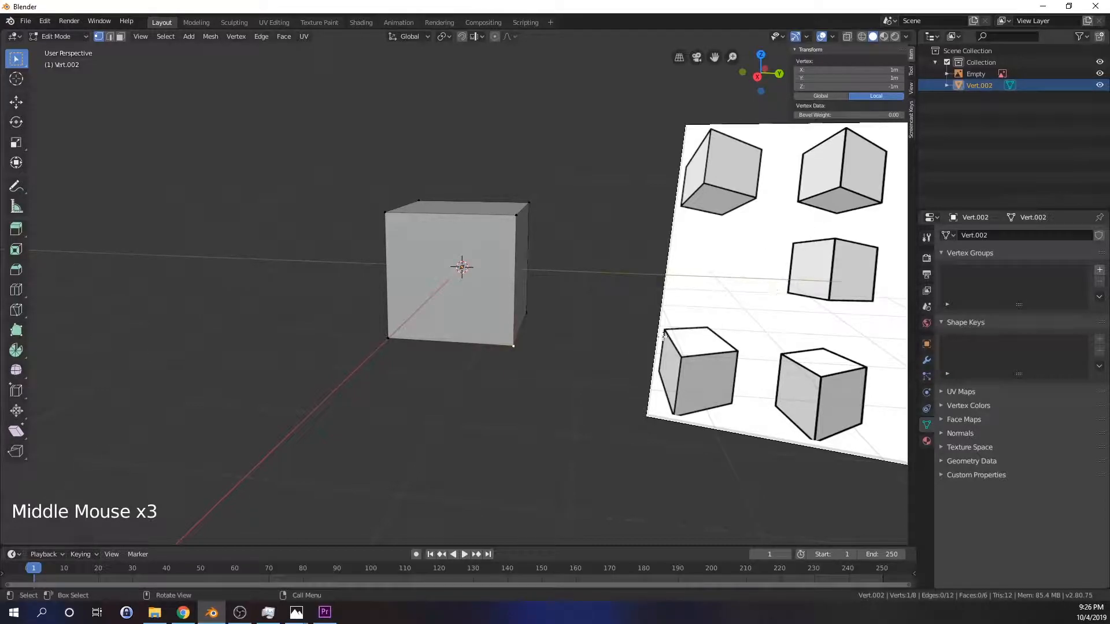
pyautogui.scroll(-2, 473, 338)
pyautogui.moveTo(530, 328); pyautogui.dragTo(521, 349, button='middle')
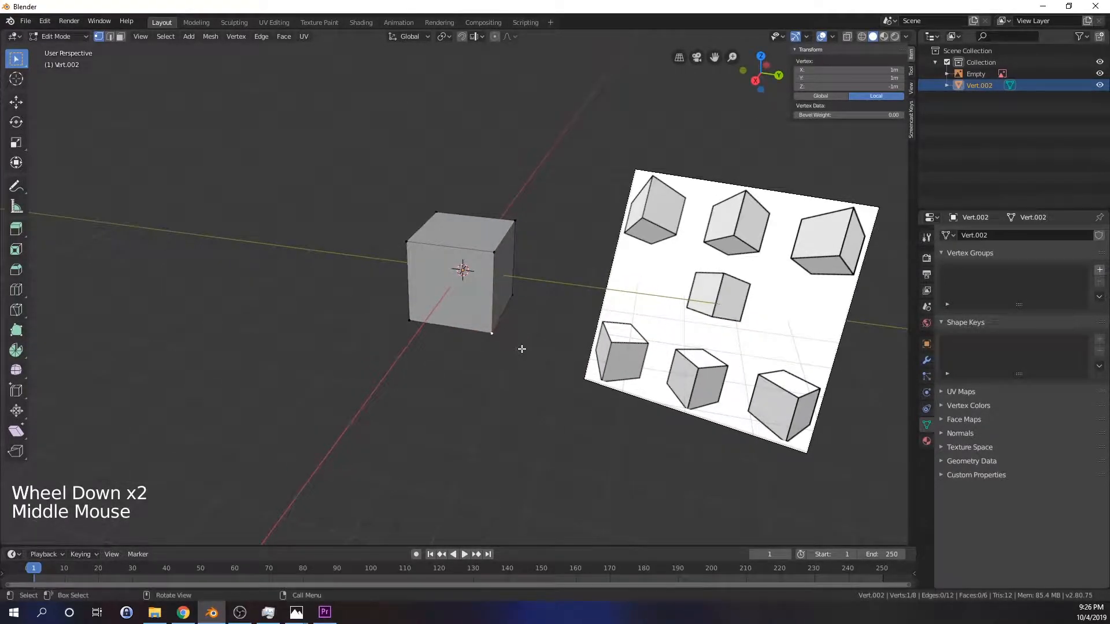
# Step: Try to render the scene, then look for a camera among the objects that can be added in Edit Mode
pyautogui.press('F12')
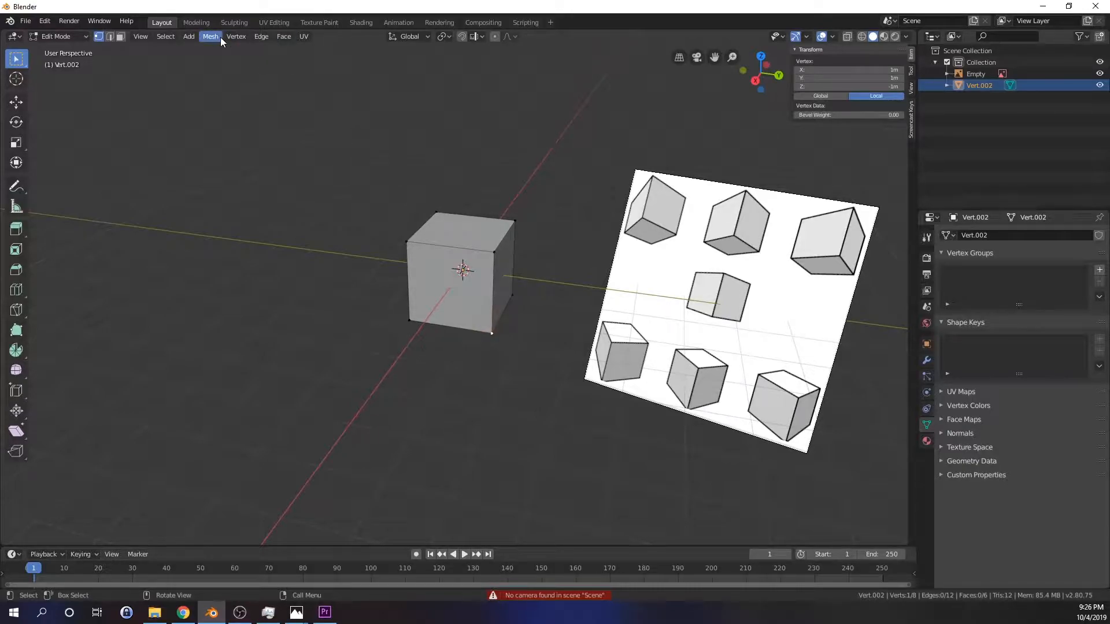
pyautogui.click(190, 36)
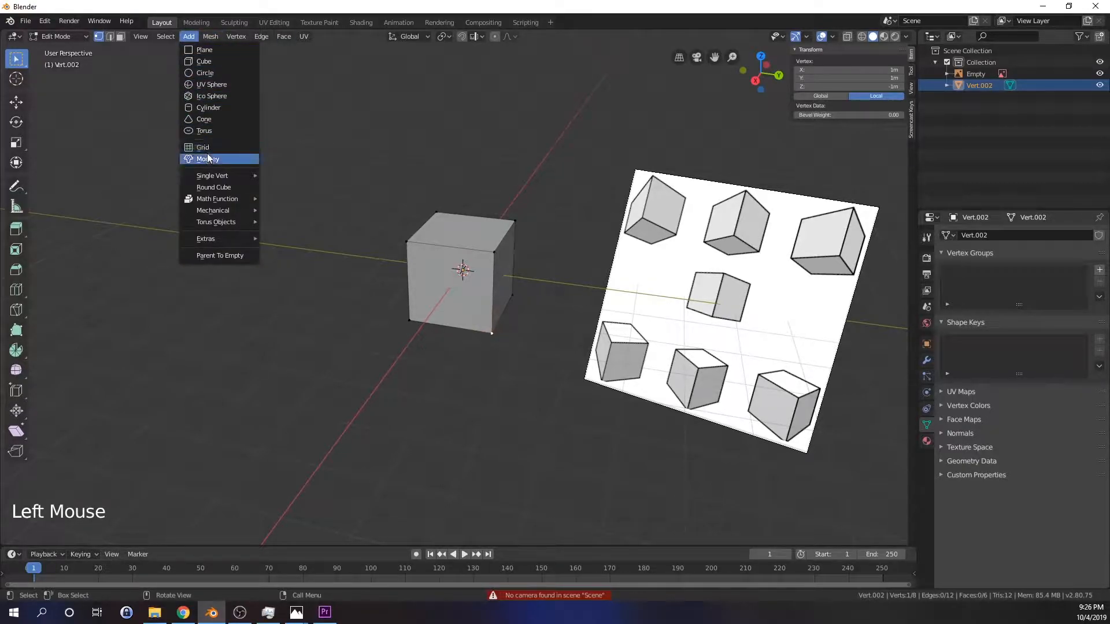
pyautogui.moveTo(229, 202)
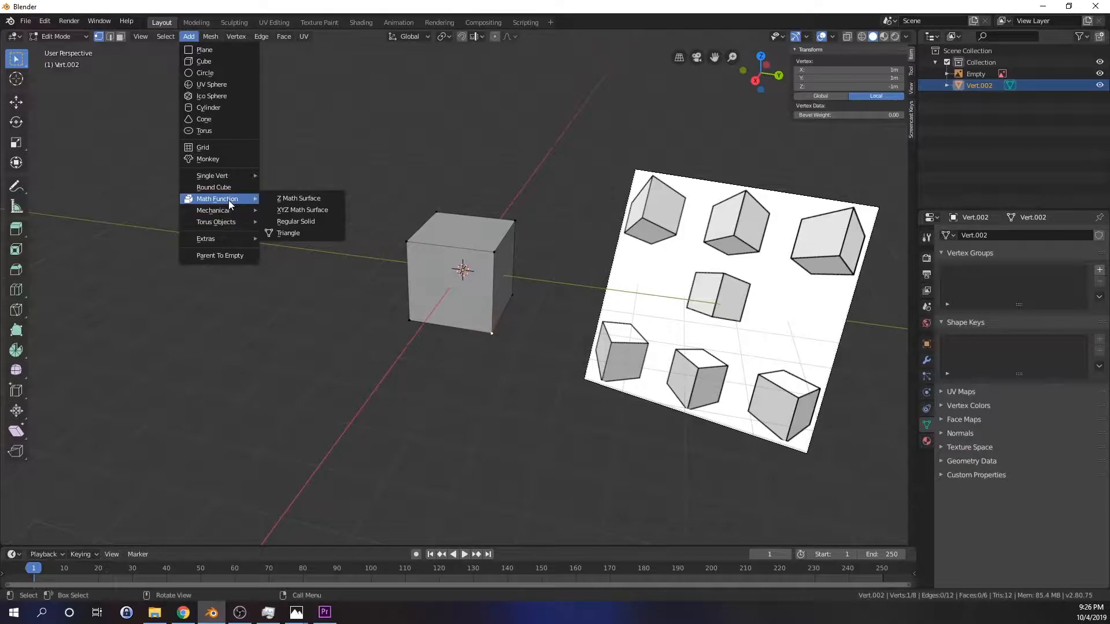
pyautogui.click(414, 128)
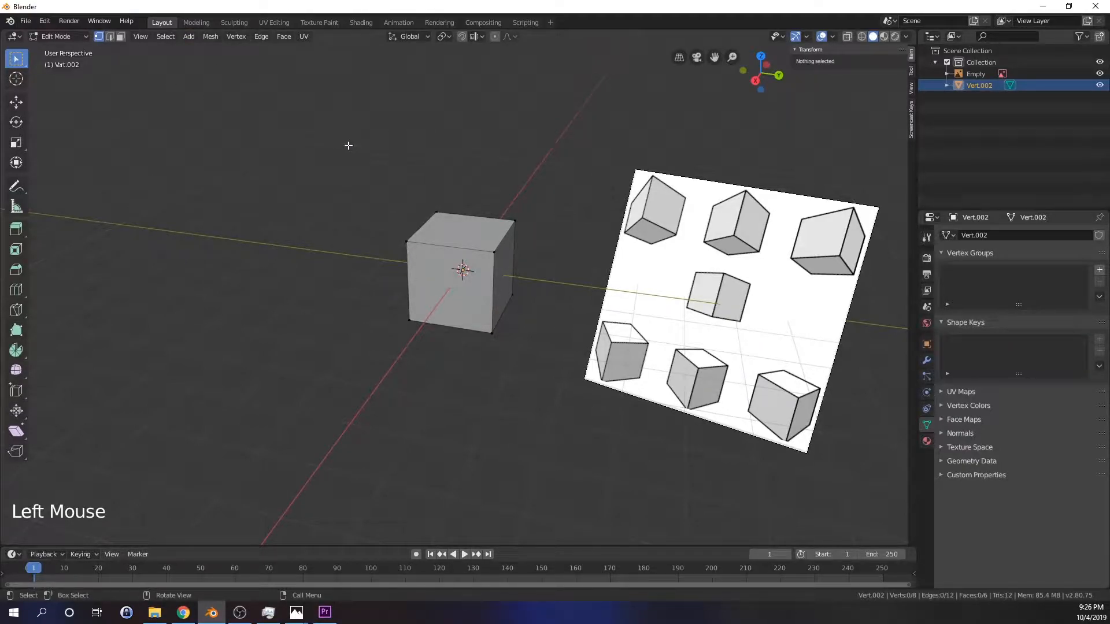
# Step: Return to Object Mode and add a camera to the scene
pyautogui.press('Tab')
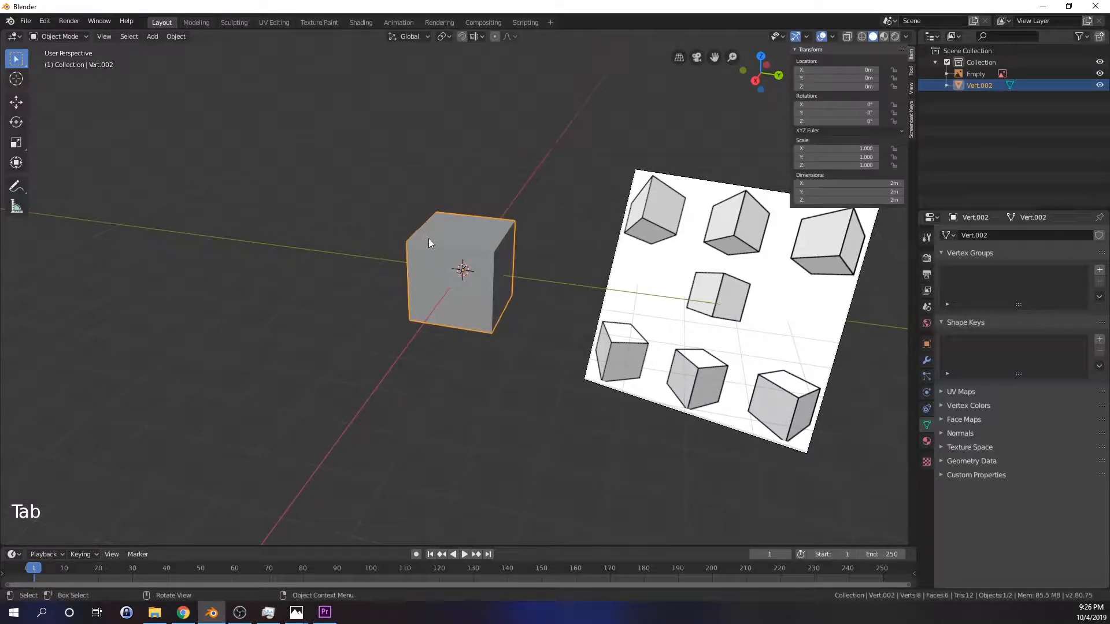
pyautogui.click(146, 37)
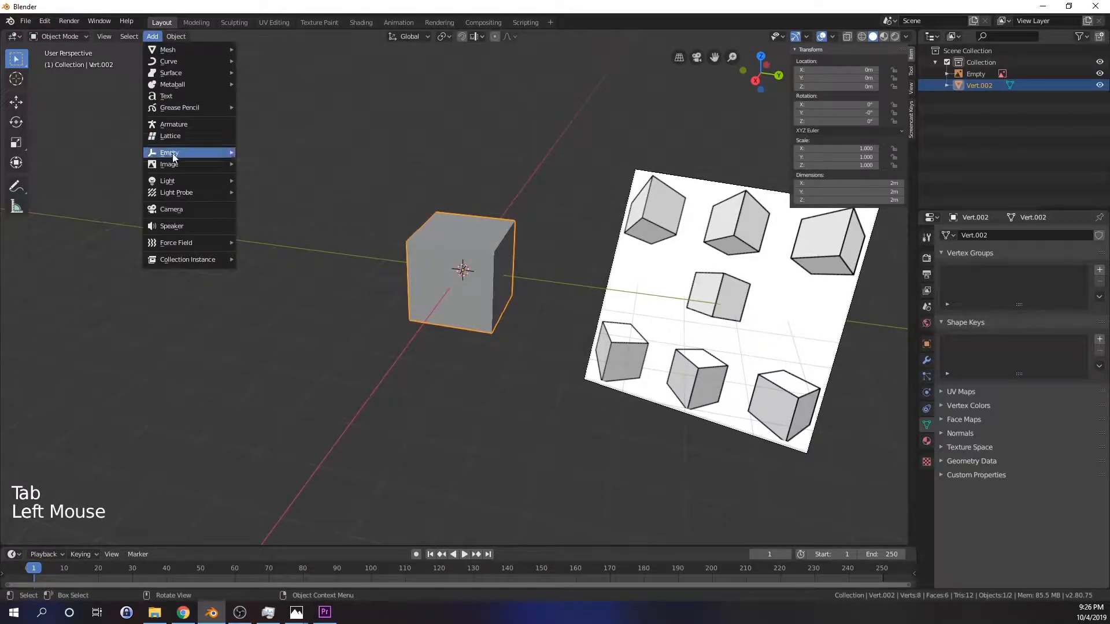
pyautogui.click(180, 208)
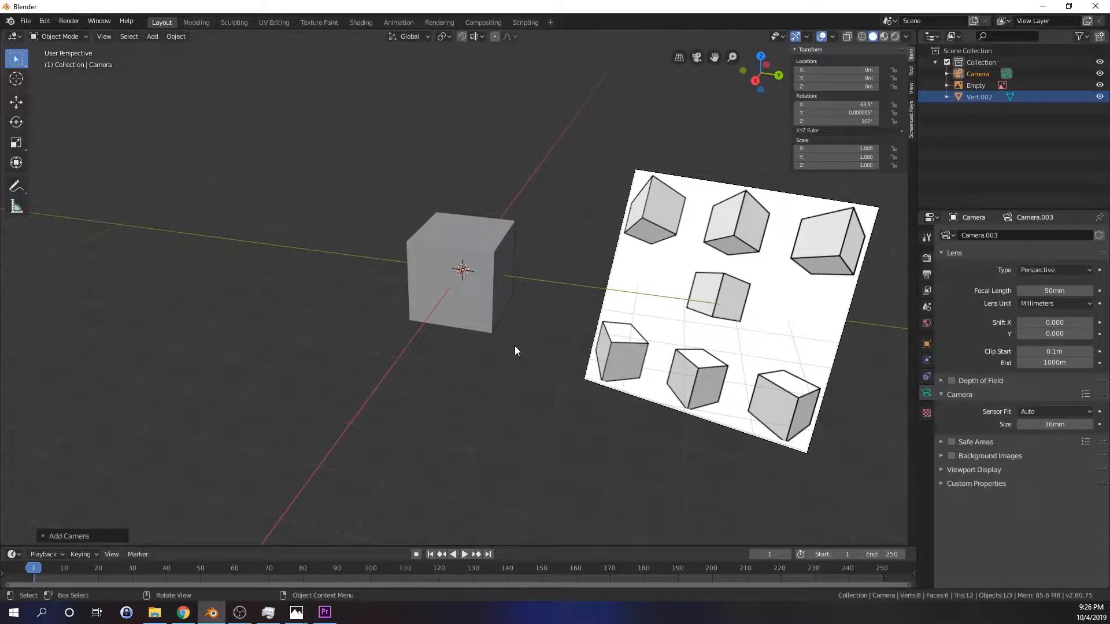
# Step: Render the scene through the new camera, view the render result and close its window
pyautogui.press('F12')
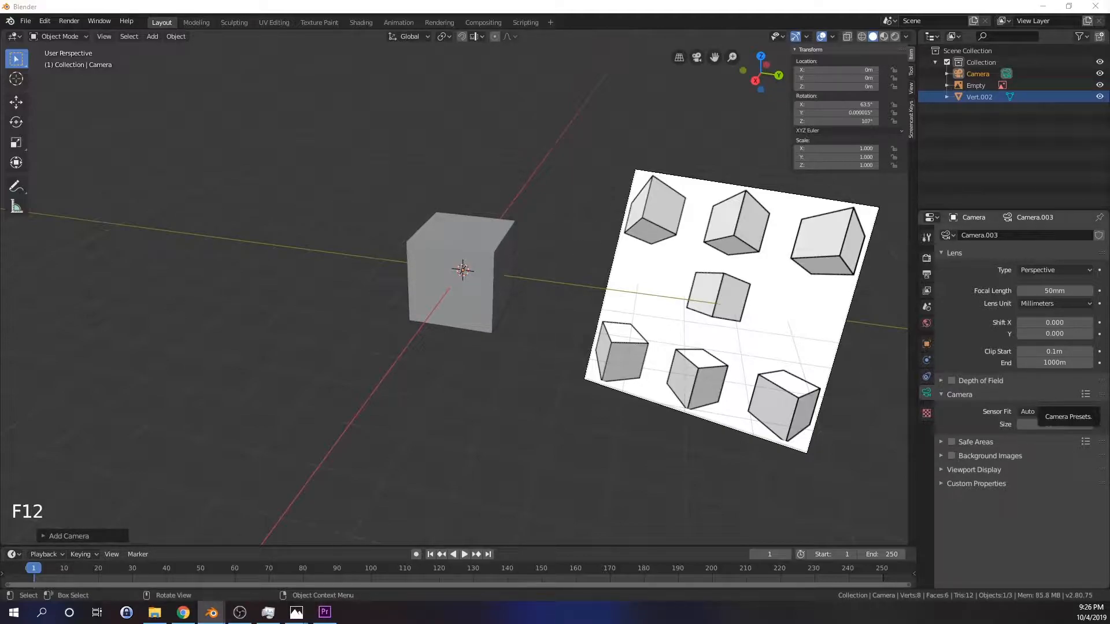
pyautogui.moveTo(1016, 44); pyautogui.dragTo(535, 3)
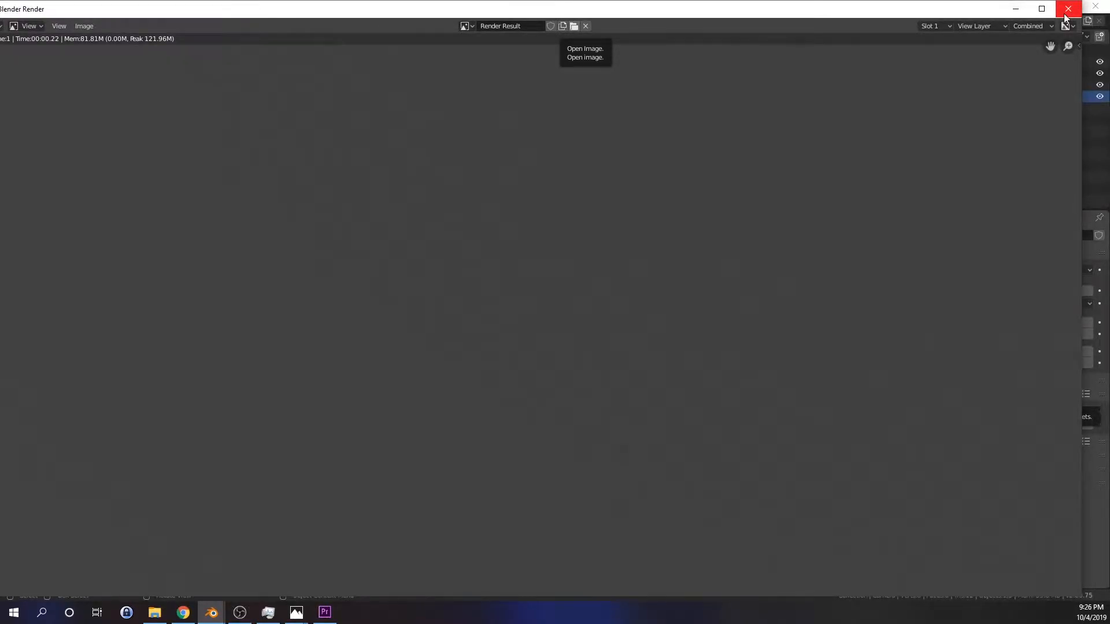
pyautogui.click(1068, 3)
# Step: Switch the viewport to Wireframe shading and select the camera inside the cube
pyautogui.click(473, 241)
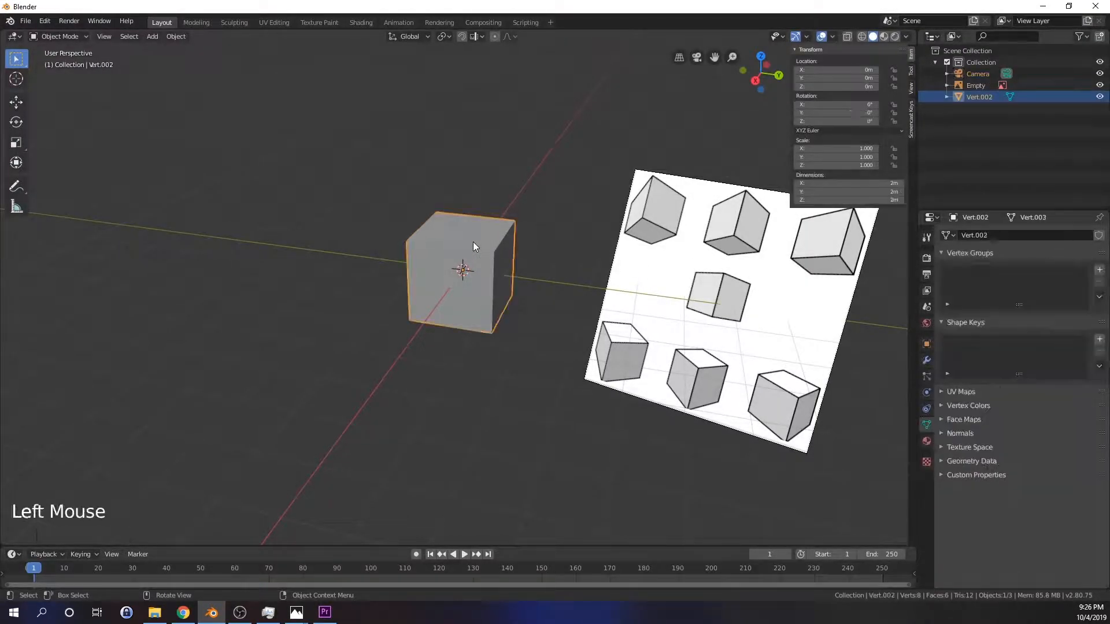
pyautogui.click(862, 35)
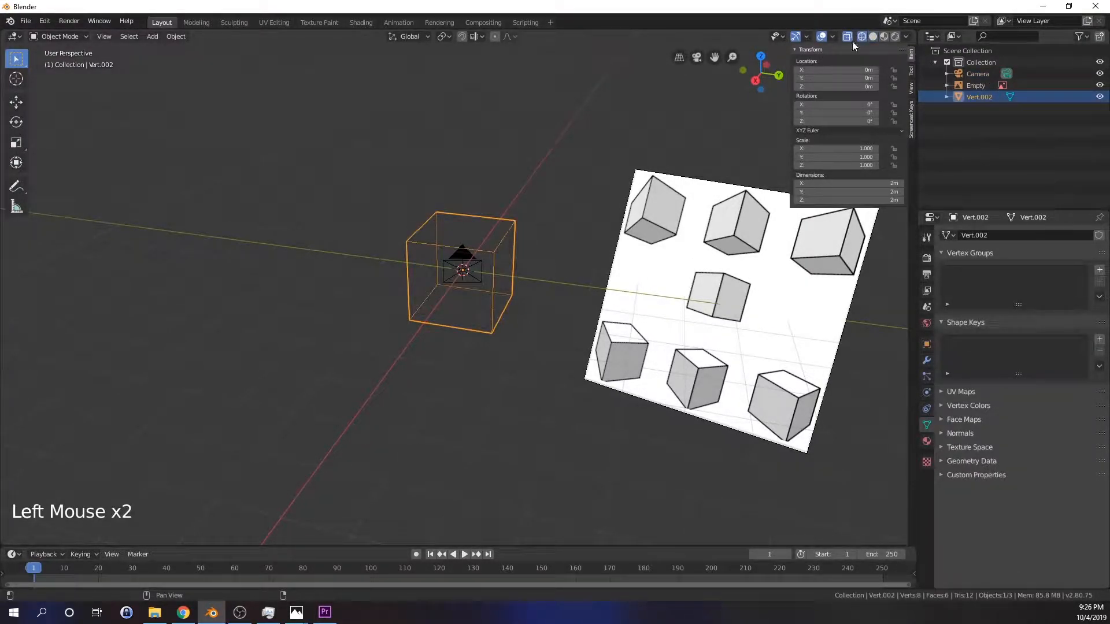
pyautogui.click(472, 269)
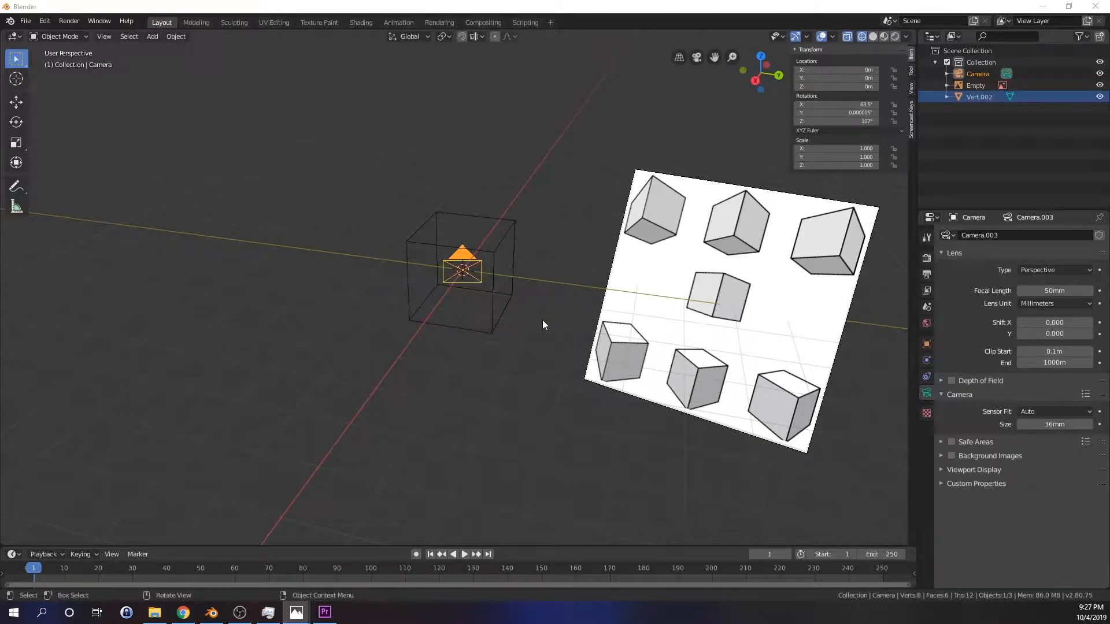
# Step: Set the camera's location to X 7.3589 m and Y -6.9258 m
pyautogui.click(840, 68)
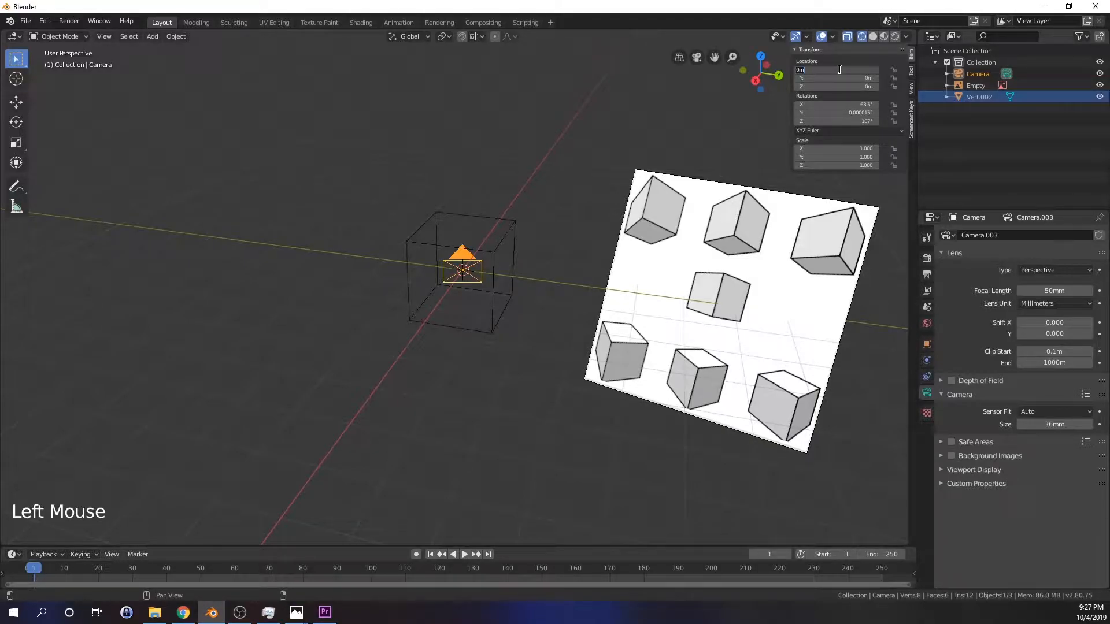
pyautogui.write('7.3')
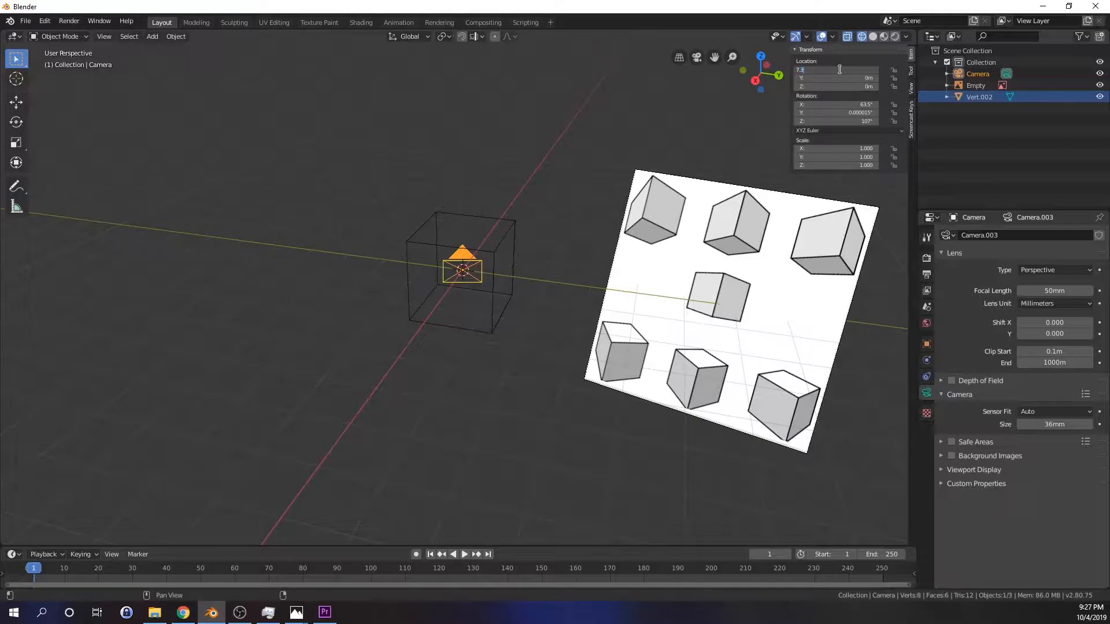
pyautogui.write('589')
pyautogui.press('Return')
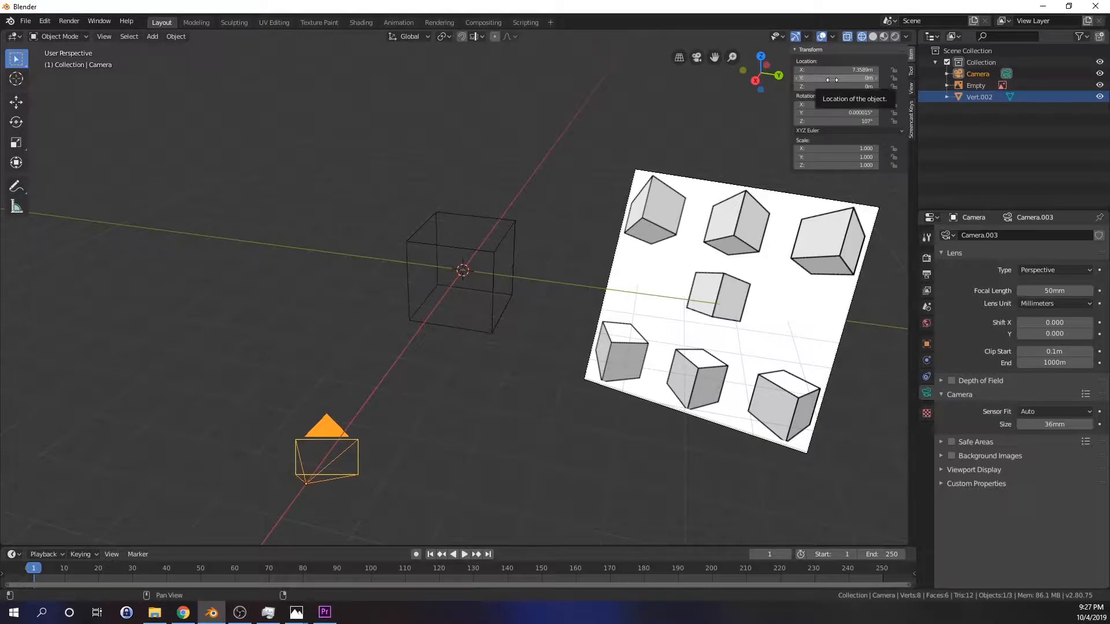
pyautogui.click(831, 79)
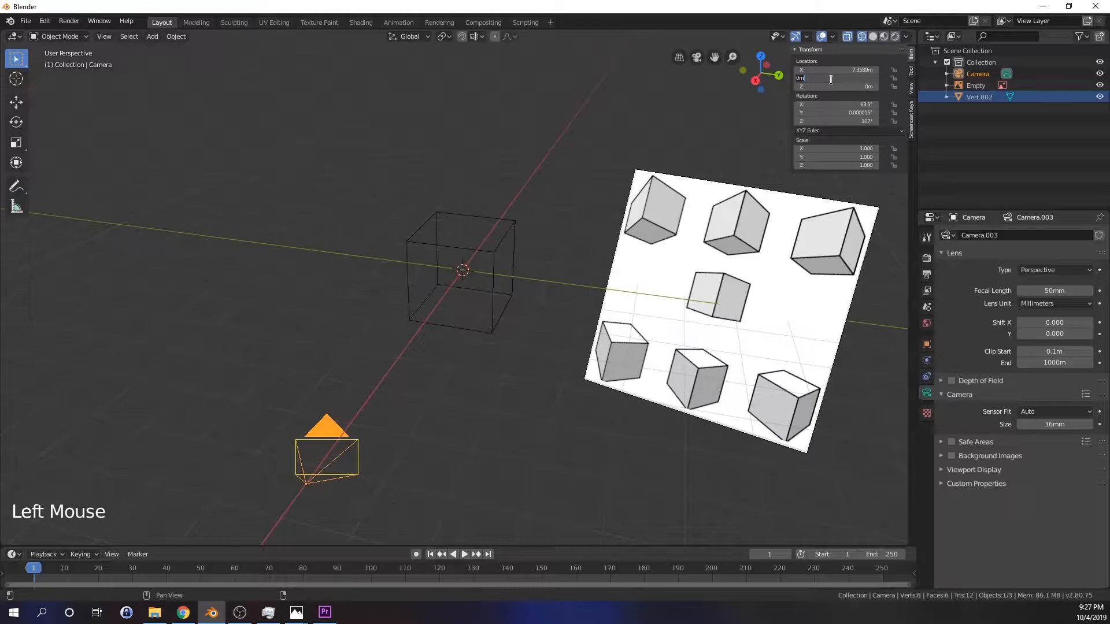
pyautogui.write('-6')
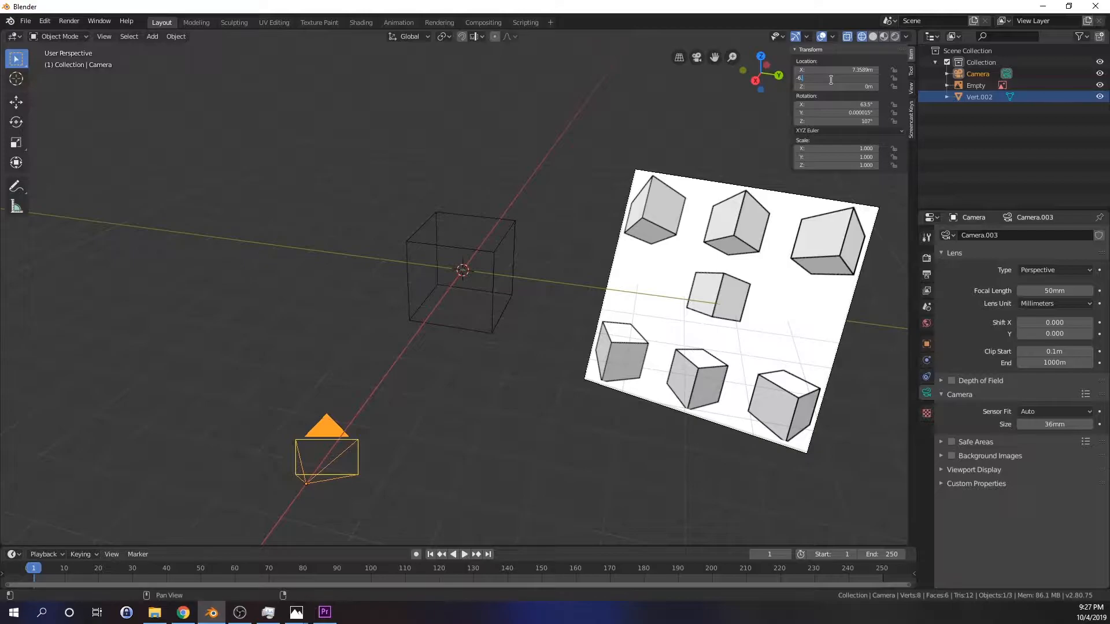
pyautogui.write('.9258')
pyautogui.press('Return')
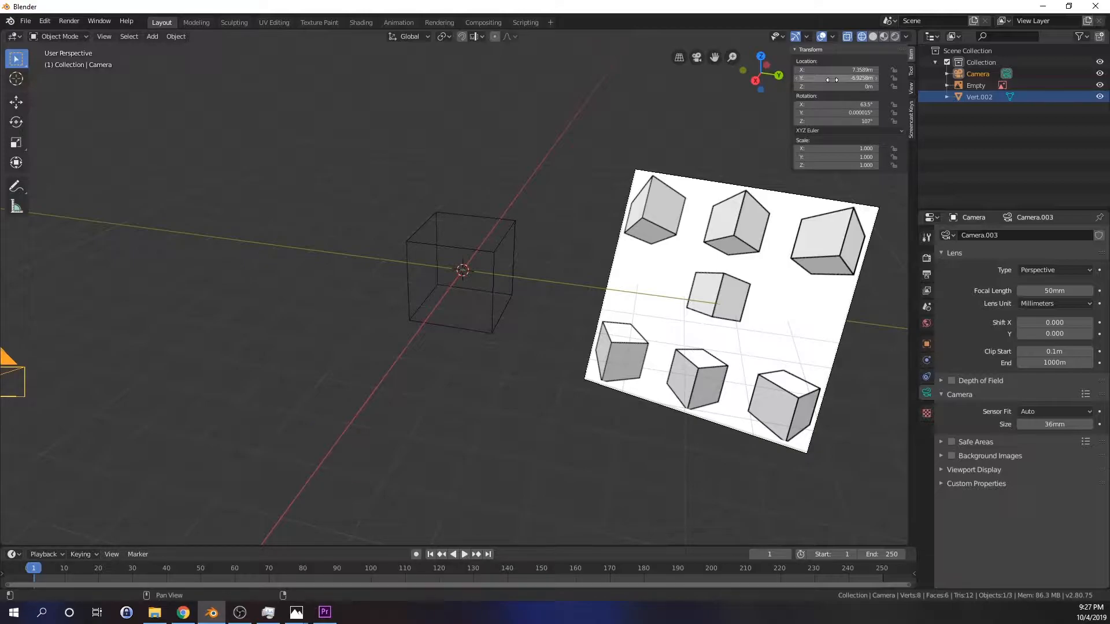
# Step: Set the camera's Z location to 4.9583 m
pyautogui.scroll(-1, 348, 480)
pyautogui.moveTo(351, 441); pyautogui.dragTo(371, 436, button='middle')
pyautogui.click(841, 87)
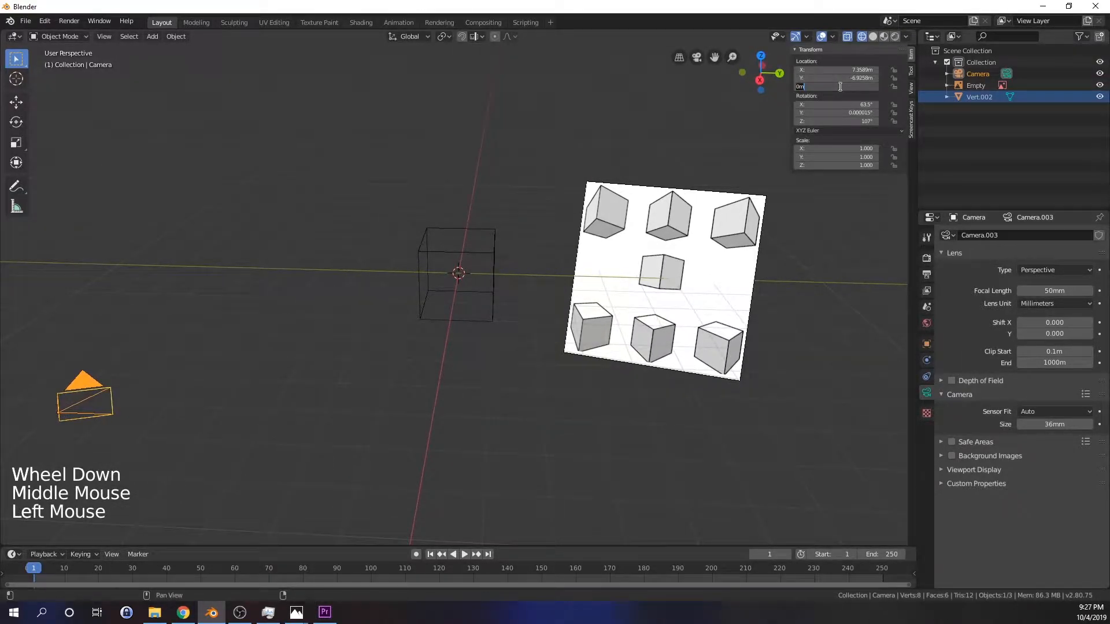
pyautogui.write('4')
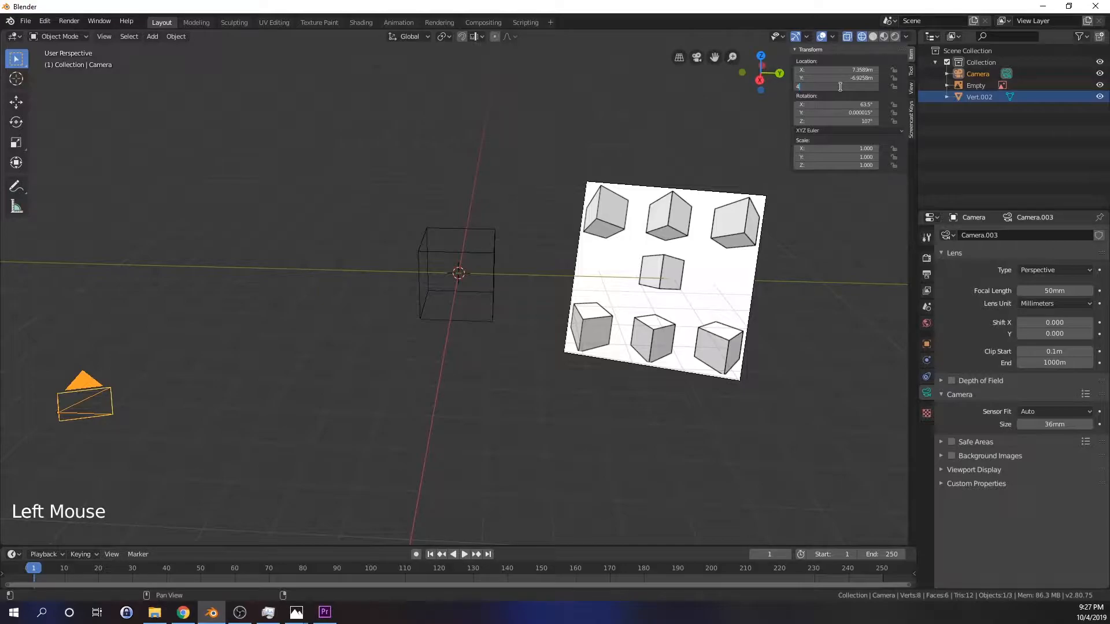
pyautogui.write('.9583m')
pyautogui.press('Return')
# Step: Render the scene from the camera's new location, view the result and close the render window
pyautogui.moveTo(535, 227); pyautogui.dragTo(281, 332, button='middle')
pyautogui.press('F12')
pyautogui.moveTo(893, 9); pyautogui.dragTo(1109, 34)
pyautogui.click(677, 210)
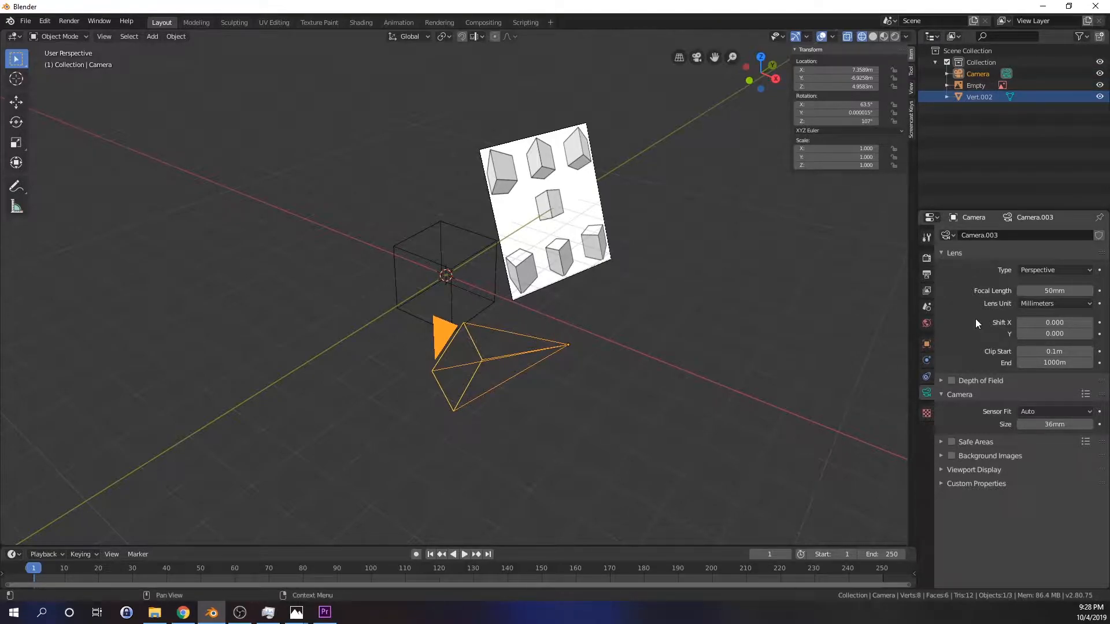
# Step: Set the camera's rotation to X 63.6°, Y 0° and Z 46.7°
pyautogui.click(844, 104)
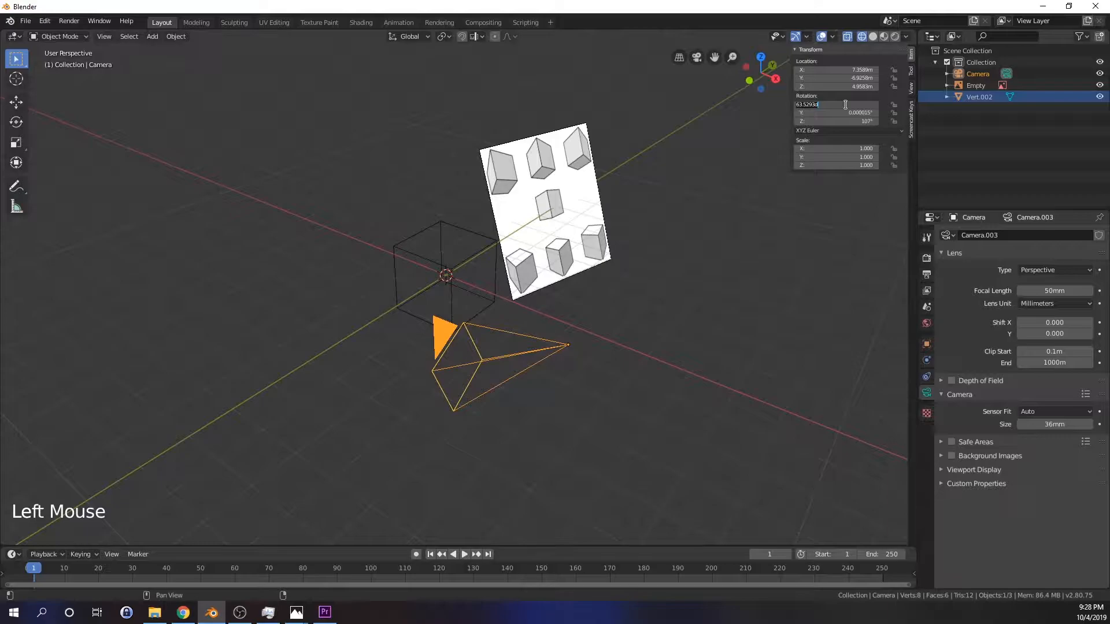
pyautogui.write('63.6')
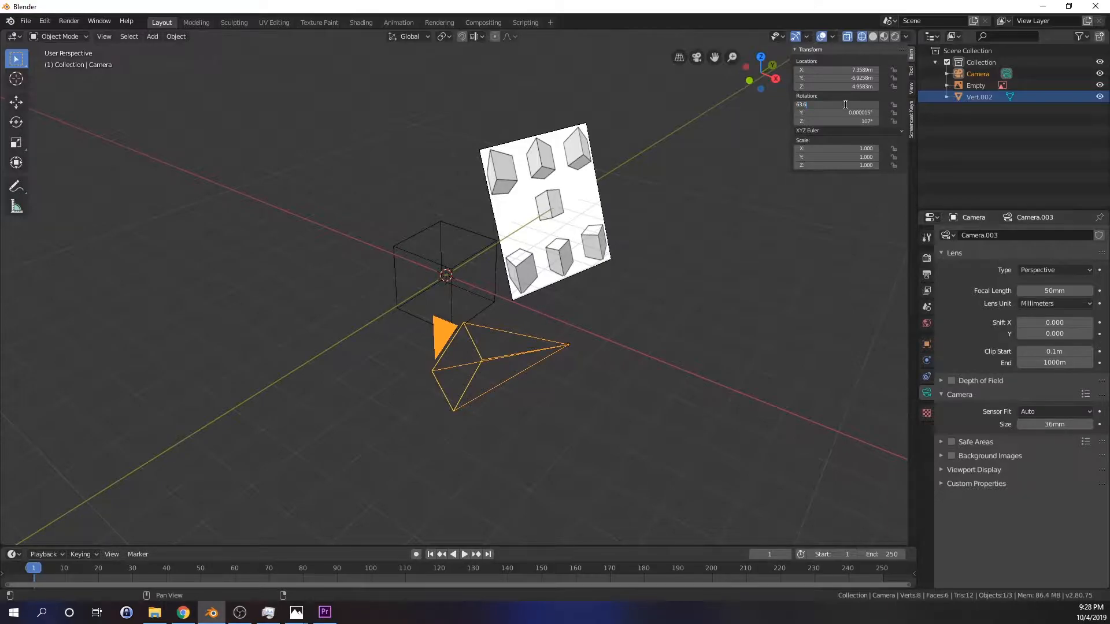
pyautogui.press('Return')
pyautogui.click(844, 113)
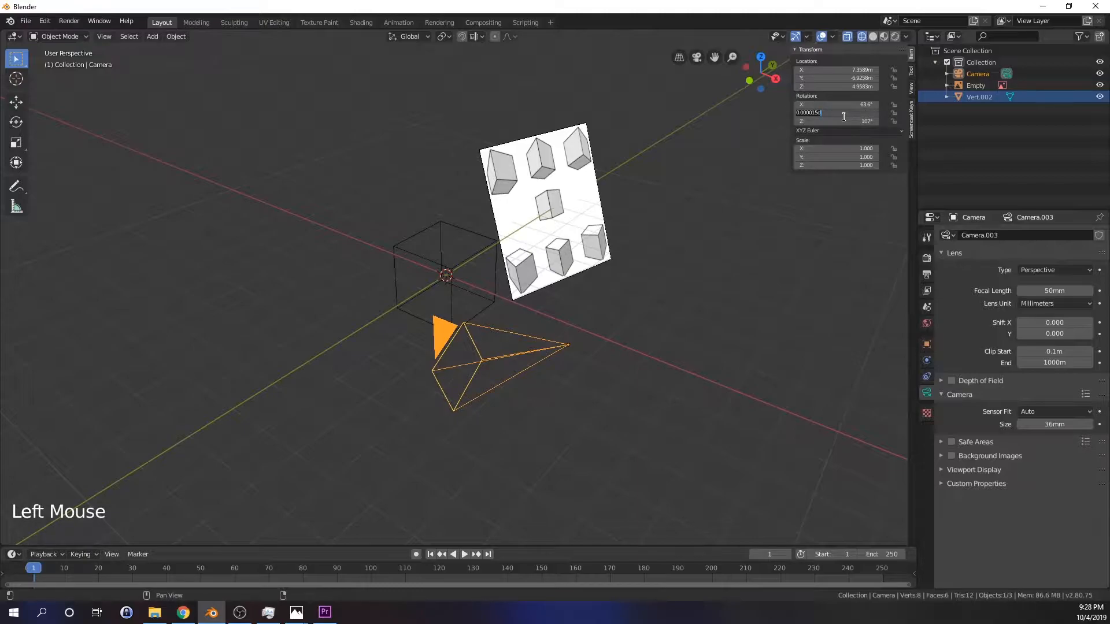
pyautogui.write('0')
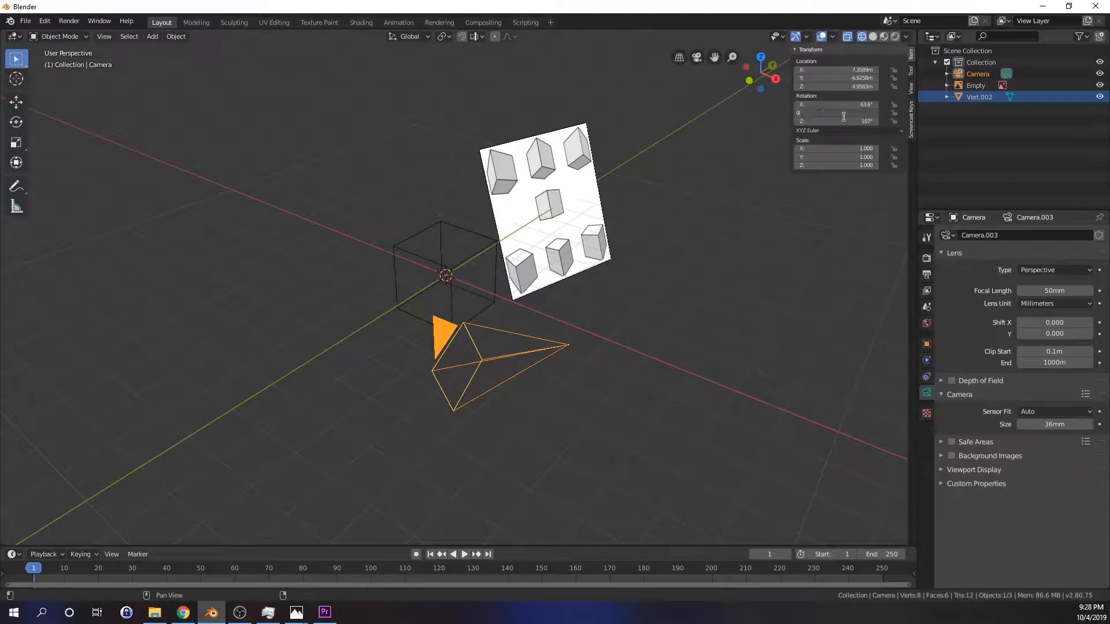
pyautogui.click(845, 121)
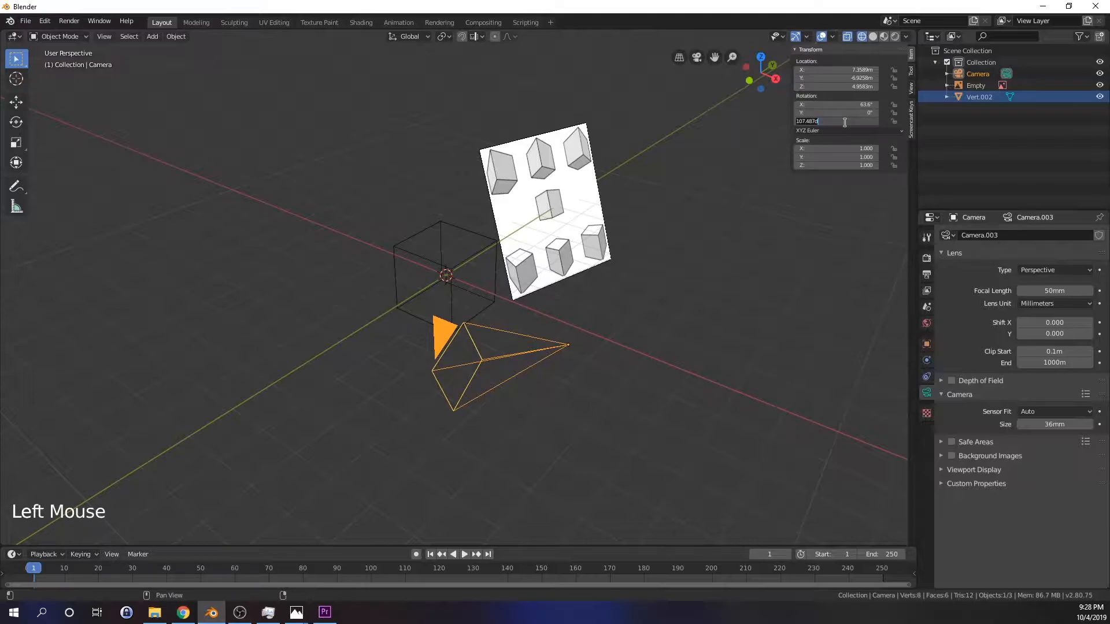
pyautogui.write('46')
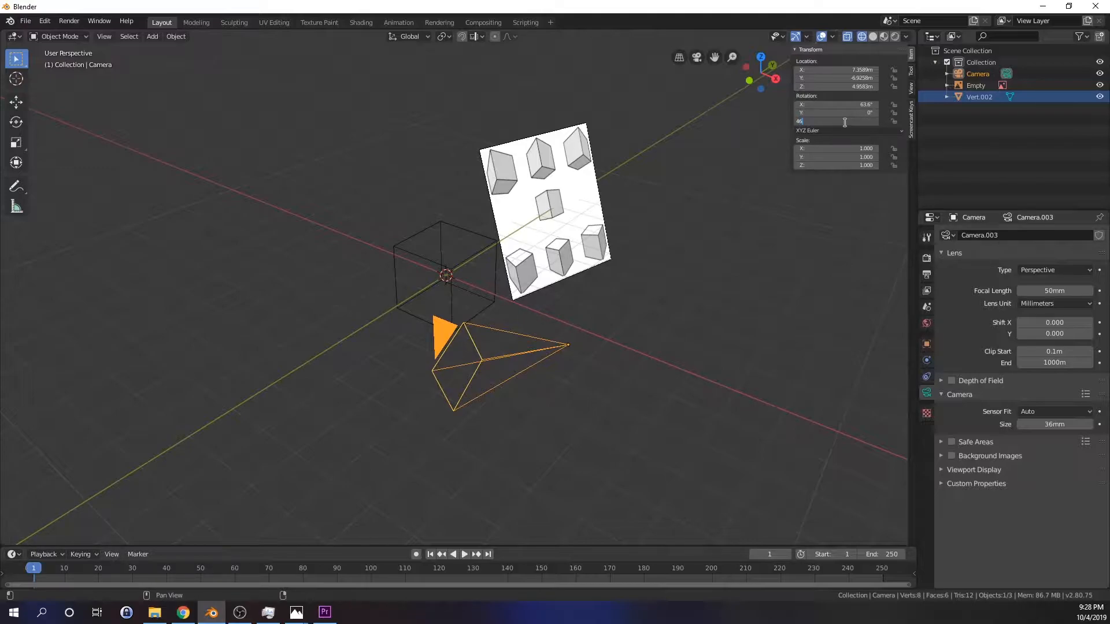
pyautogui.write('.7')
pyautogui.press('Return')
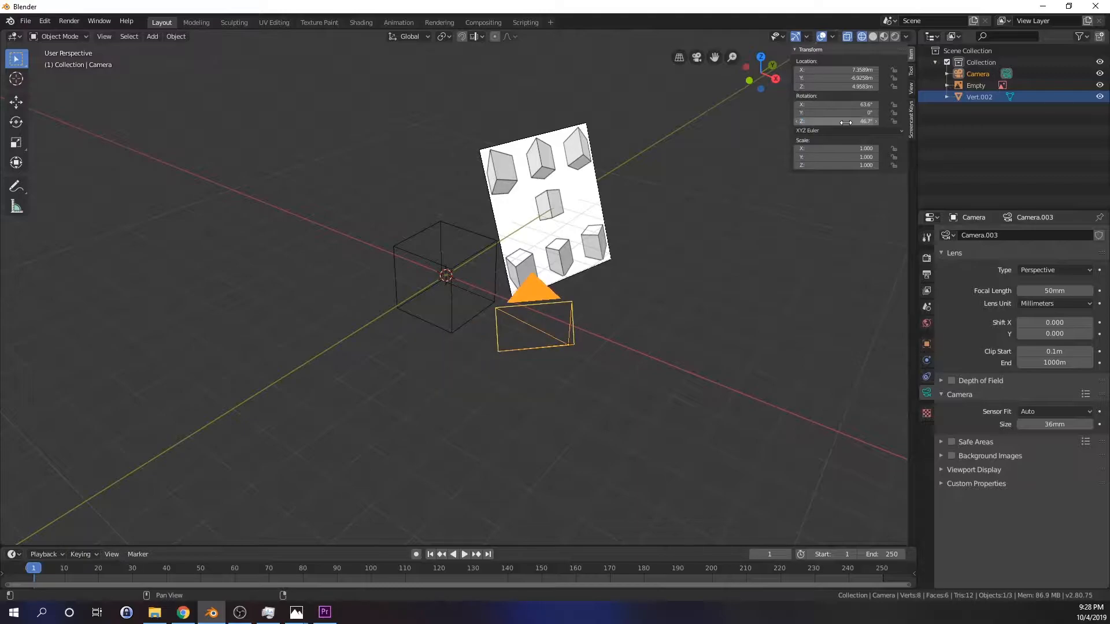
# Step: Deselect the camera, look through it at the cube and switch the viewport to Solid shading
pyautogui.click(632, 389)
pyautogui.moveTo(633, 388); pyautogui.dragTo(616, 399, button='middle')
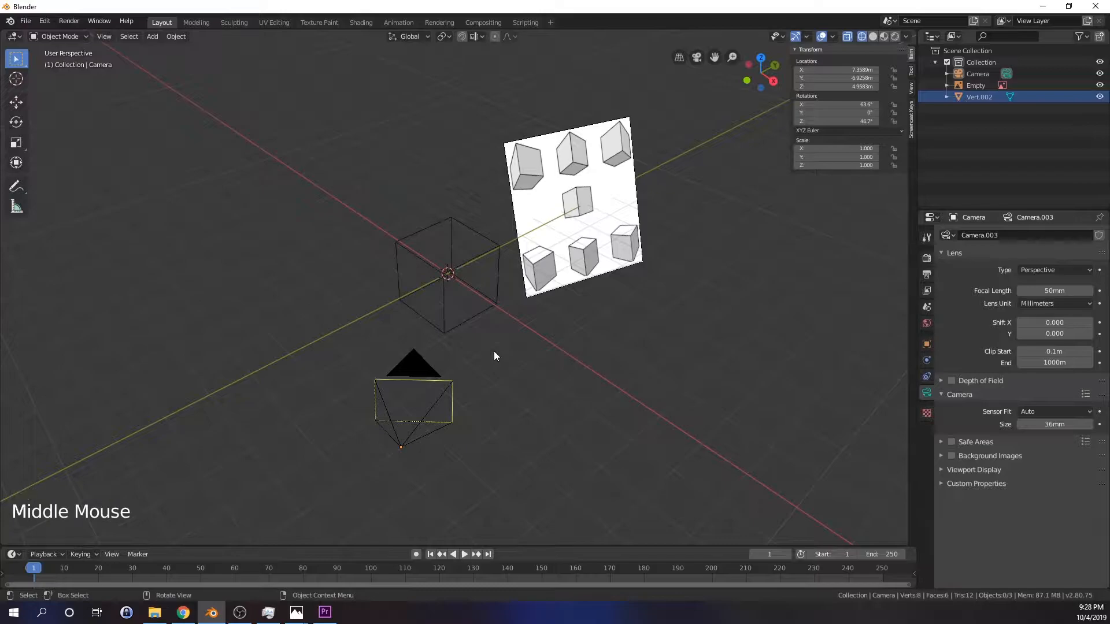
pyautogui.press('KP_0')
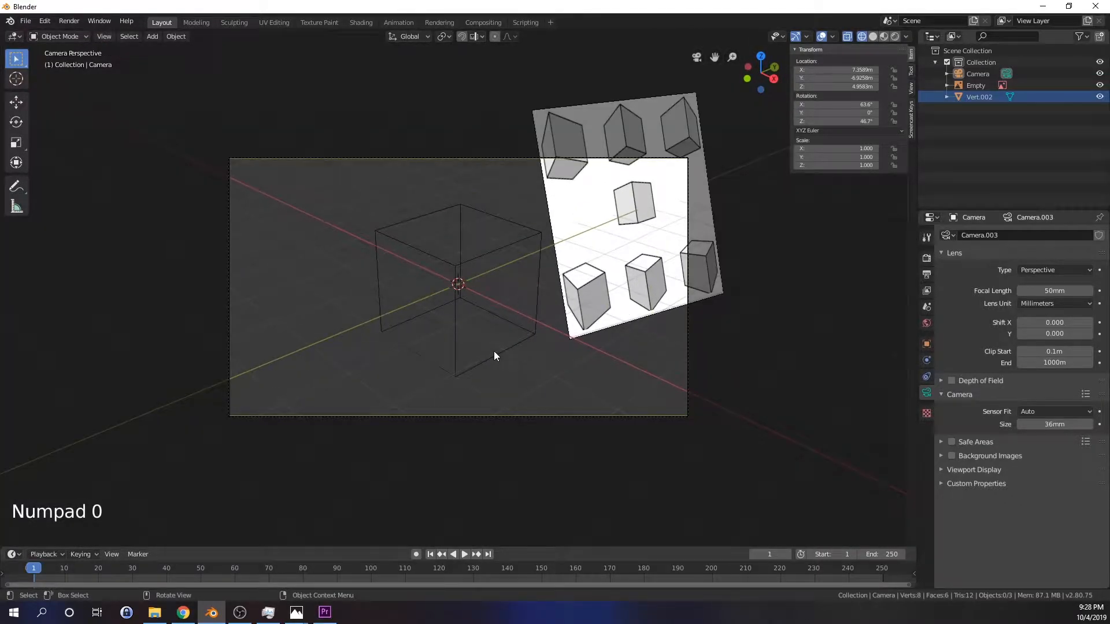
pyautogui.click(872, 37)
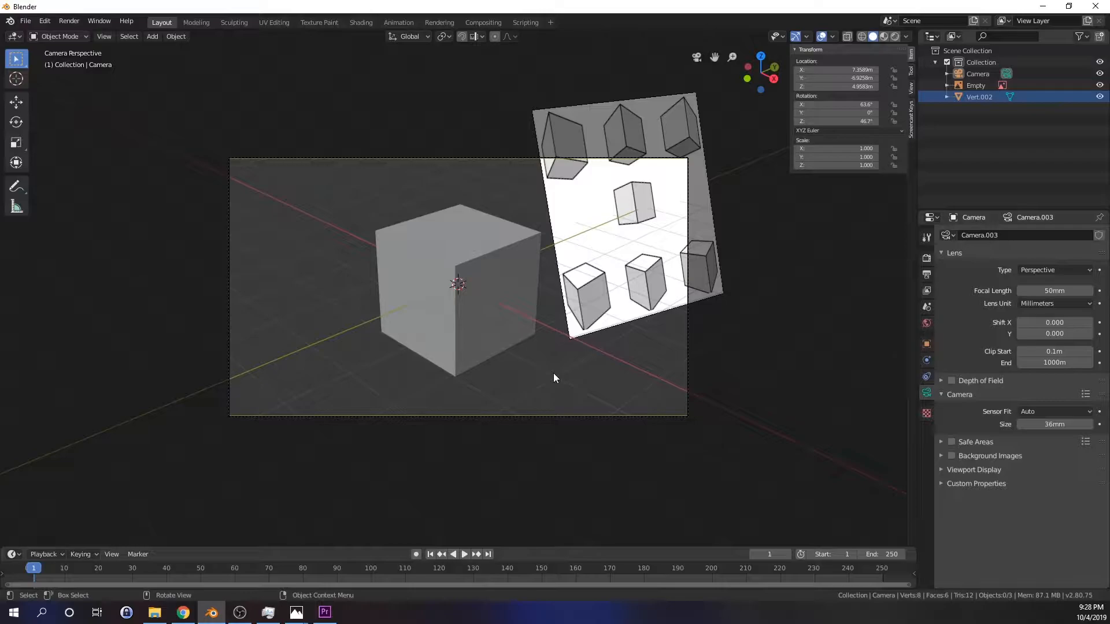
# Step: Render the cube from the rotated camera, view the result maximized and close the render window
pyautogui.press('F12')
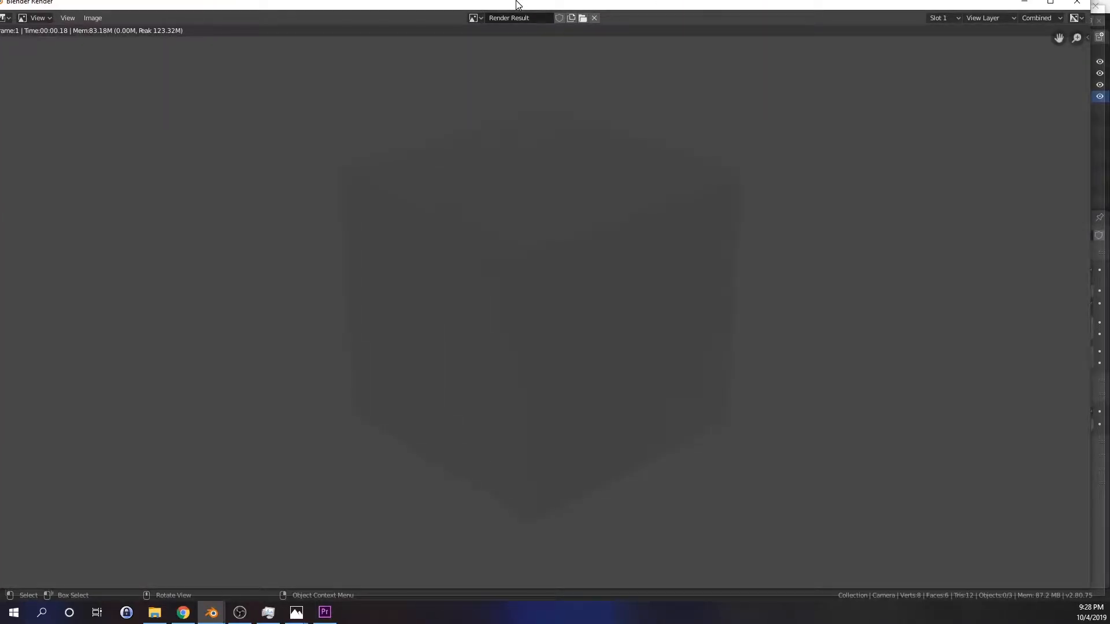
pyautogui.doubleClick(483, 8)
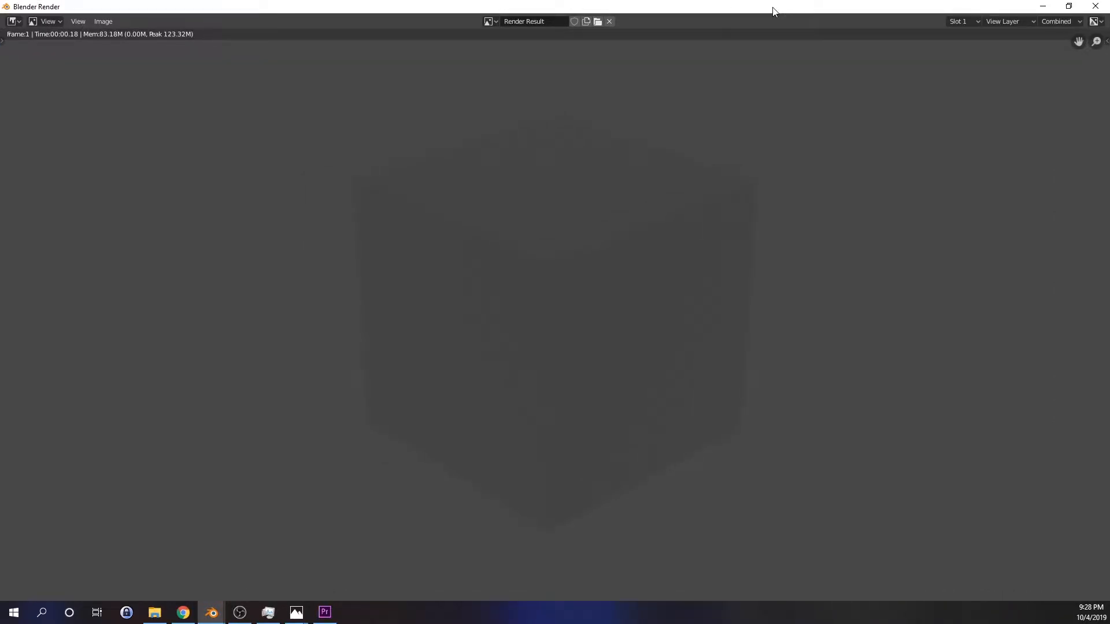
pyautogui.click(1095, 6)
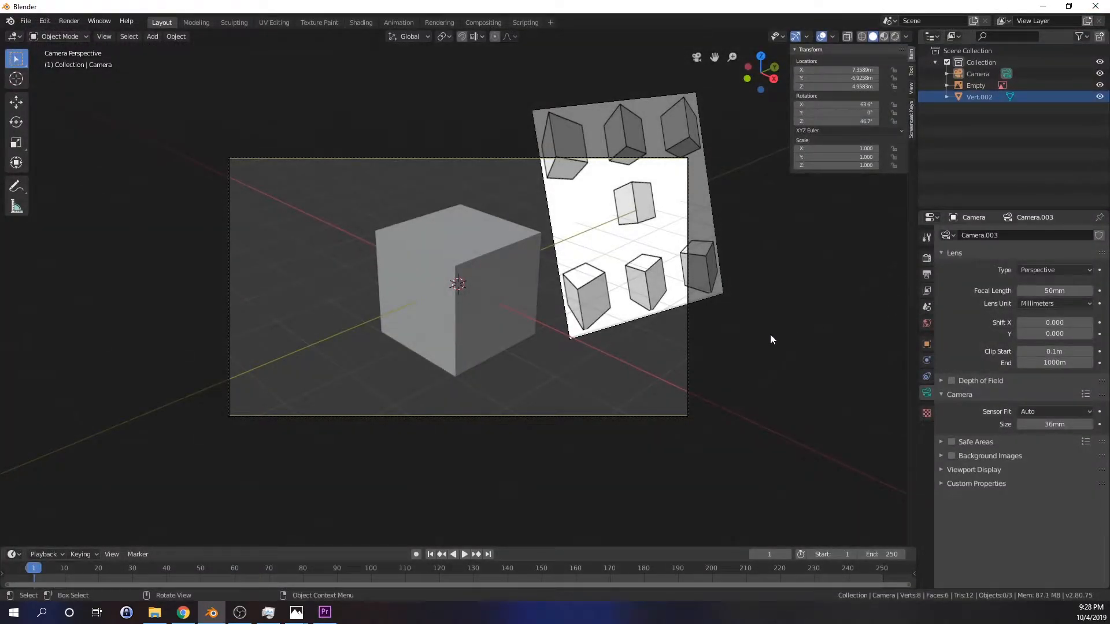
# Step: Leave the camera view, add a point light inside the cube and check its placement in Wireframe before returning to Solid shading
pyautogui.click(630, 360)
pyautogui.press('KP_0')
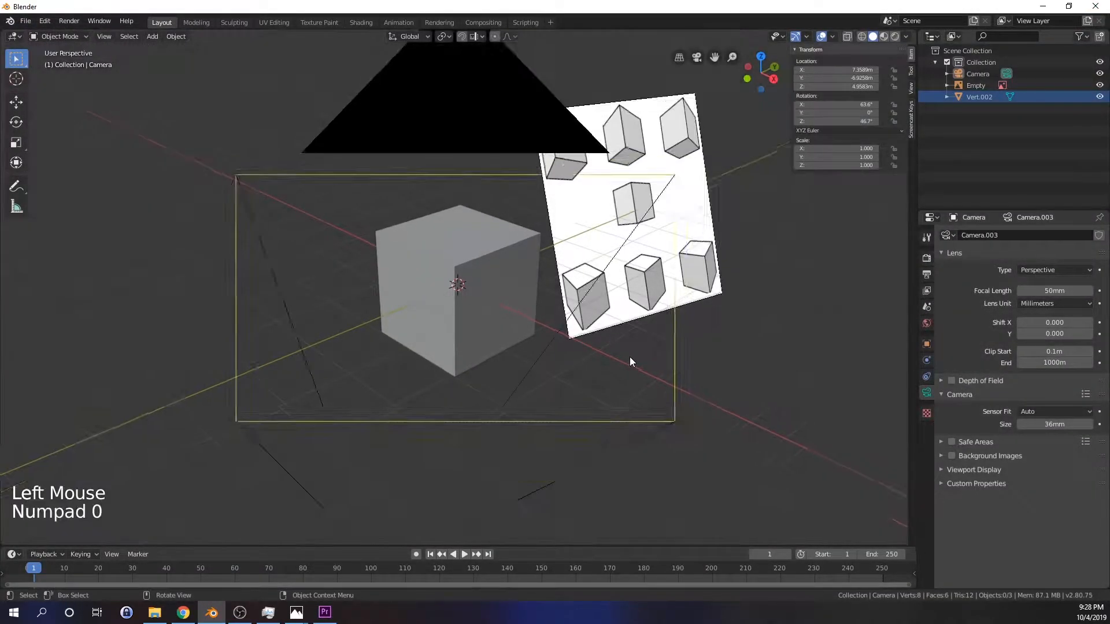
pyautogui.click(150, 36)
pyautogui.moveTo(162, 181)
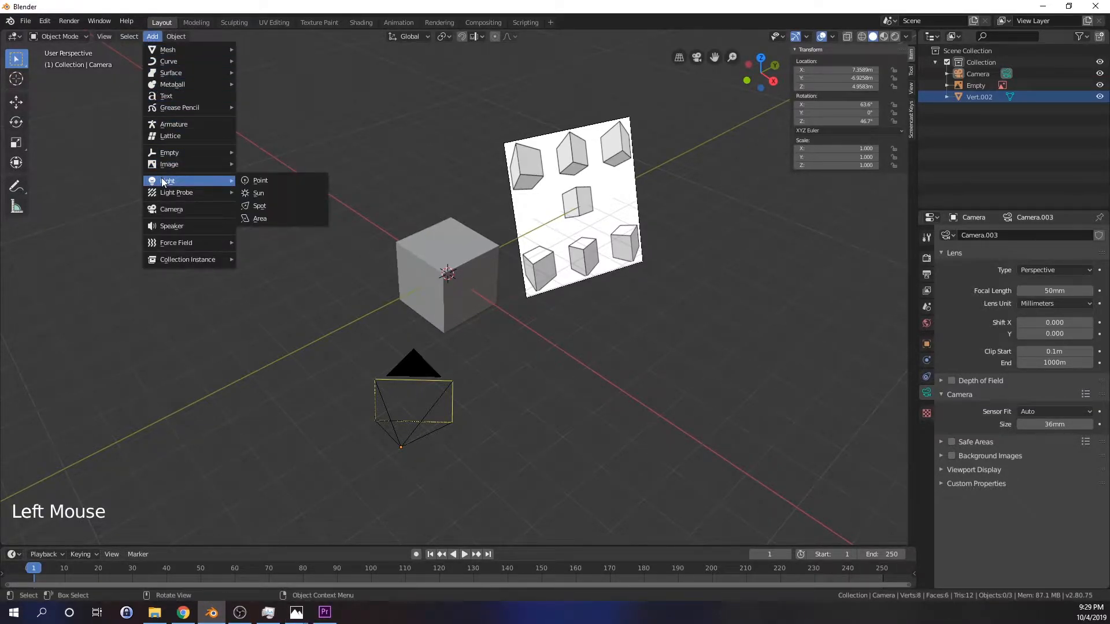
pyautogui.click(271, 182)
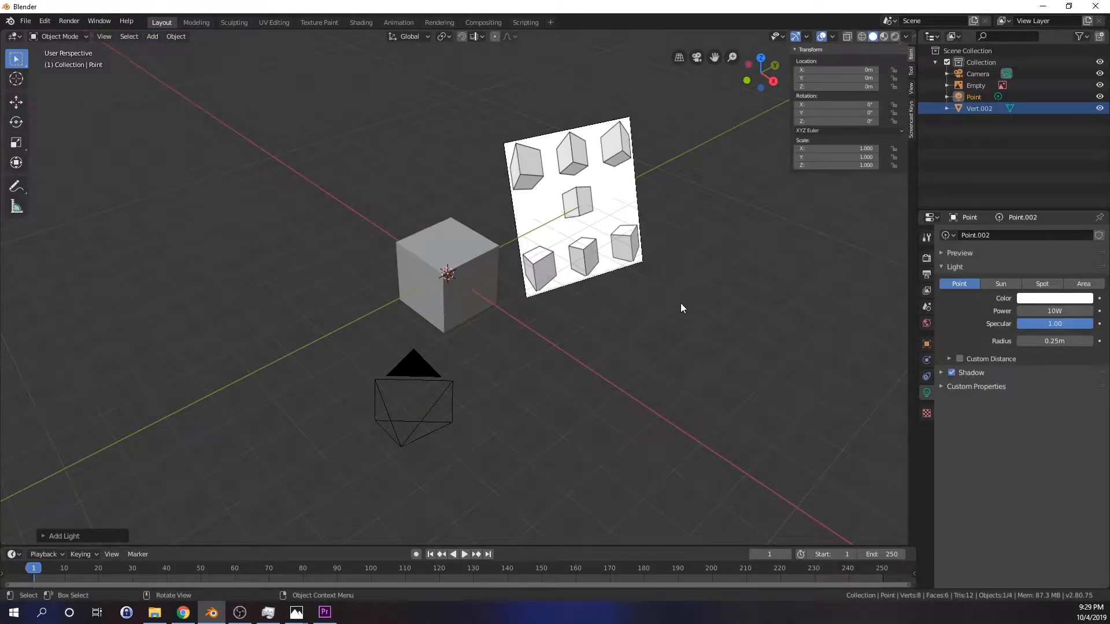
pyautogui.click(861, 36)
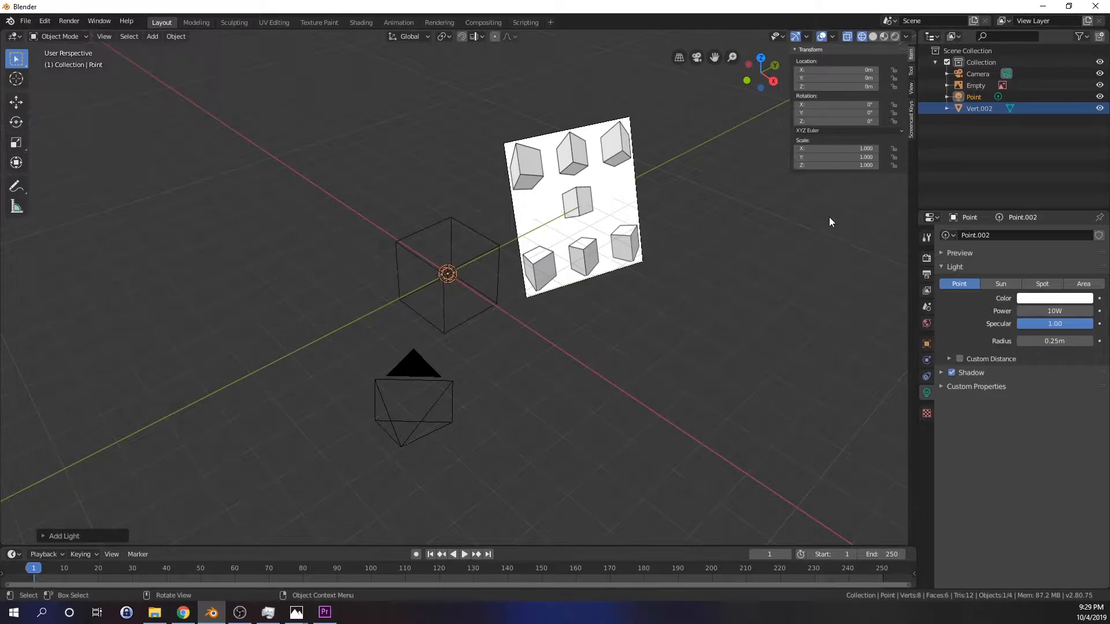
pyautogui.click(873, 37)
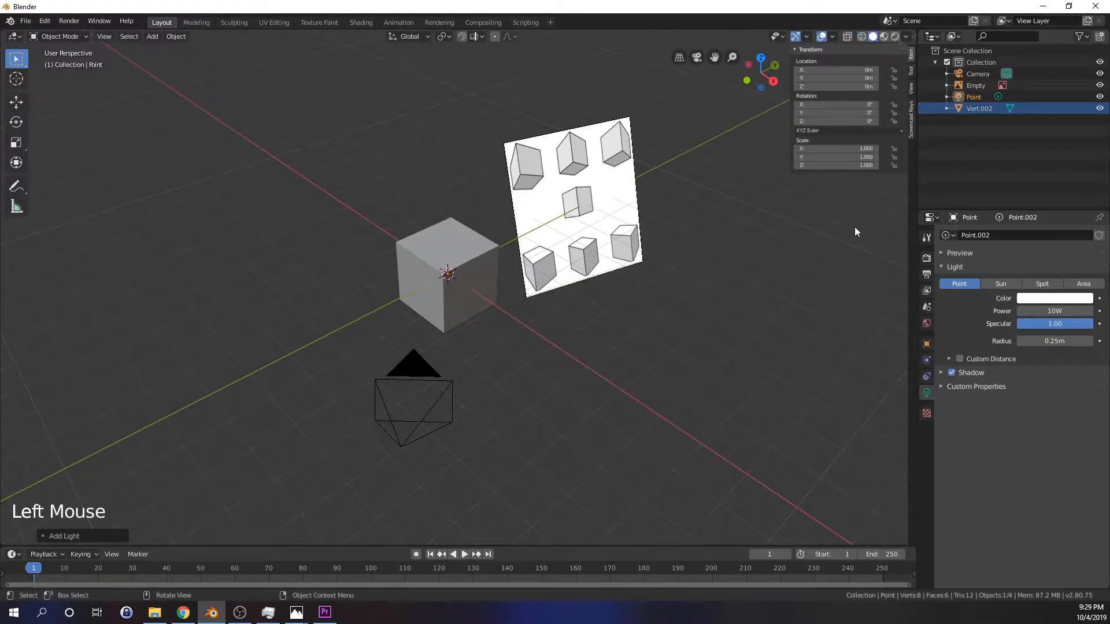
# Step: Set the point light's location to X 4.0762 m, Y 1.0055 m and Z 5.9039 m
pyautogui.click(827, 70)
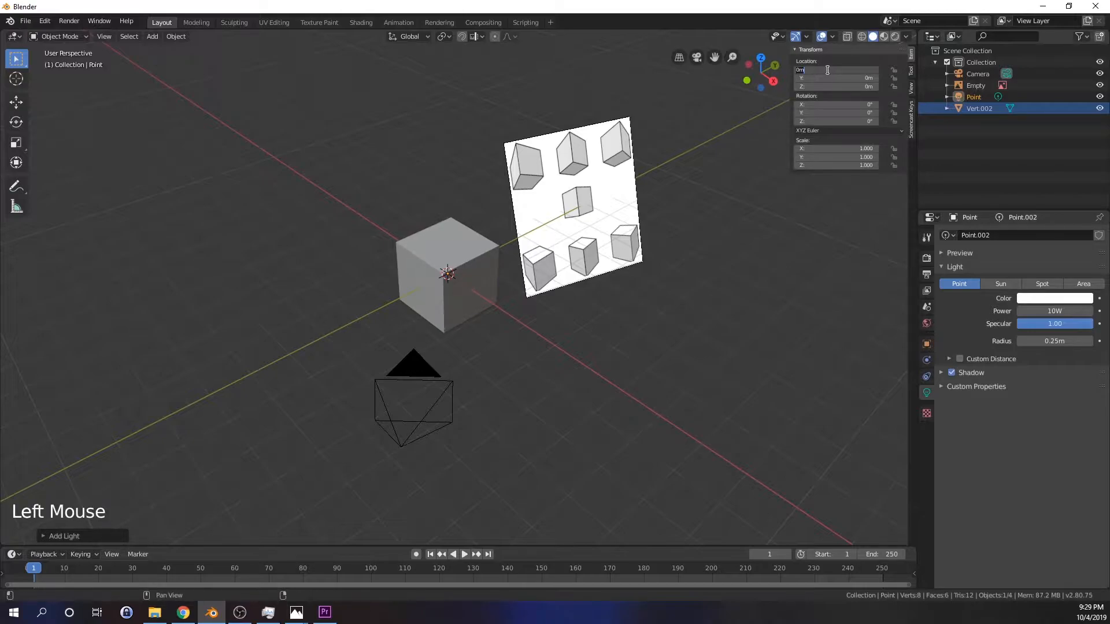
pyautogui.write('4')
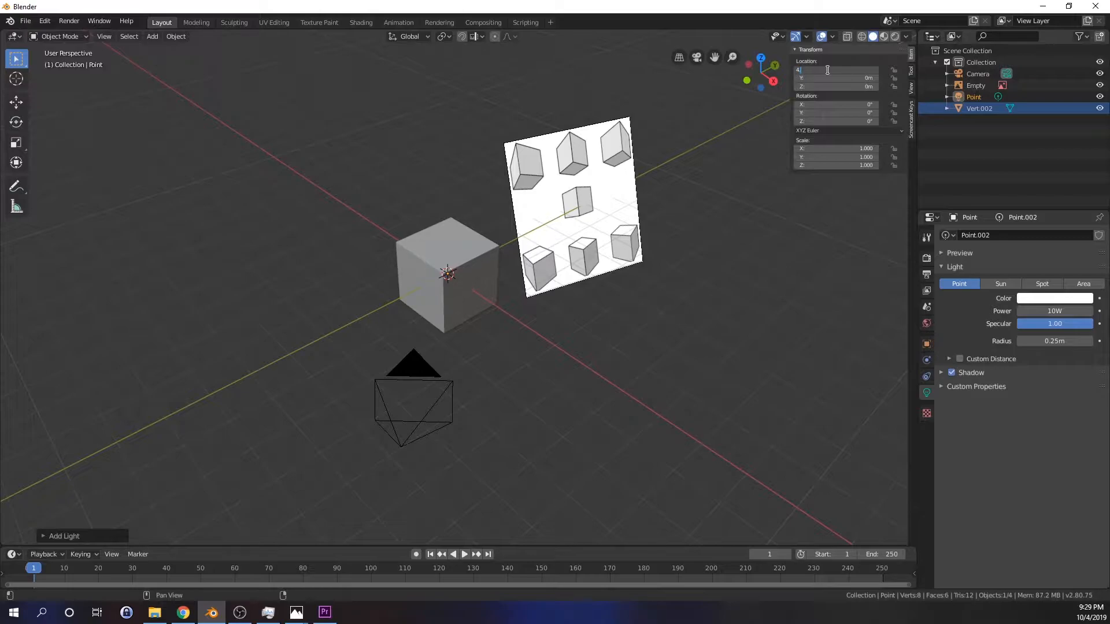
pyautogui.write('.0762')
pyautogui.press('Return')
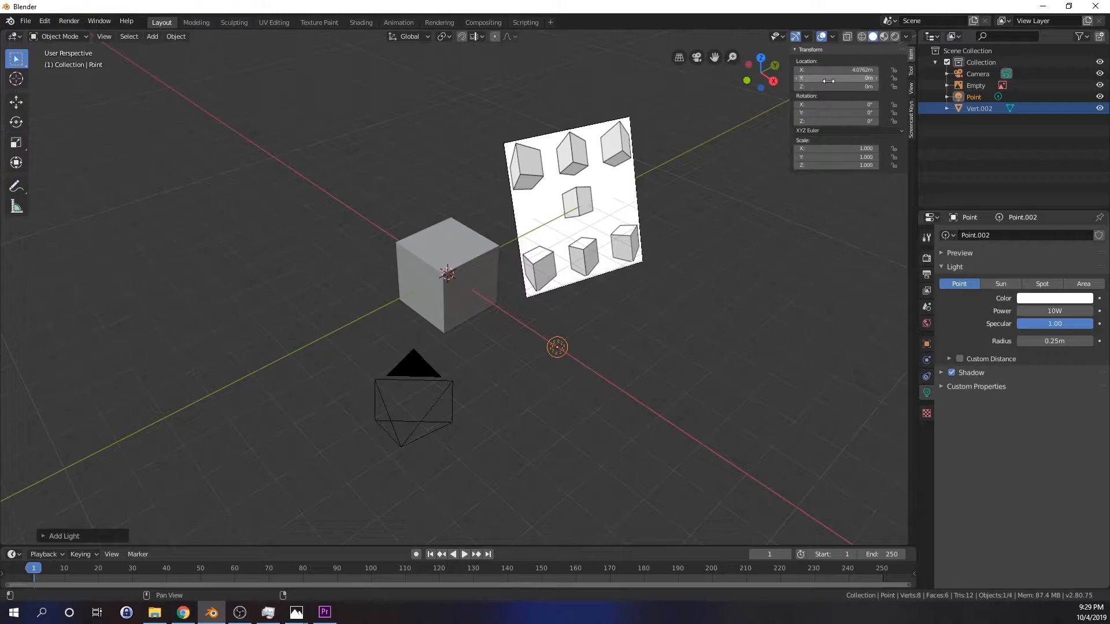
pyautogui.click(827, 79)
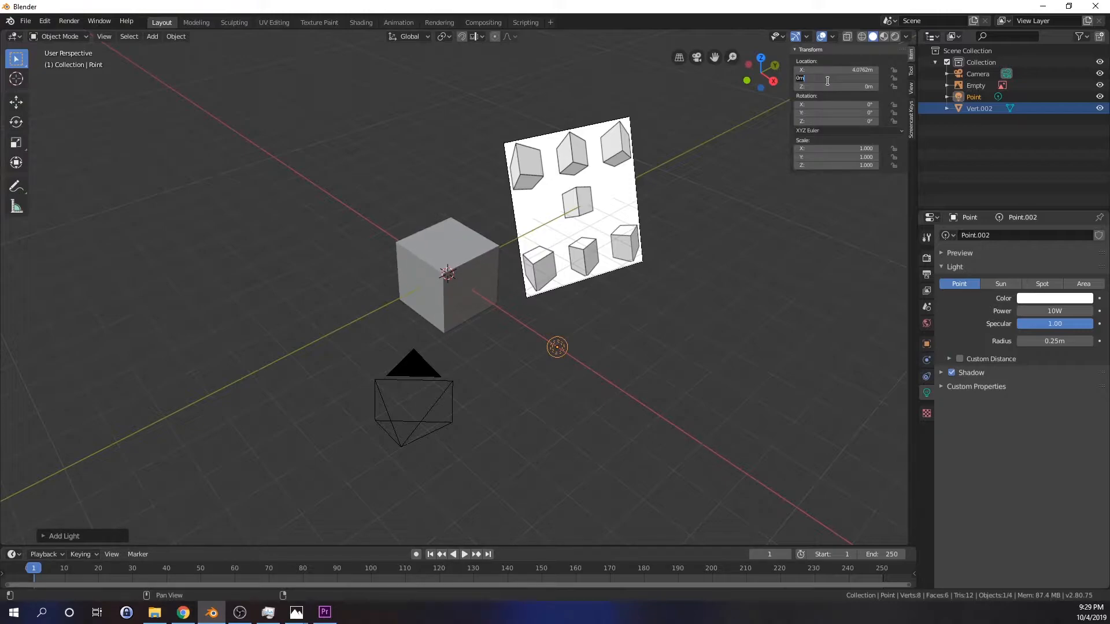
pyautogui.write('1.005')
pyautogui.press('Return')
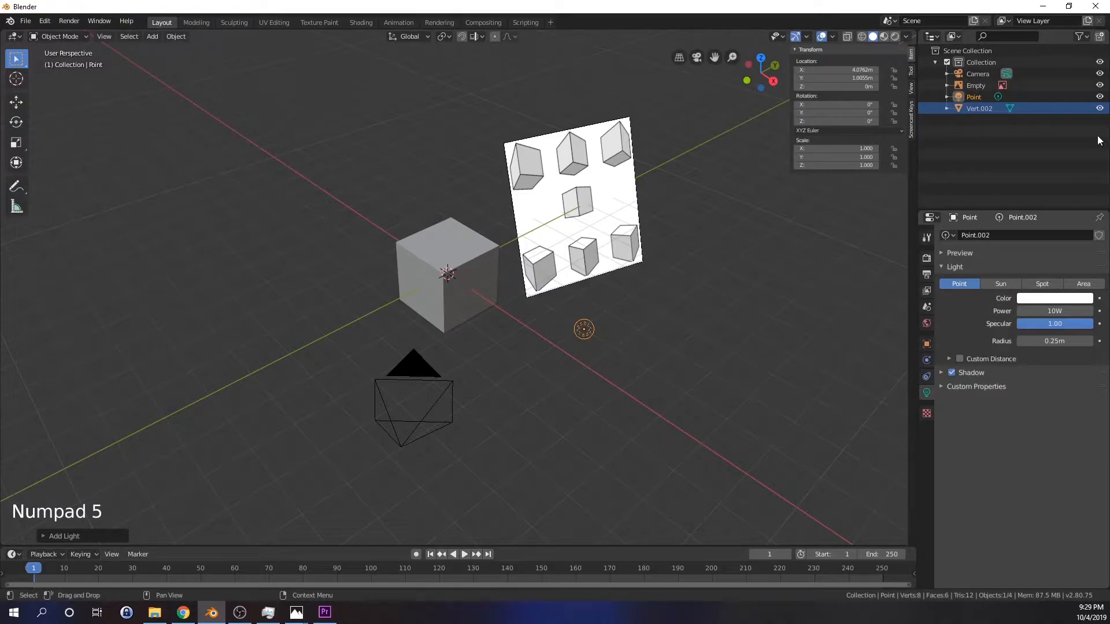
pyautogui.click(861, 87)
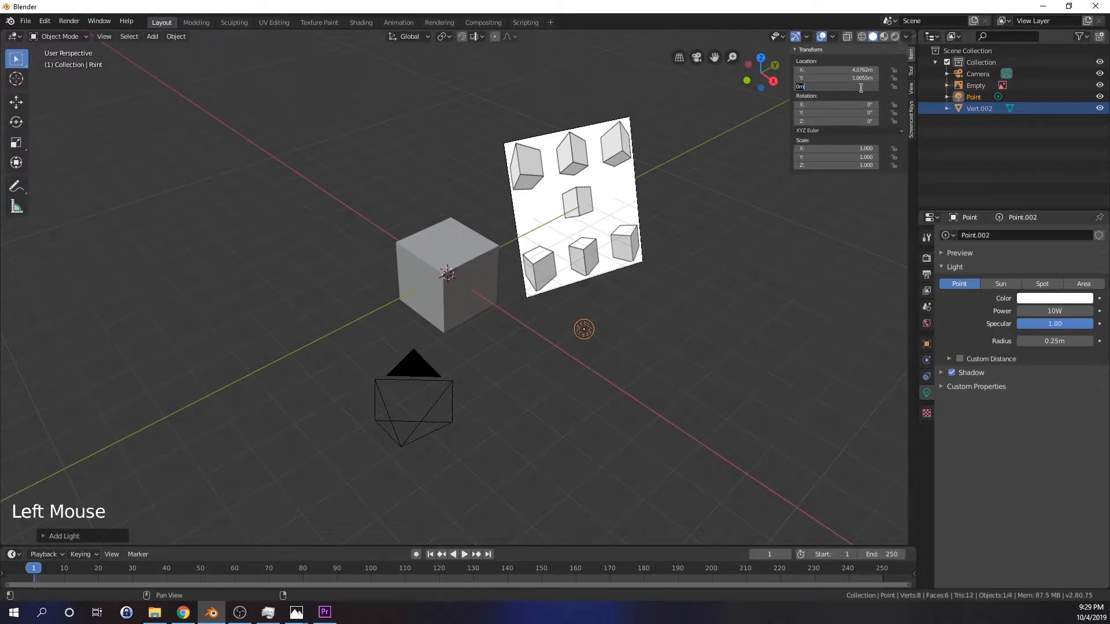
pyautogui.write('5.9')
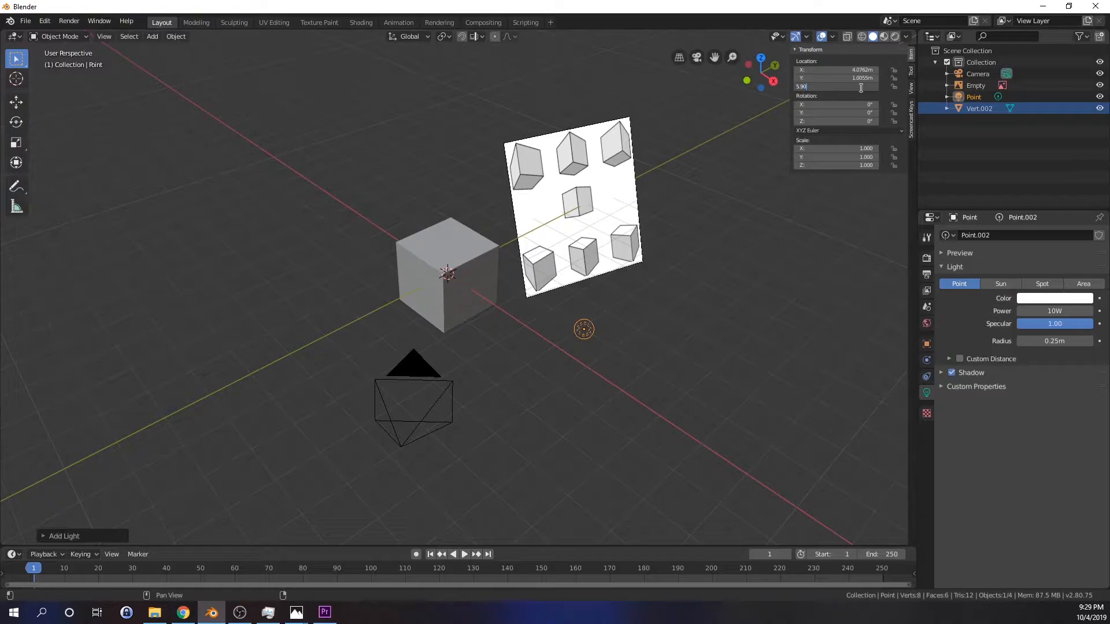
pyautogui.write('039')
pyautogui.press('Return')
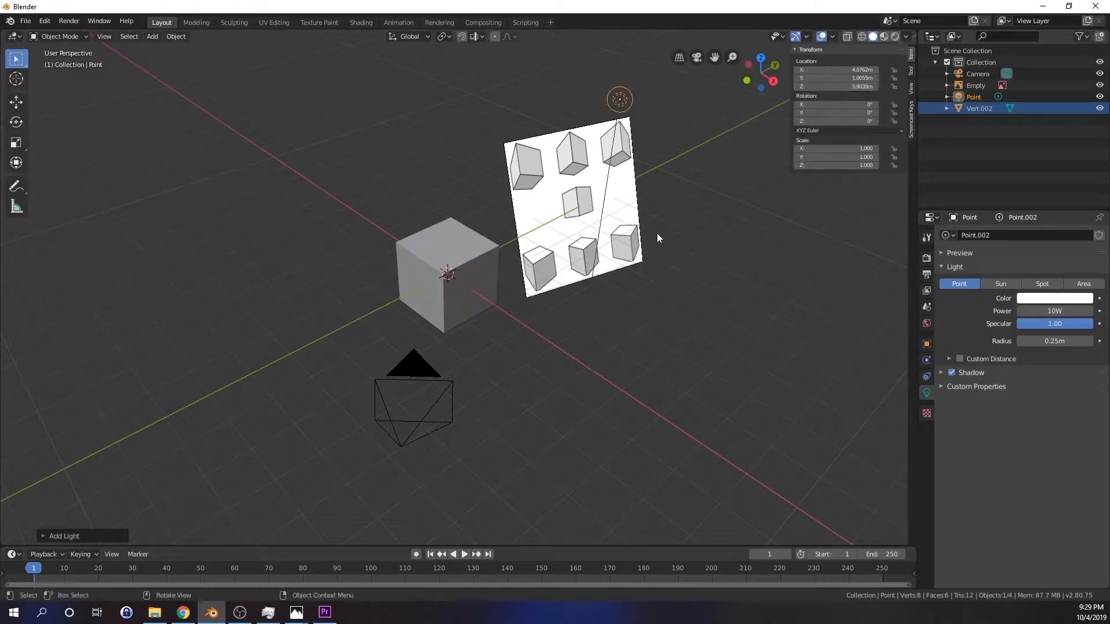
# Step: Set the point light's rotation to X 37.3°, Y 3.16° and Z 107°
pyautogui.moveTo(590, 333); pyautogui.dragTo(555, 311, button='middle')
pyautogui.click(853, 108)
pyautogui.write('37.3')
pyautogui.press('Tab')
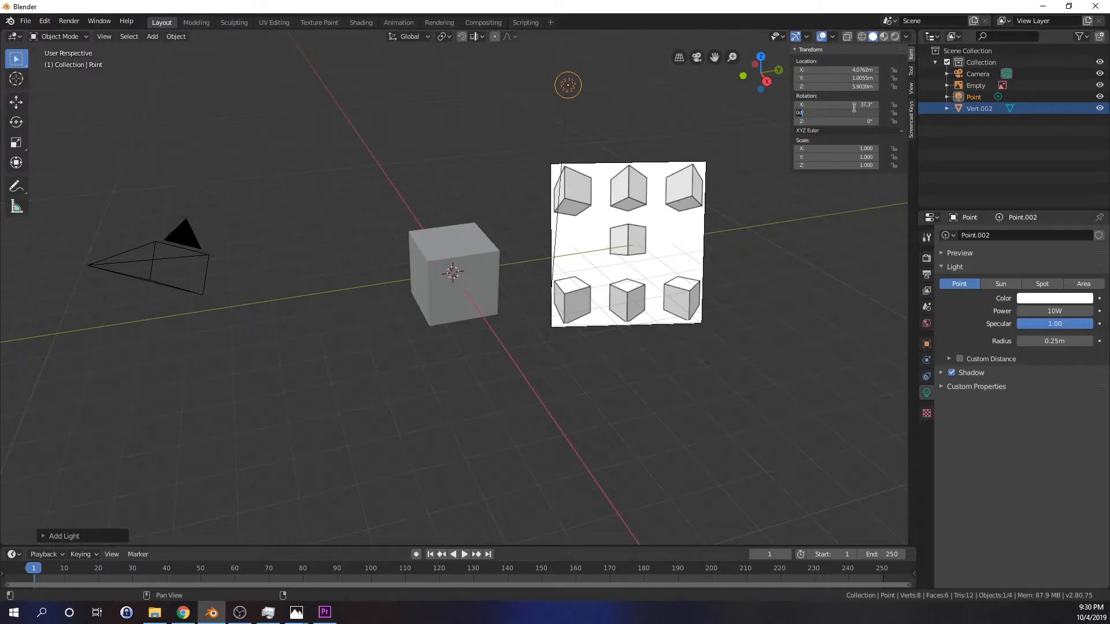
pyautogui.write('3.16')
pyautogui.press('Return')
pyautogui.click(864, 122)
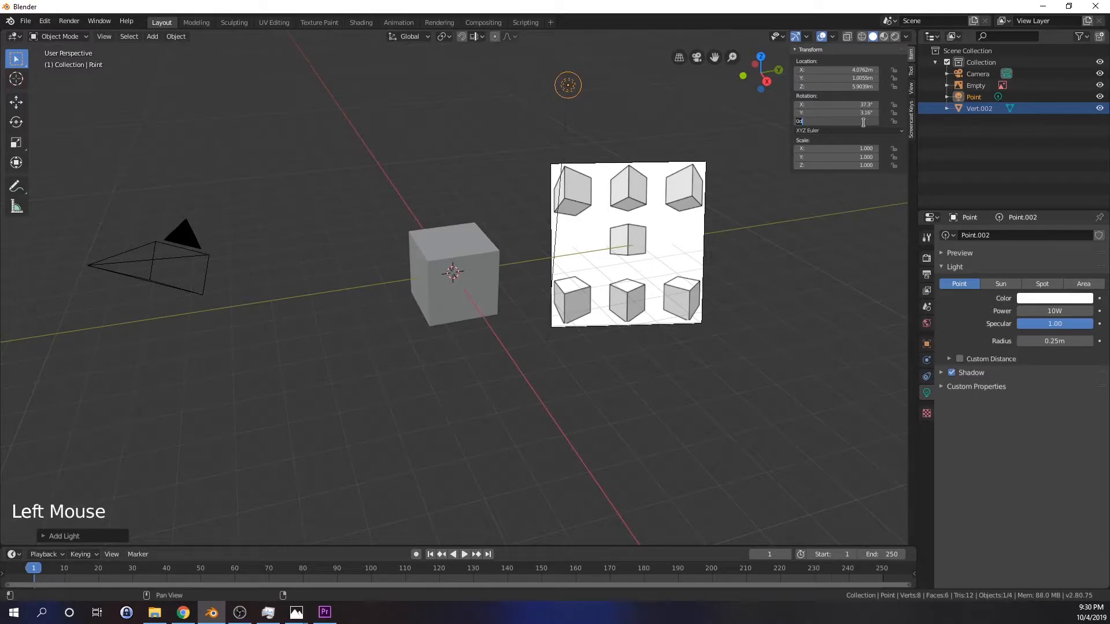
pyautogui.write('107')
pyautogui.press('Return')
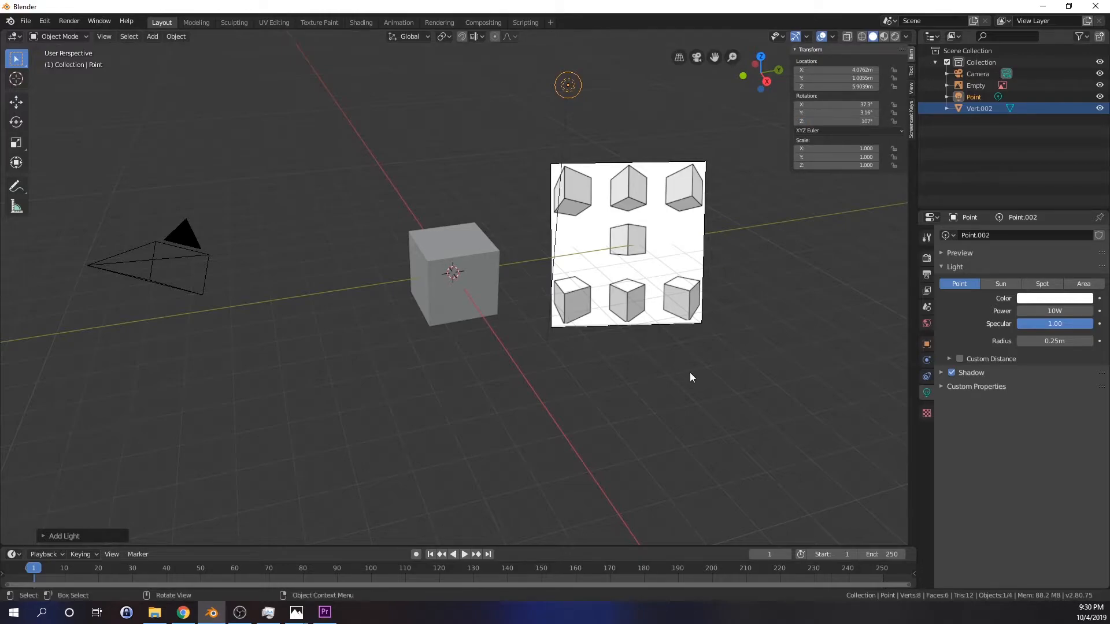
# Step: Deselect the point light, render the scene with it and maximize the render result window
pyautogui.click(788, 340)
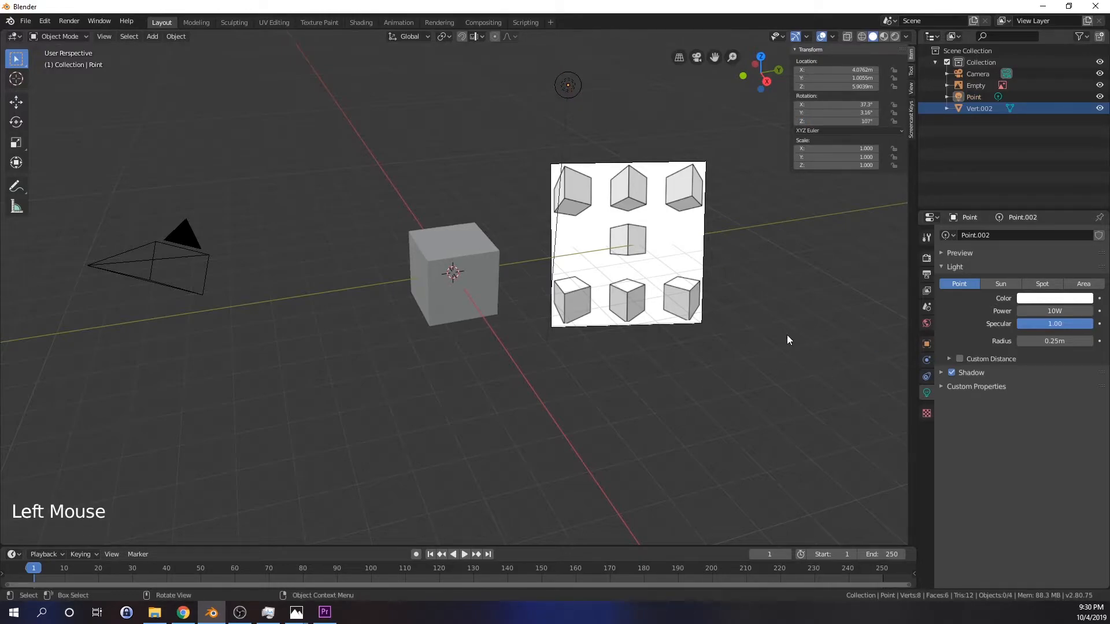
pyautogui.press('F12')
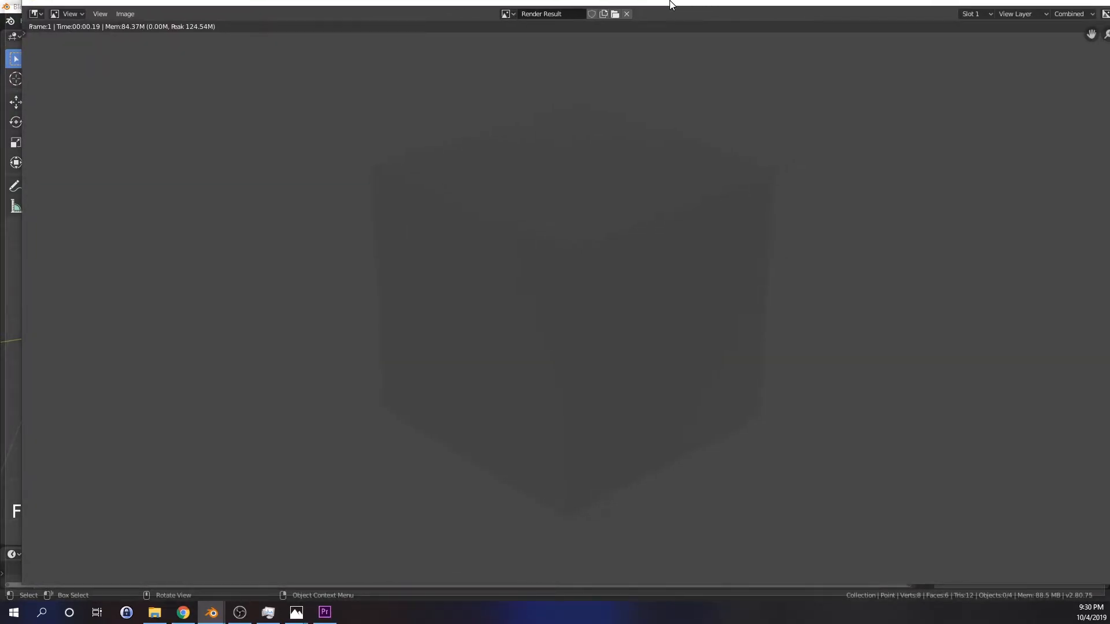
pyautogui.doubleClick(626, 1)
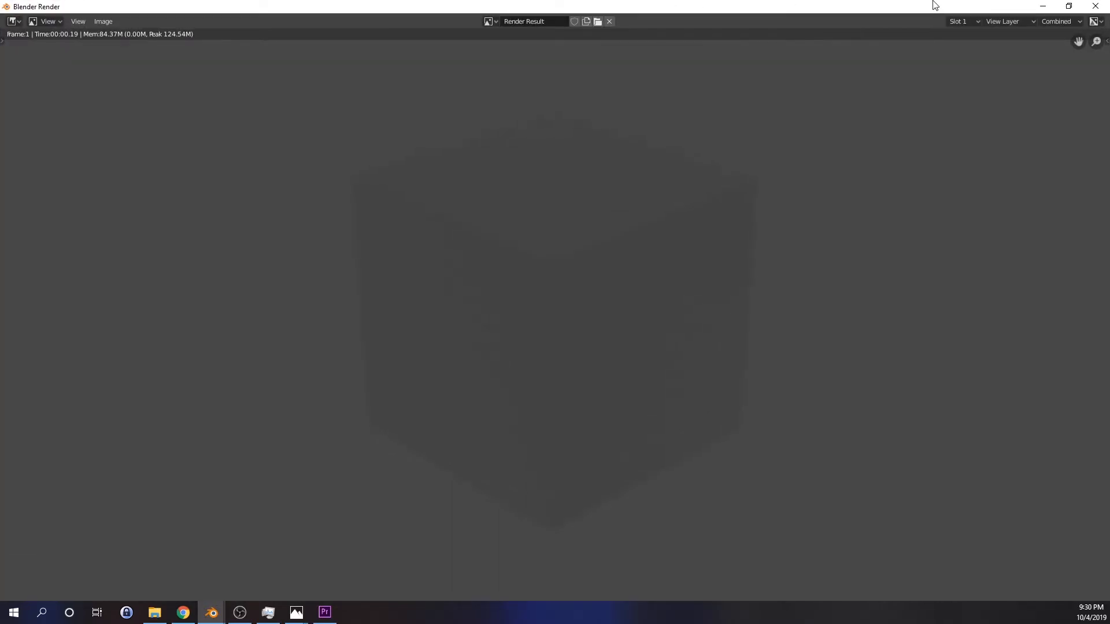
# Step: Close the render result and set the point light's power to 1000 W and its radius to 0.1 m
pyautogui.click(1097, 8)
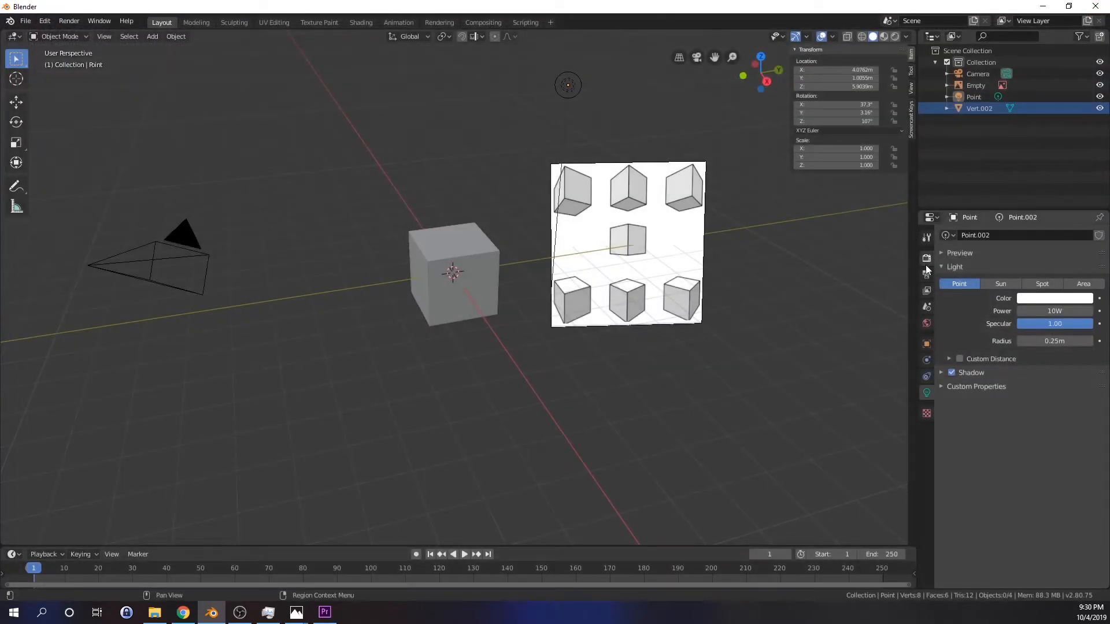
pyautogui.click(1048, 311)
pyautogui.write('1000')
pyautogui.press('Return')
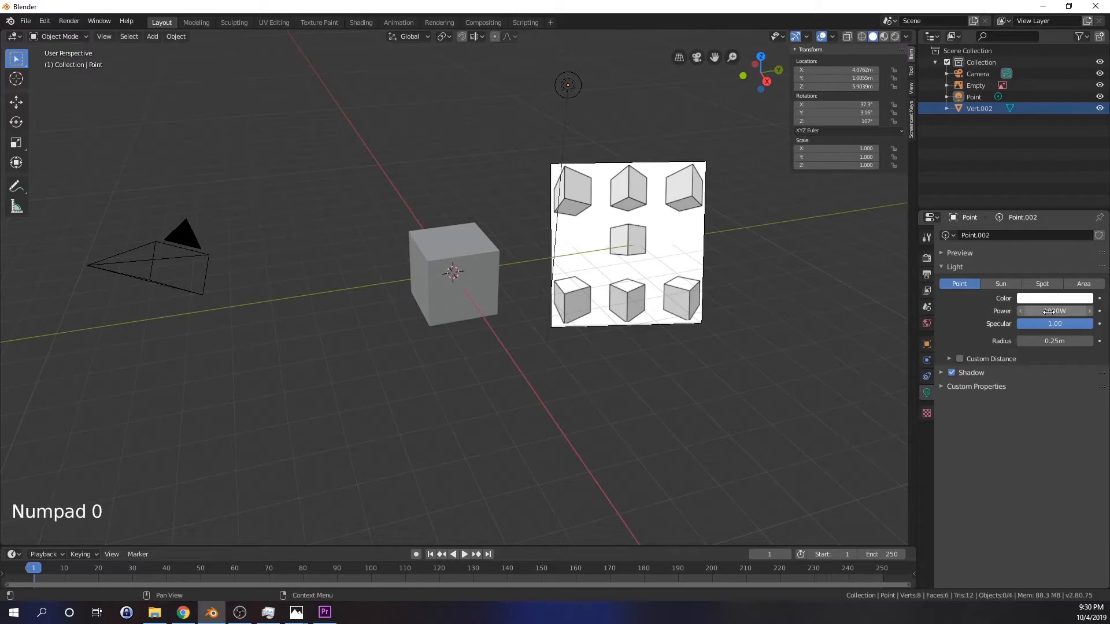
pyautogui.click(1050, 342)
pyautogui.write('.1')
pyautogui.press('Return')
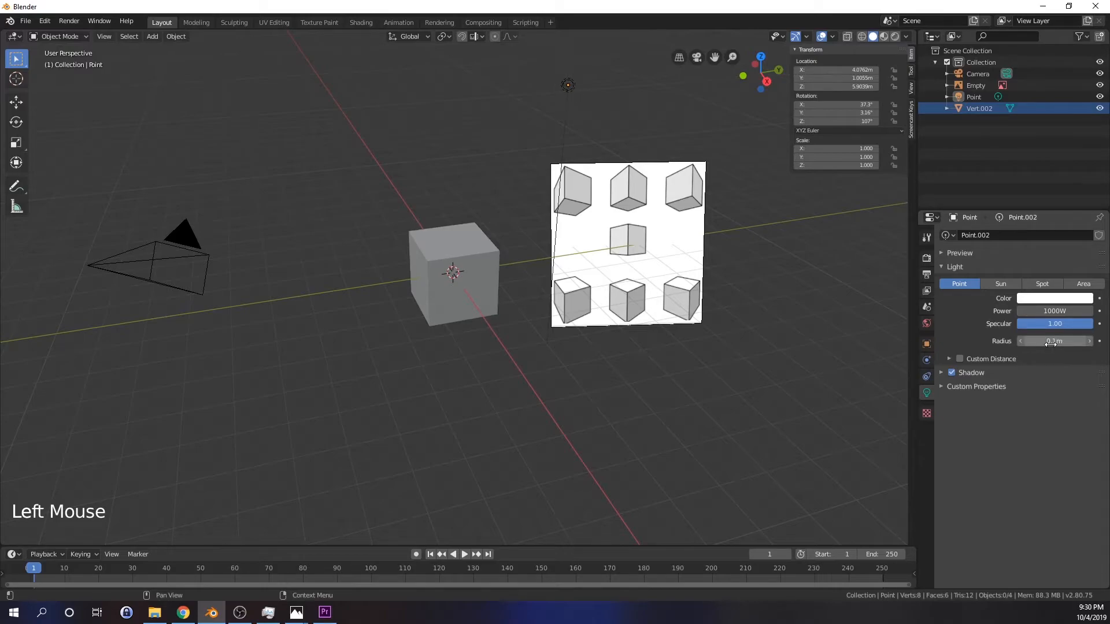
# Step: Render the scene again, view the cube in the maximized render result window and close that window
pyautogui.click(694, 461)
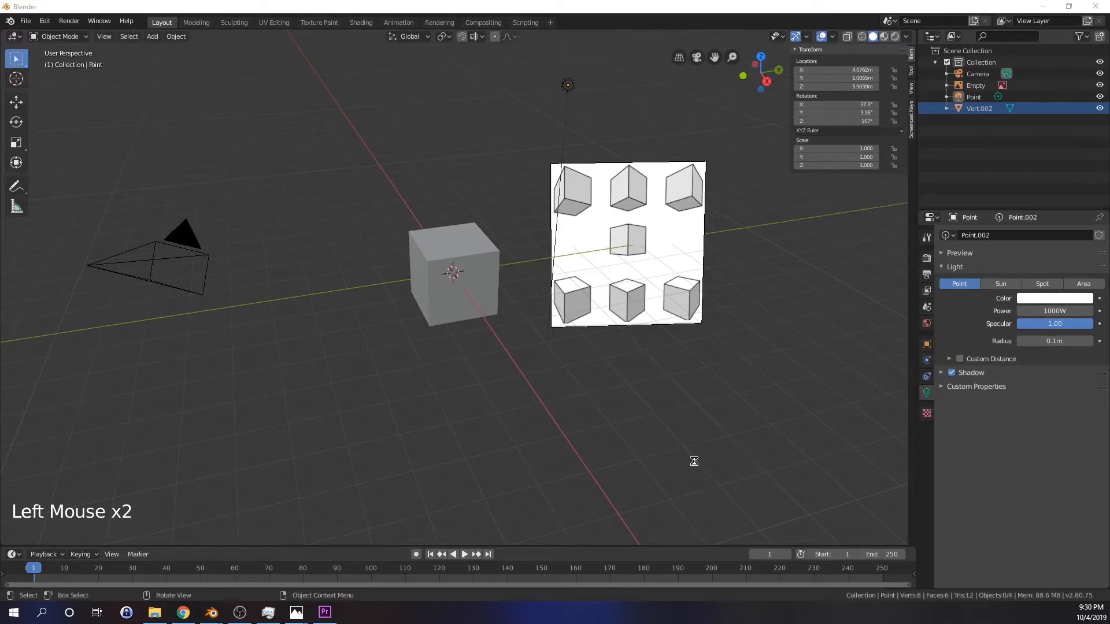
pyautogui.press('F12')
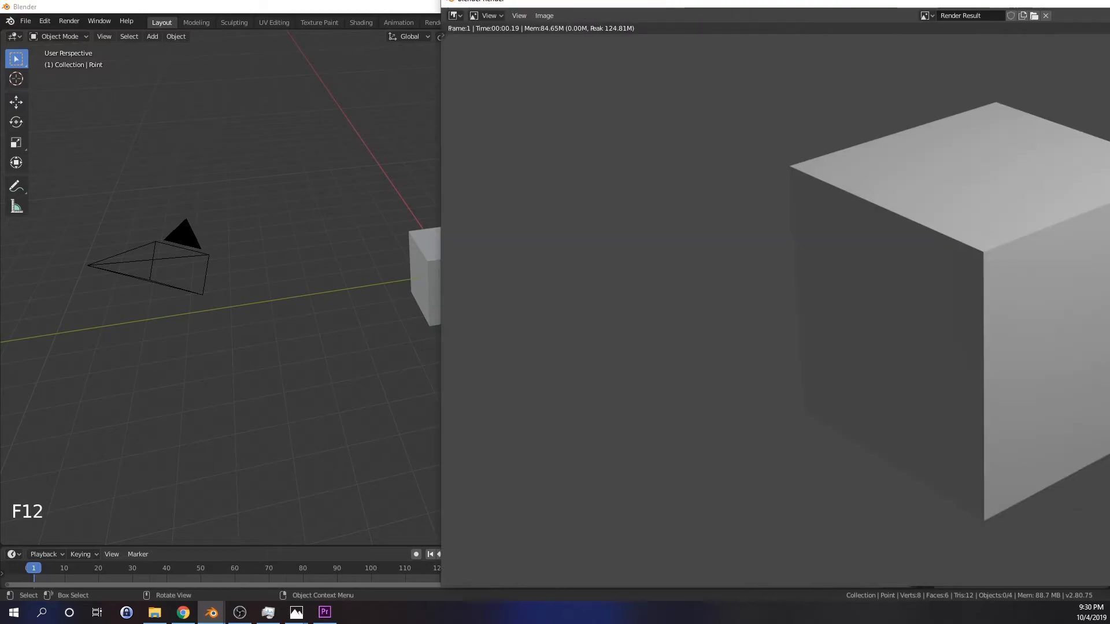
pyautogui.moveTo(1100, 3); pyautogui.dragTo(662, 4)
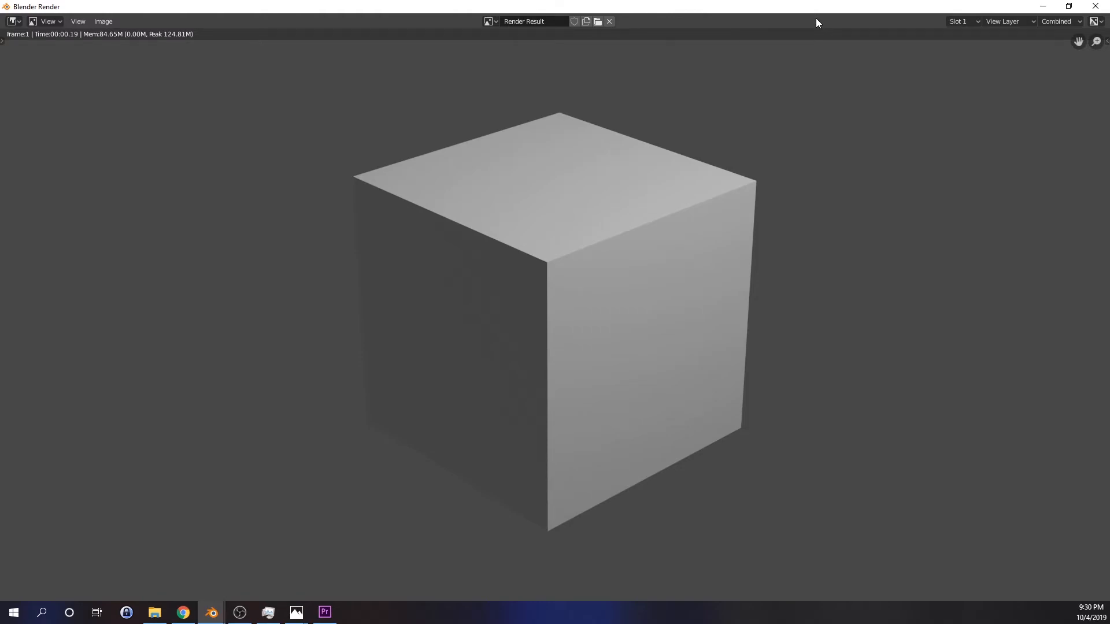
pyautogui.click(1096, 7)
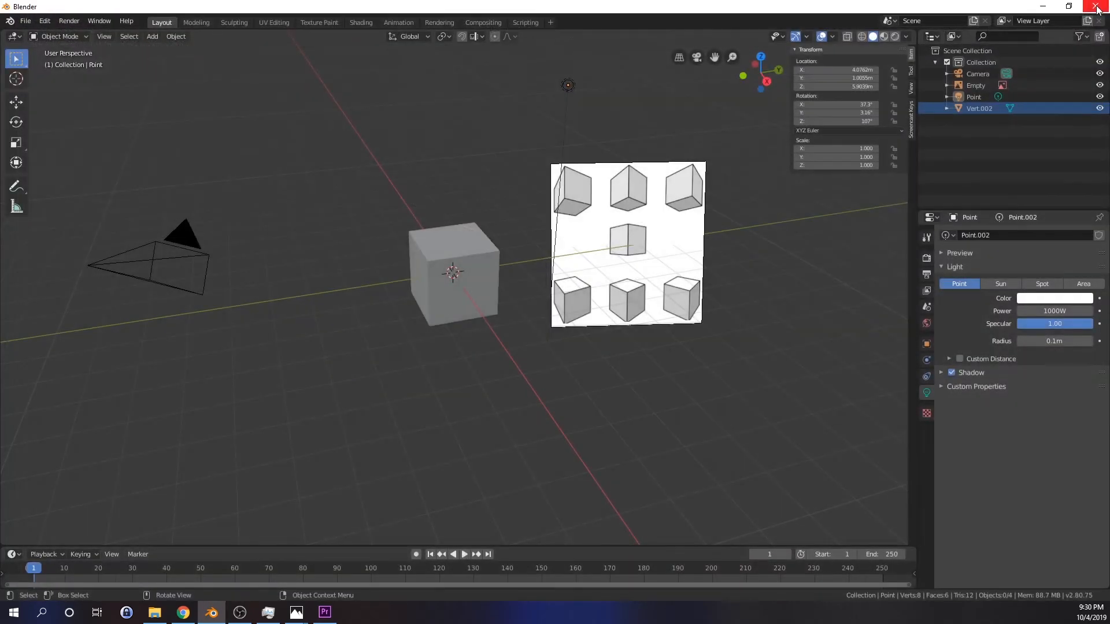